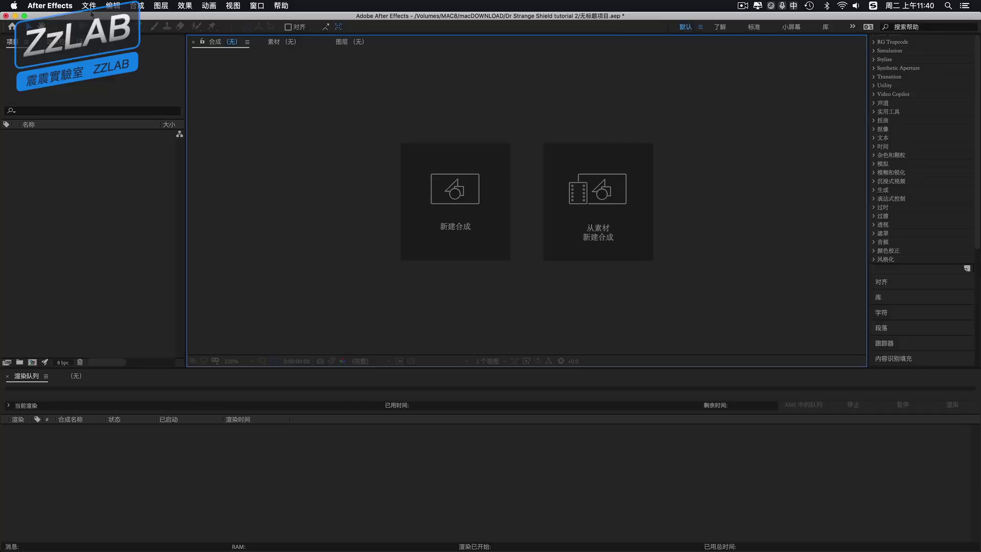
# Import the 3840x2160, 29.97 fps clip C0010.MP4 into the project panel
pyautogui.click(90, 6)
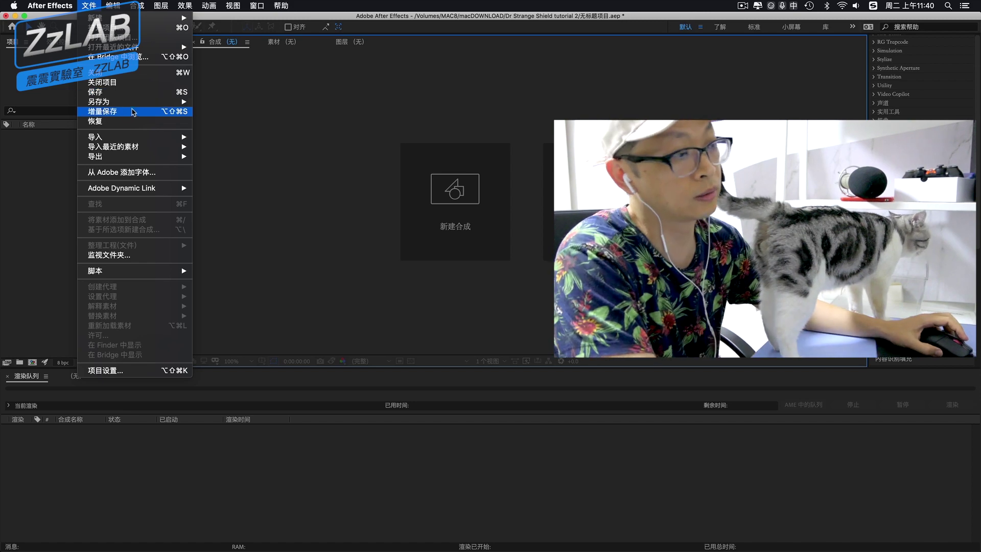
pyautogui.moveTo(169, 137)
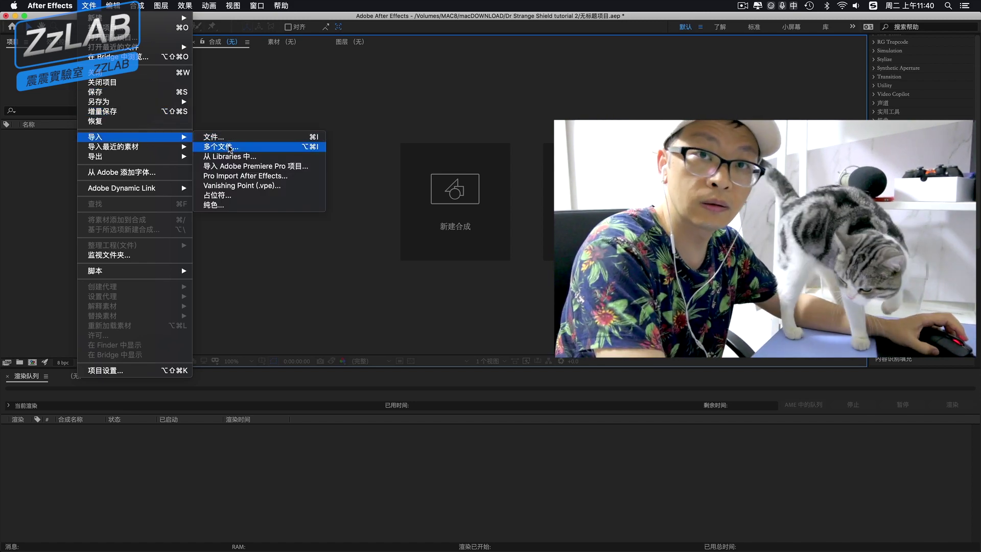
pyautogui.click(225, 137)
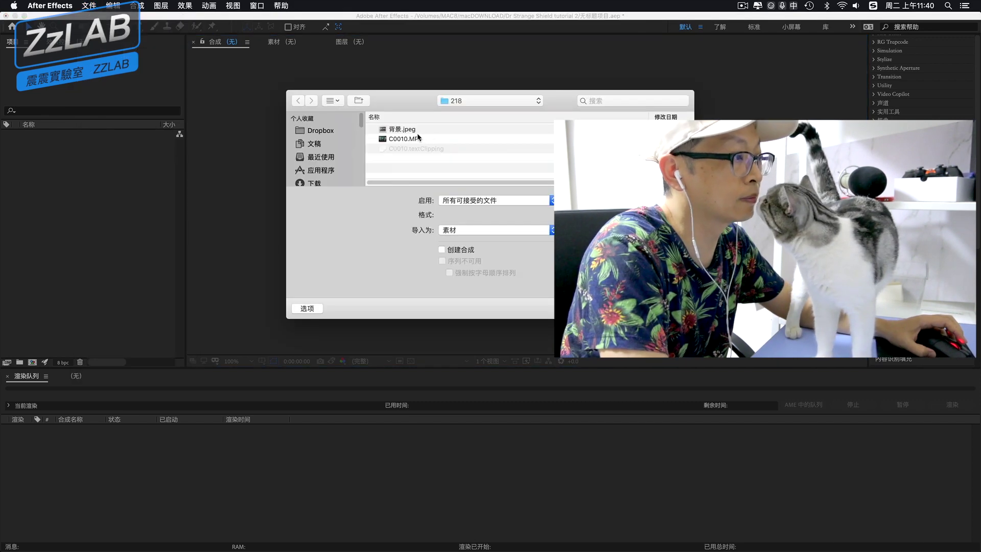
pyautogui.click(418, 138)
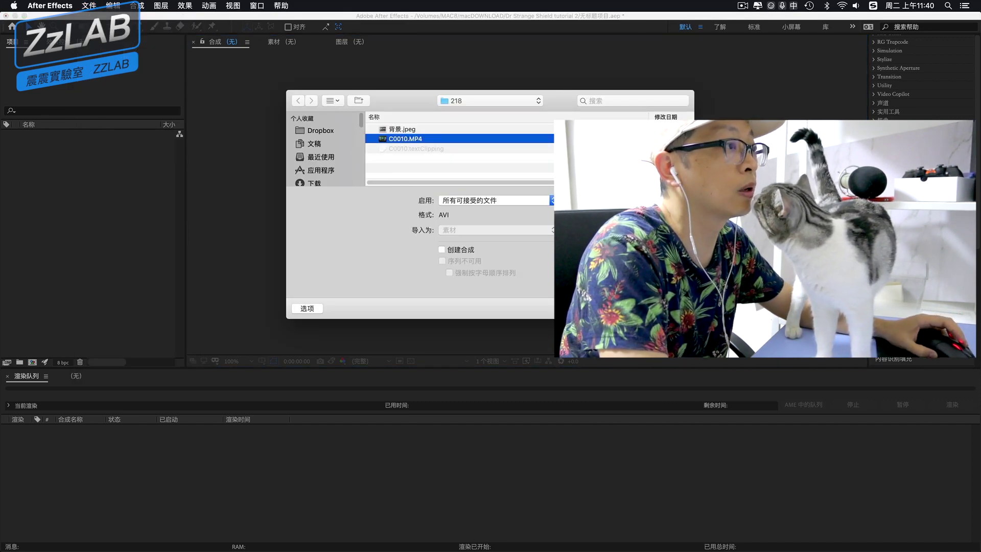
pyautogui.press('Return')
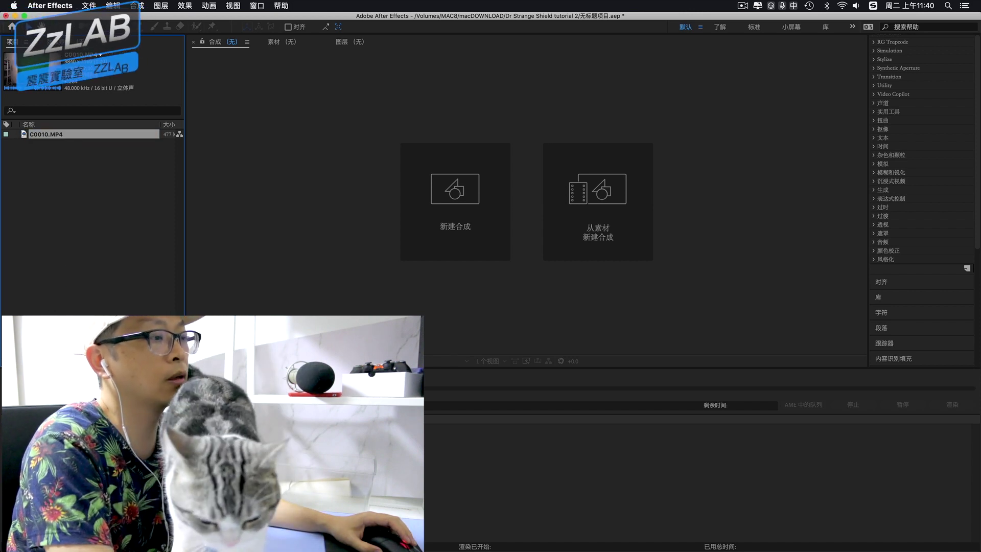
# Create a C0010 composition from C0010.MP4, fit the frame in view, and scrub to about 10 seconds
pyautogui.moveTo(46, 134); pyautogui.dragTo(33, 361)
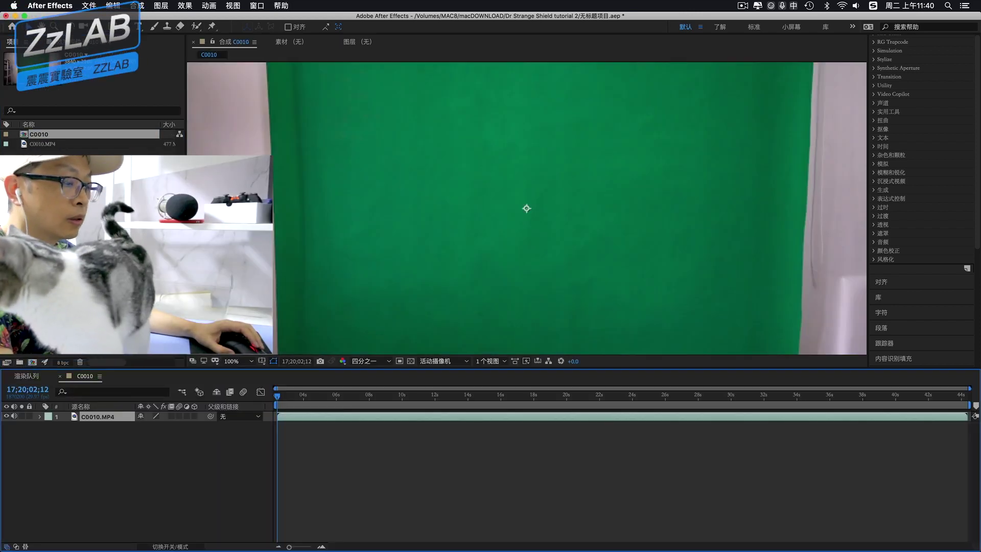
pyautogui.press(',')
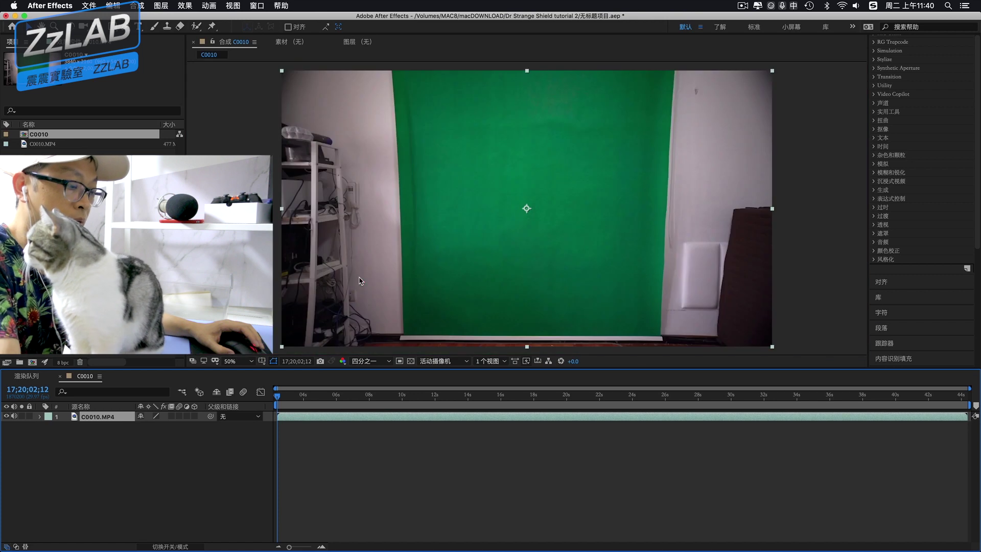
pyautogui.click(554, 397)
pyautogui.moveTo(543, 399); pyautogui.dragTo(542, 398)
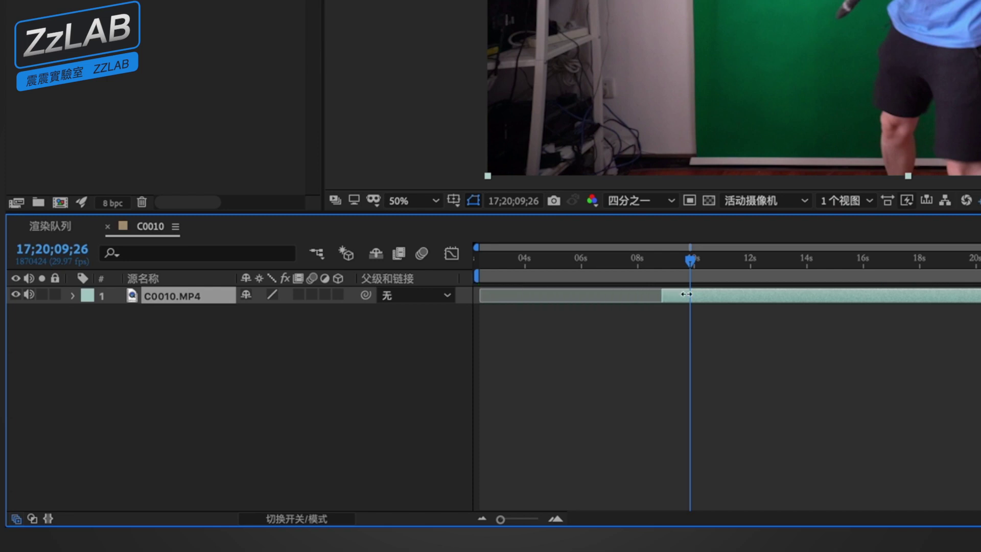
pyautogui.moveTo(700, 274); pyautogui.dragTo(714, 263)
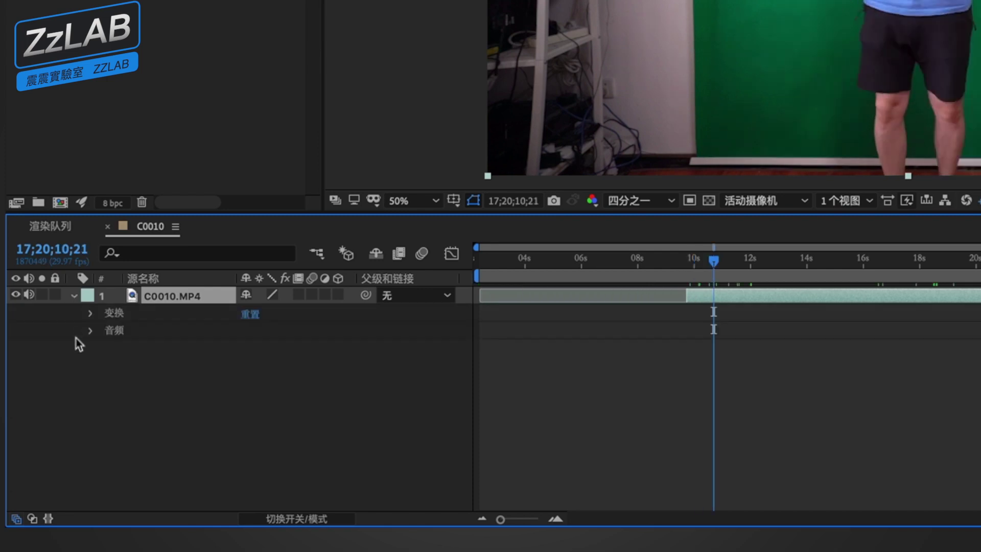
# Show the layer's audio waveform and trim its start to around 10 seconds, then scrub to 32 seconds
pyautogui.click(90, 331)
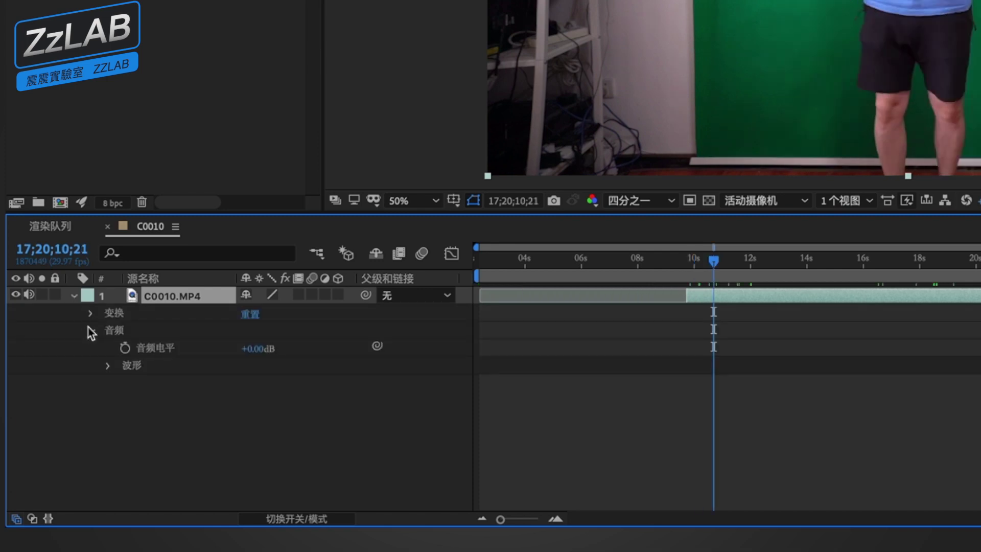
pyautogui.click(110, 366)
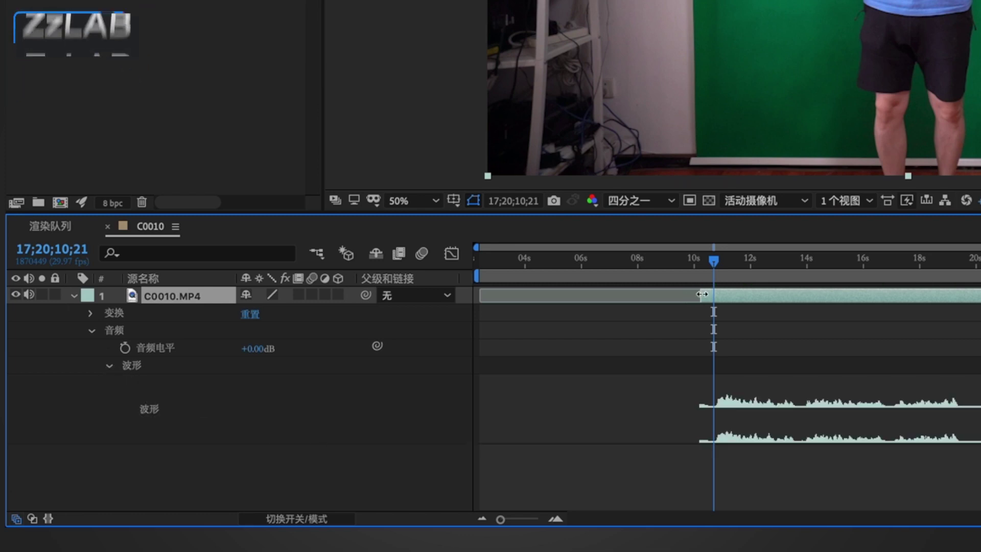
pyautogui.moveTo(702, 294); pyautogui.dragTo(705, 294)
pyautogui.click(970, 262)
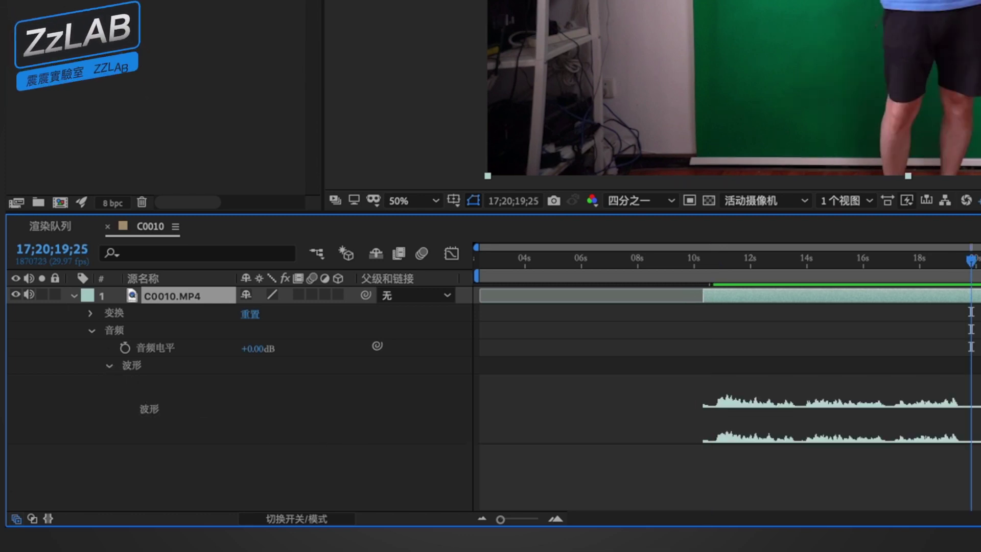
pyautogui.moveTo(970, 262); pyautogui.dragTo(980, 271)
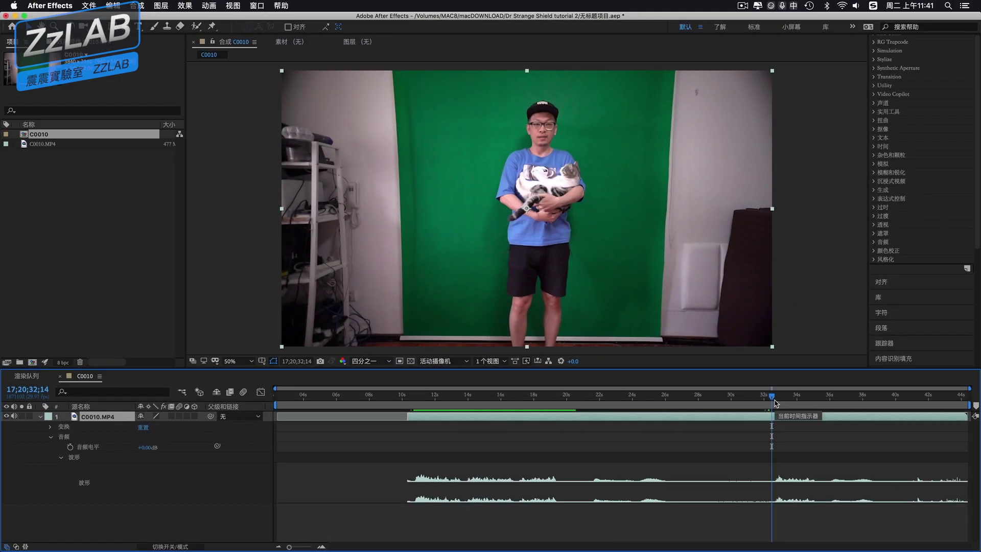
# Split the clip at 32 seconds and slide the later part earlier to follow the first
pyautogui.press('super+shift+d')
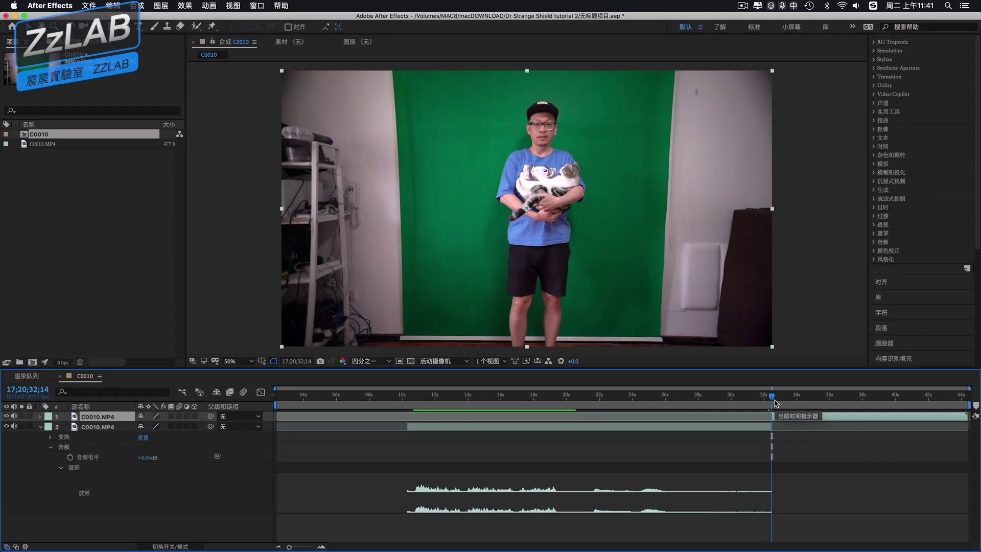
pyautogui.click(769, 425)
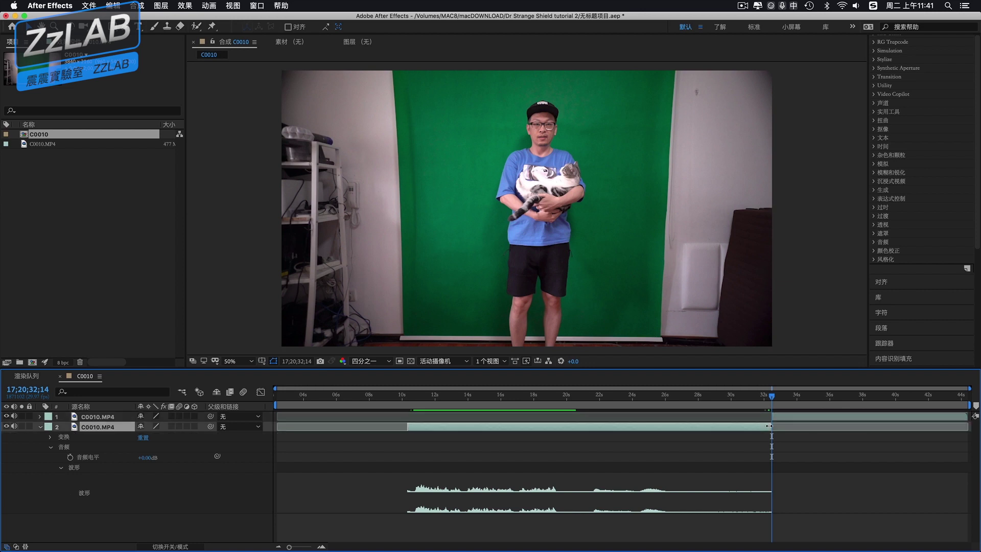
pyautogui.moveTo(783, 420); pyautogui.dragTo(525, 420)
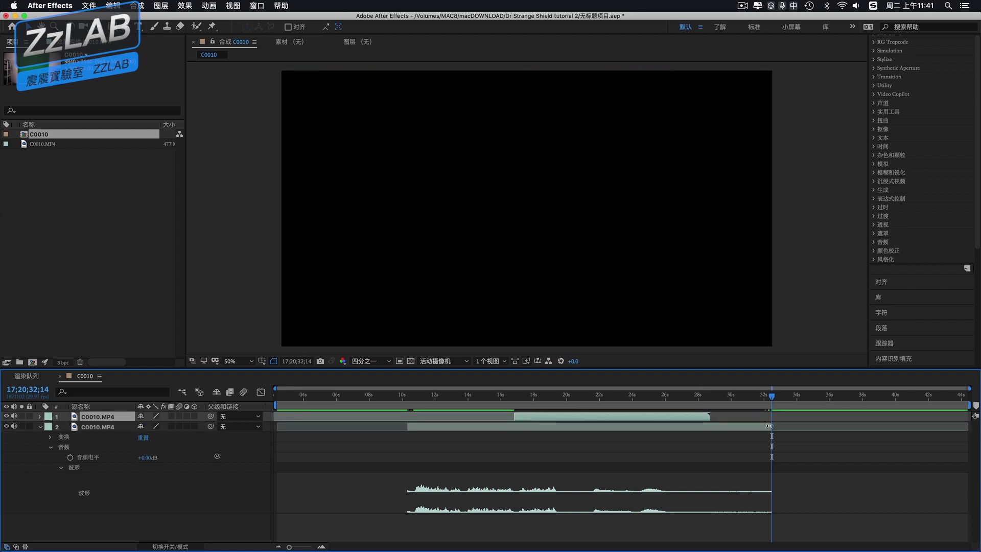
pyautogui.moveTo(643, 420); pyautogui.dragTo(647, 420)
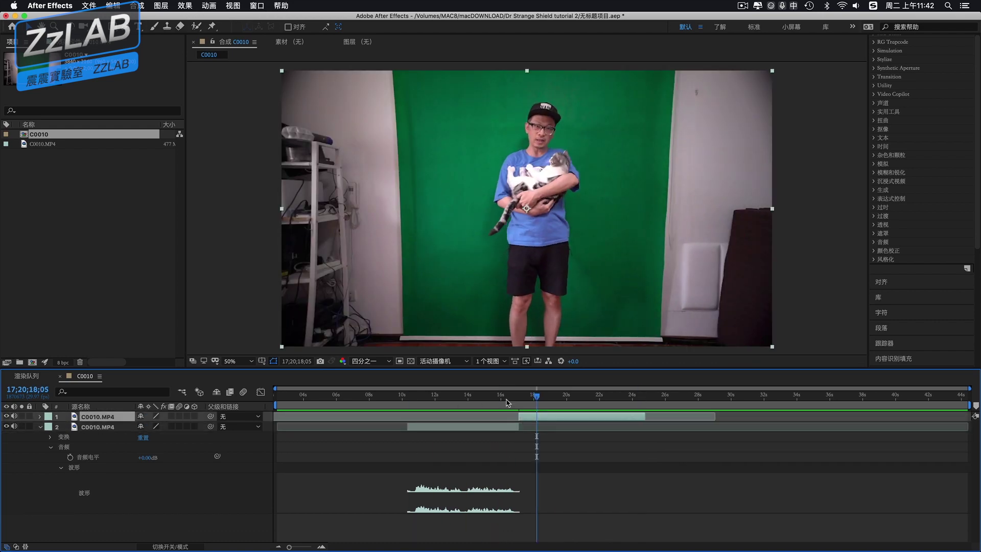
# Set the work area end near the cut, review the join from about 10 seconds, and select the later part
pyautogui.moveTo(532, 396); pyautogui.dragTo(652, 401)
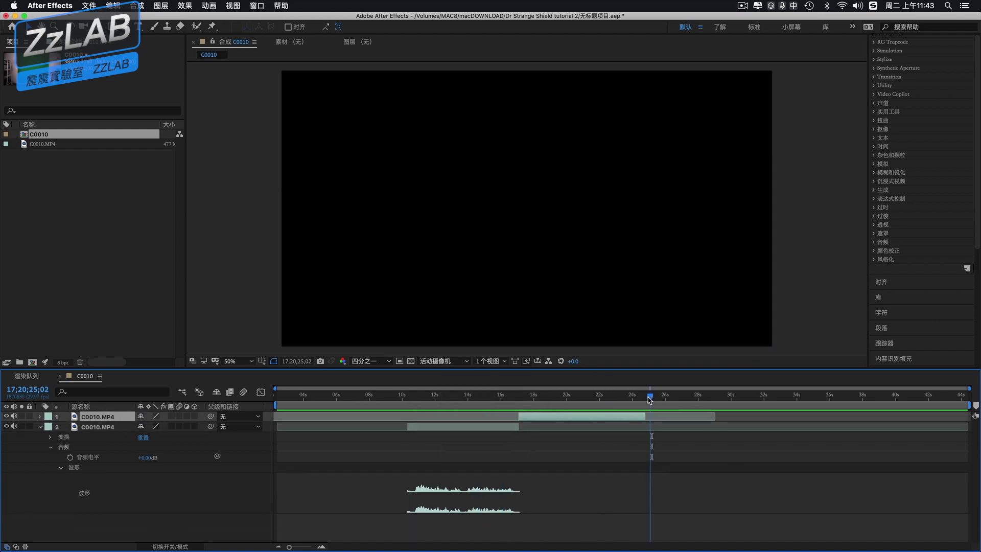
pyautogui.moveTo(650, 399); pyautogui.dragTo(644, 401)
pyautogui.write('n')
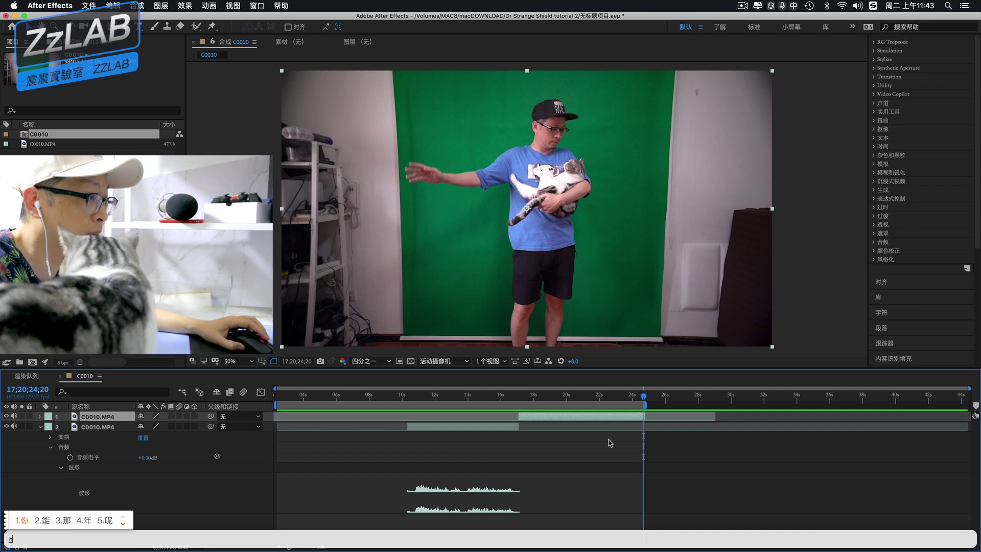
pyautogui.hotkey('ctrl', 'space')
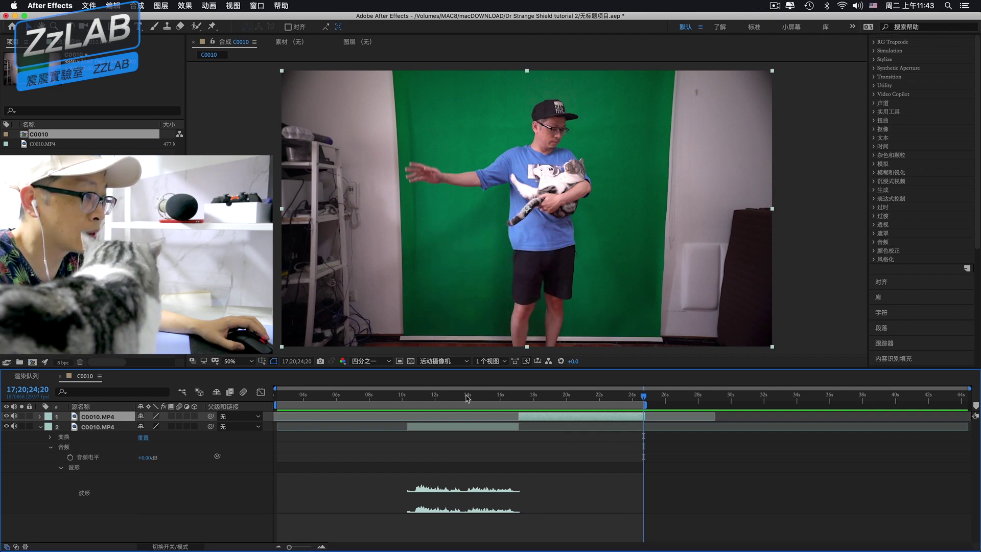
pyautogui.click(406, 397)
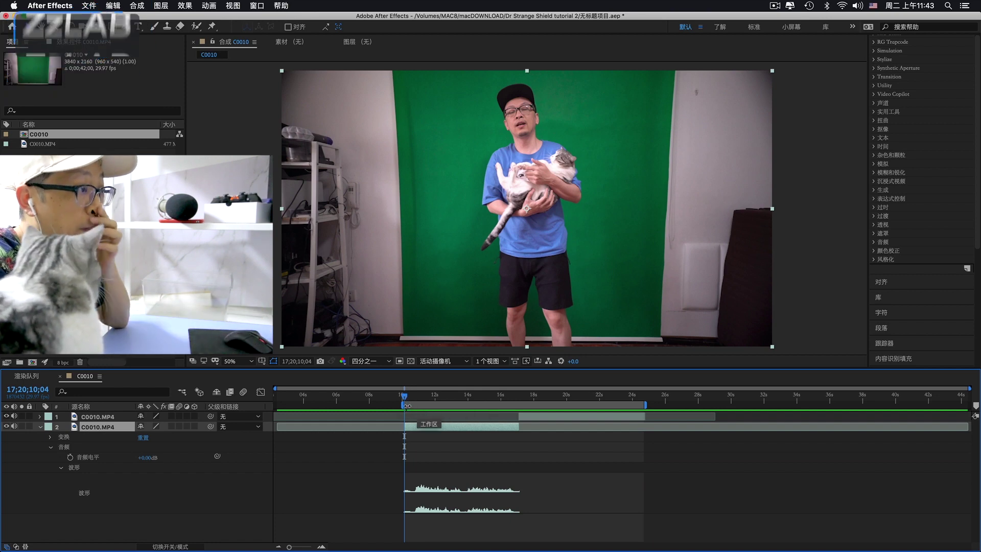
pyautogui.moveTo(405, 397); pyautogui.dragTo(469, 404)
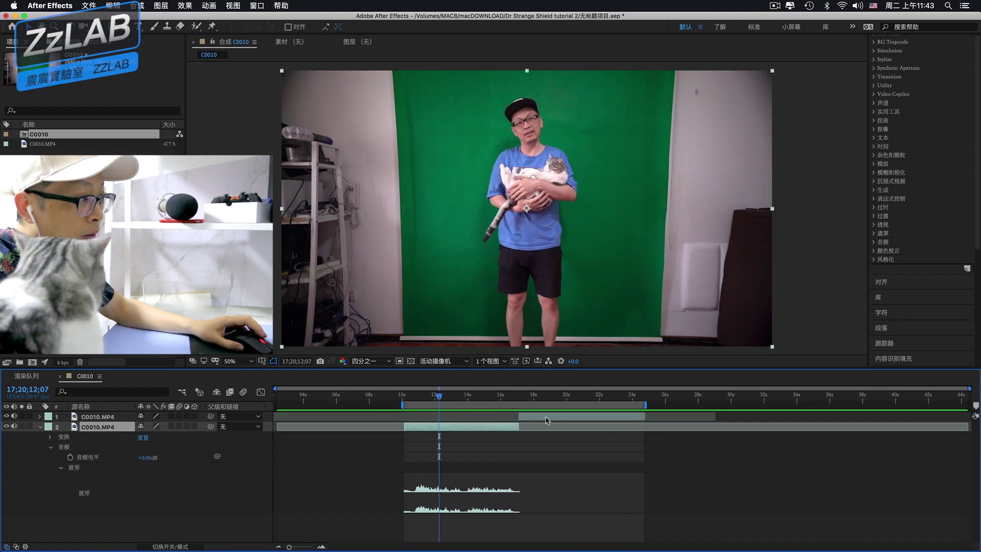
pyautogui.click(104, 419)
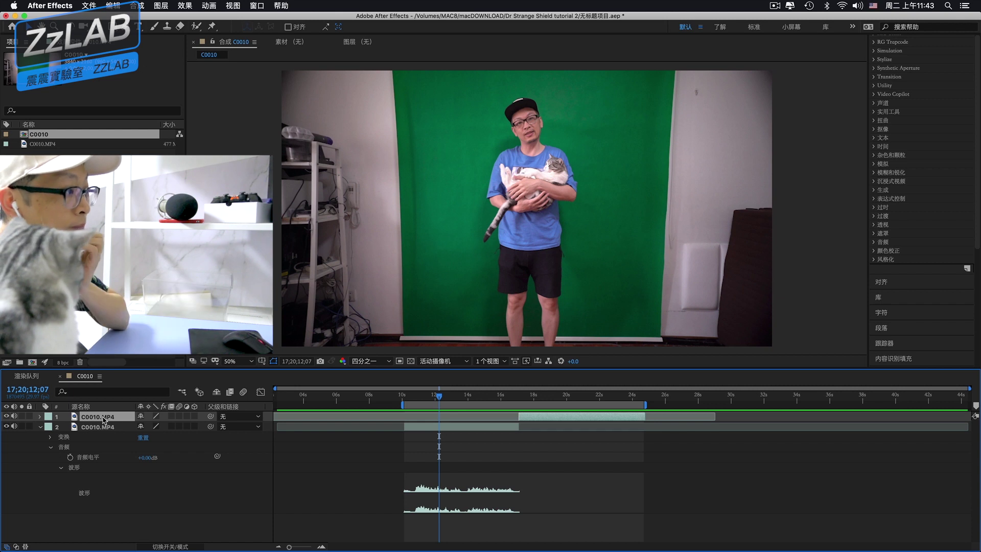
# Pre-compose both C0010.MP4 layers into 预合成 1, moving all attributes
pyautogui.rightClick(104, 426)
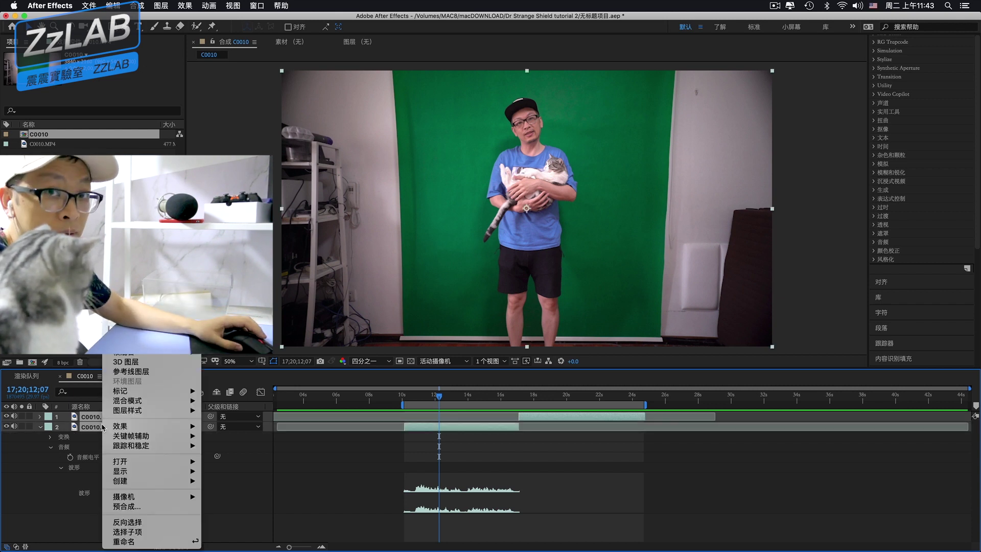
pyautogui.click(127, 506)
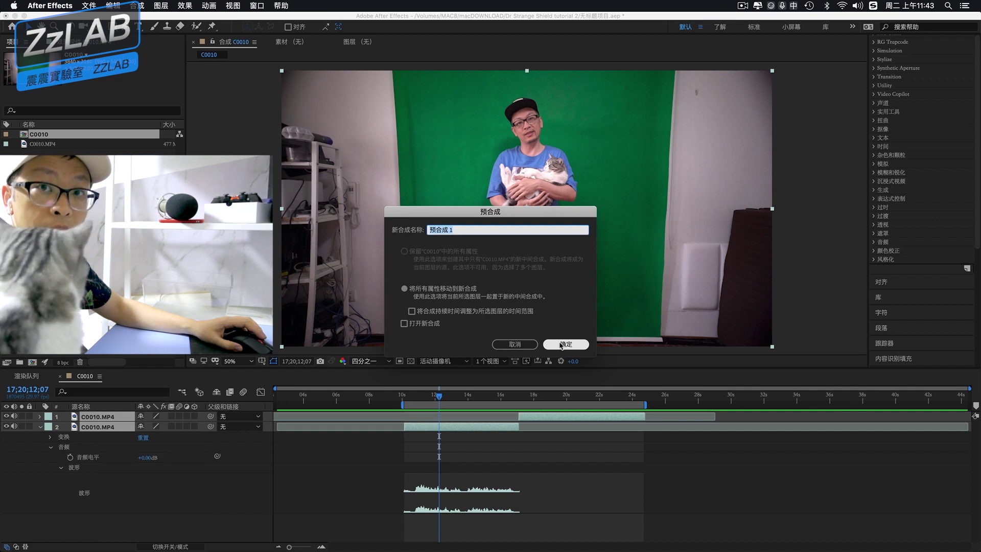
pyautogui.click(561, 344)
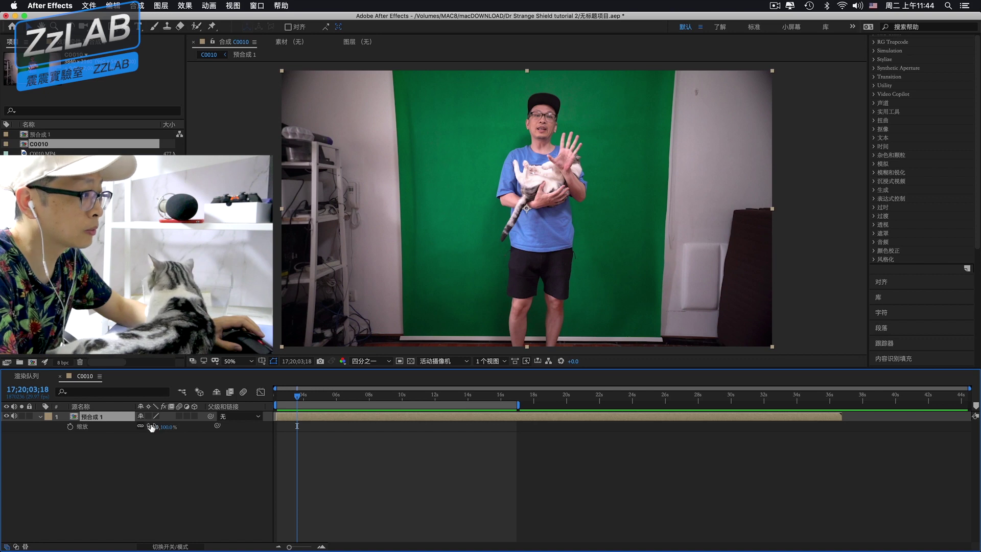
# Scale 预合成 1 to 123%, lower it to position 1920,1246, and preview playback
pyautogui.moveTo(152, 427); pyautogui.dragTo(163, 426)
pyautogui.click(41, 418)
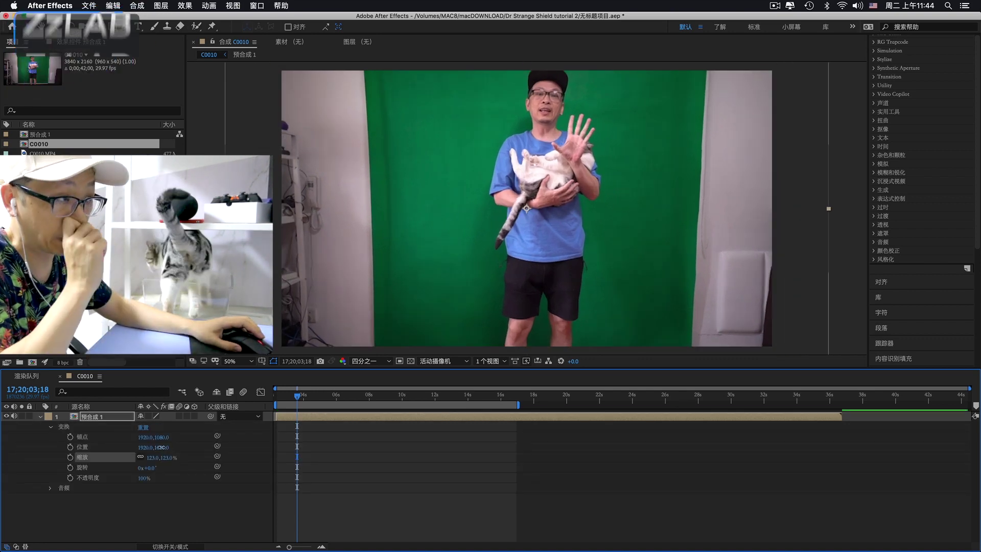
pyautogui.moveTo(160, 447); pyautogui.dragTo(246, 447)
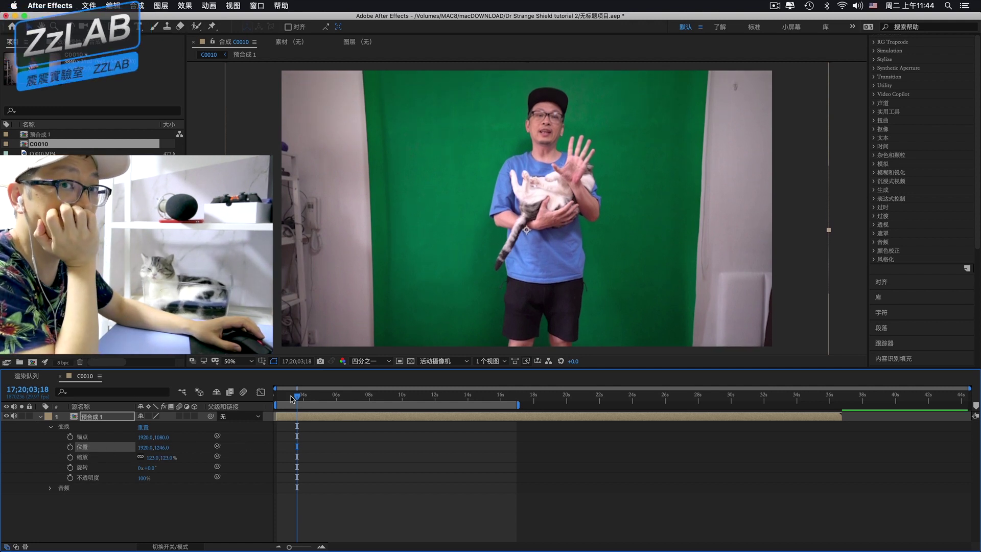
pyautogui.moveTo(294, 402); pyautogui.dragTo(271, 403)
pyautogui.press('space')
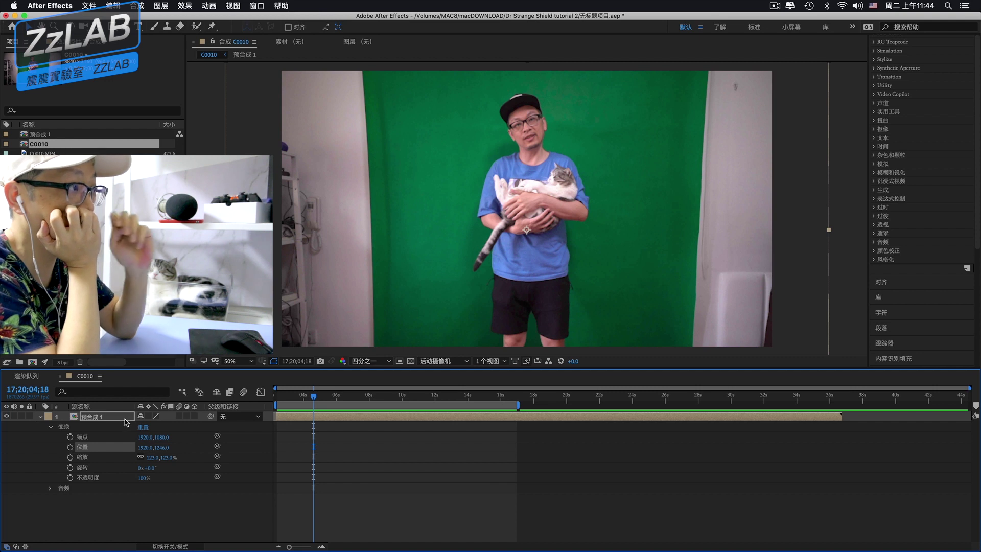
pyautogui.scroll(4, 933, 194)
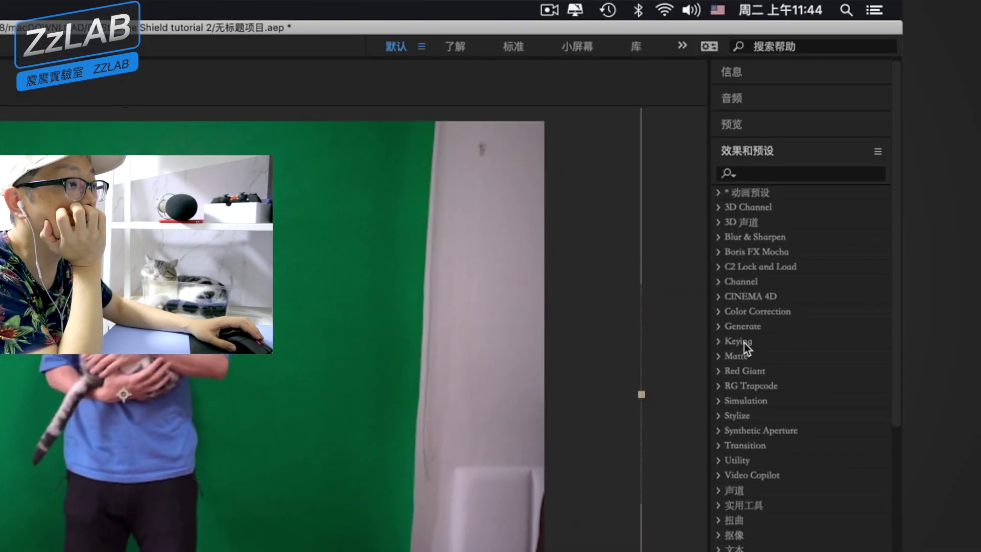
# Apply Keylight (1.2) to 预合成 1 and sample the green backdrop as Screen Colour
pyautogui.click(745, 344)
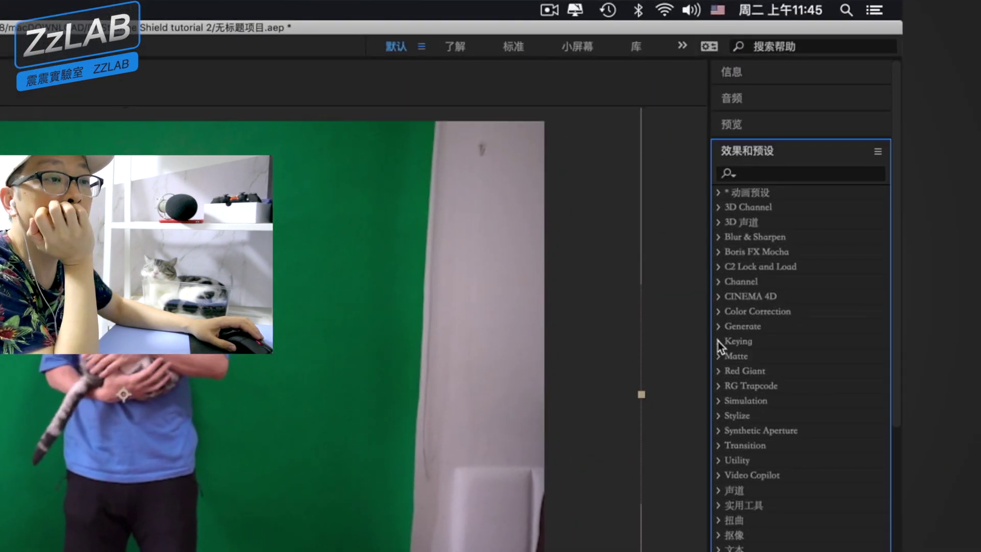
pyautogui.click(719, 342)
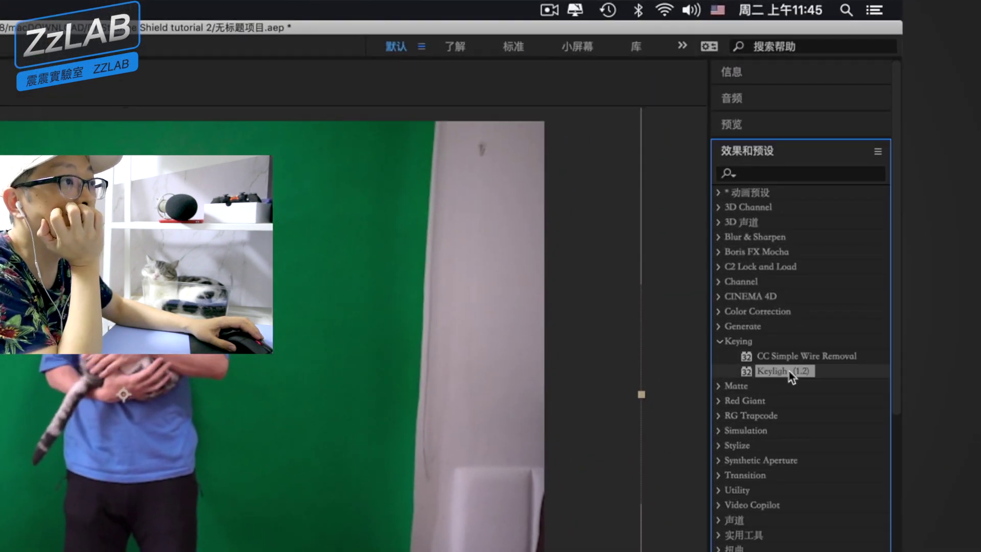
pyautogui.moveTo(760, 375); pyautogui.dragTo(317, 408)
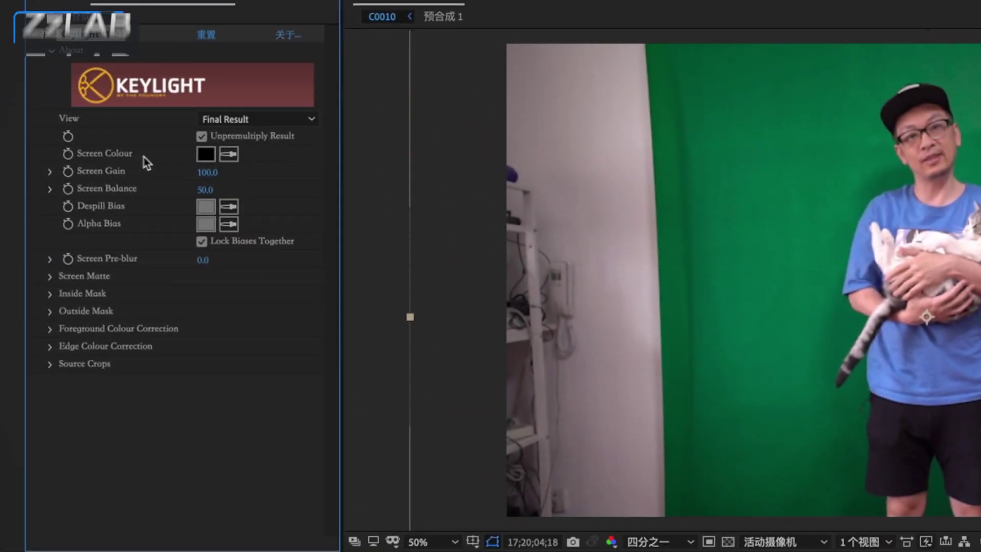
pyautogui.click(229, 154)
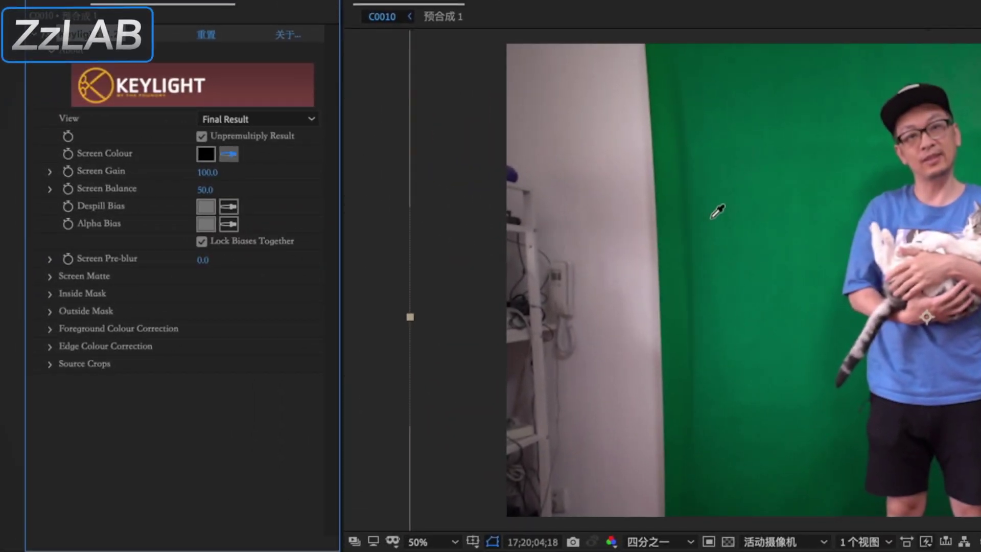
pyautogui.click(742, 228)
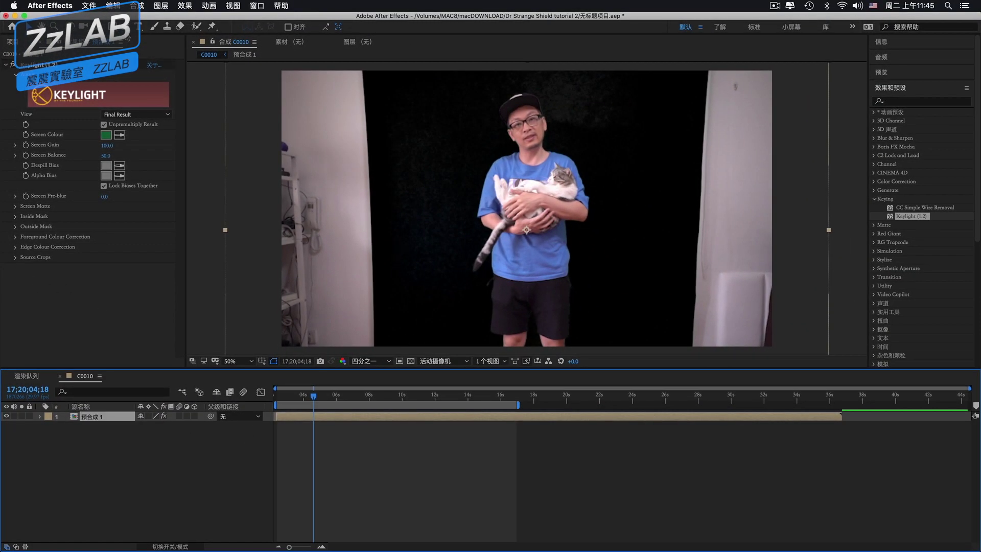
pyautogui.press('g')
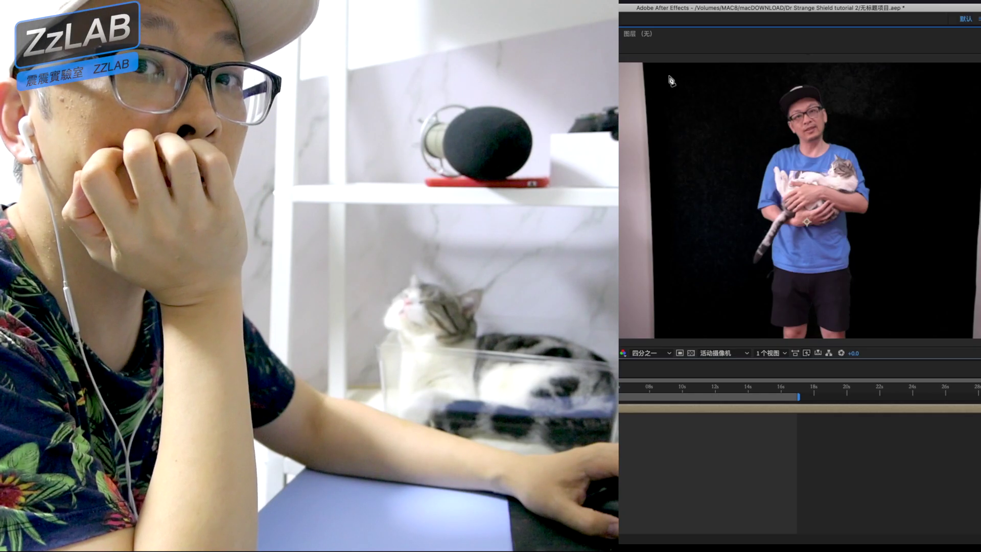
# Draw a closed six-point mask around the man and cat, cropping away the white wall edges
pyautogui.click(669, 76)
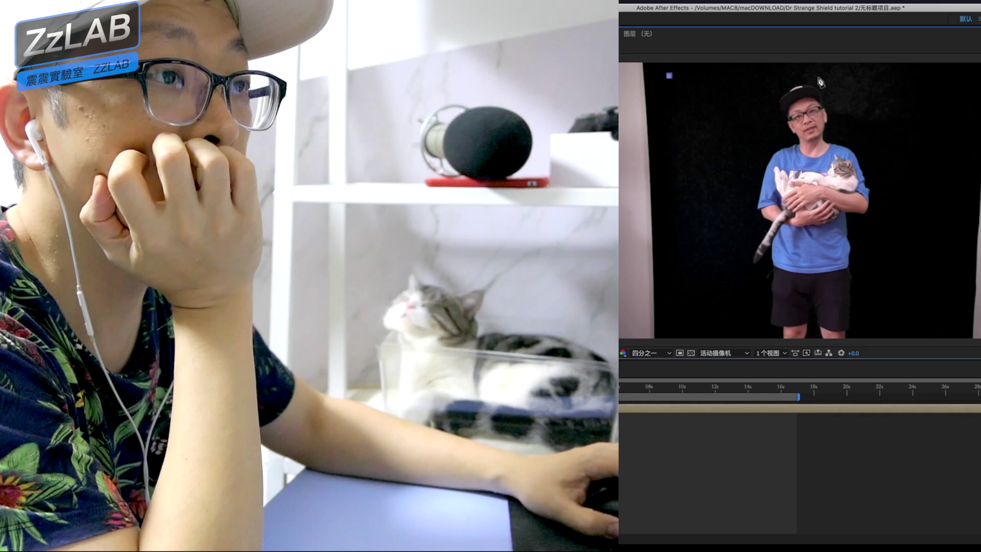
pyautogui.click(946, 78)
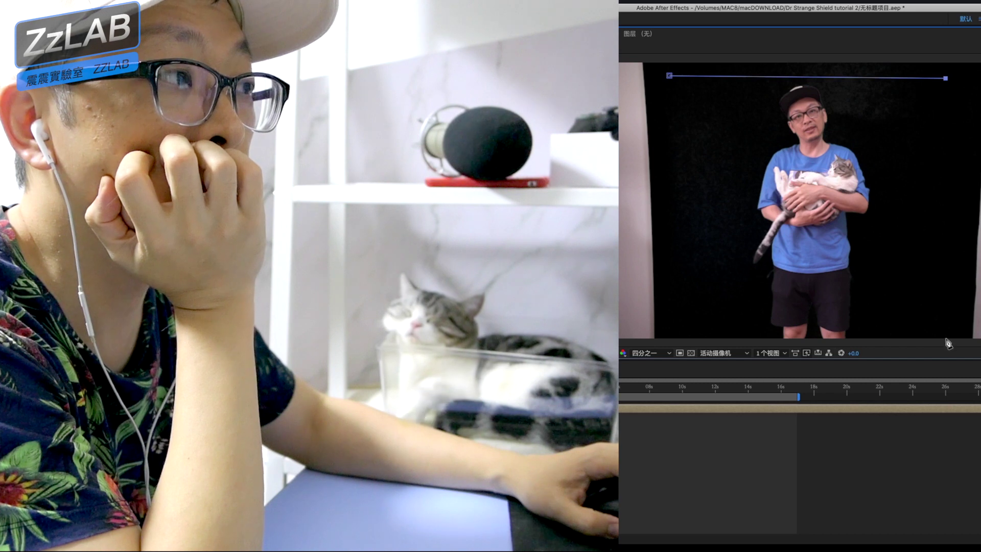
pyautogui.click(947, 340)
pyautogui.click(684, 343)
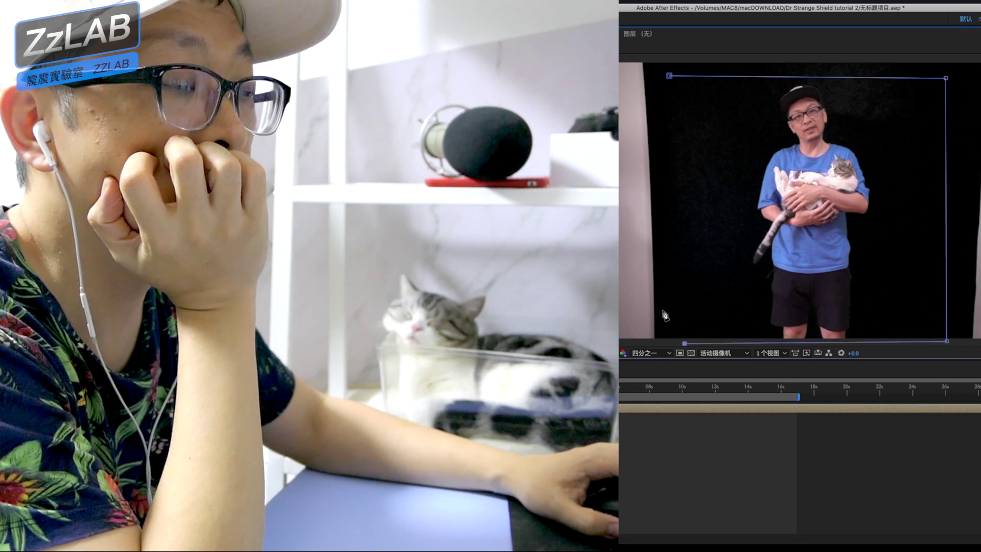
pyautogui.click(659, 309)
pyautogui.click(647, 106)
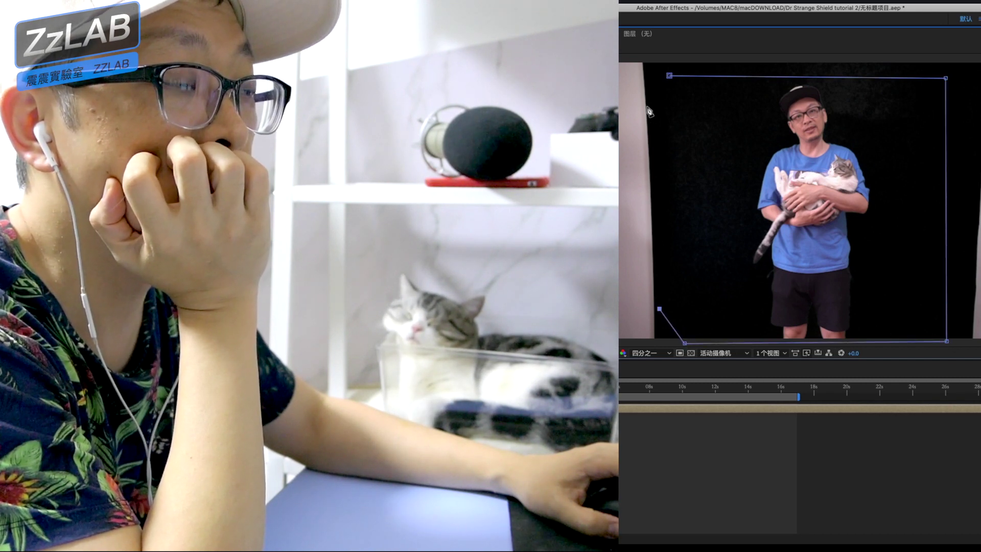
pyautogui.click(669, 75)
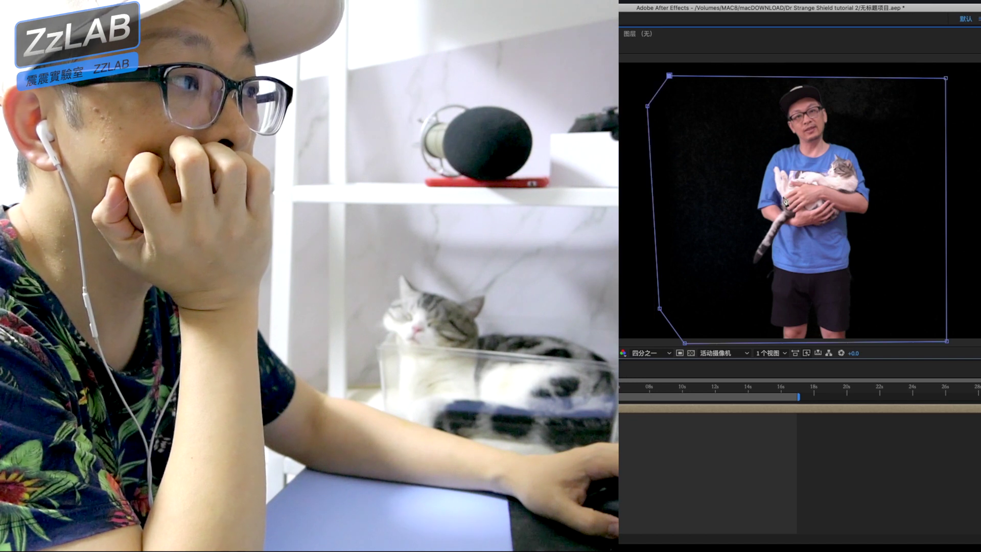
pyautogui.press('F2')
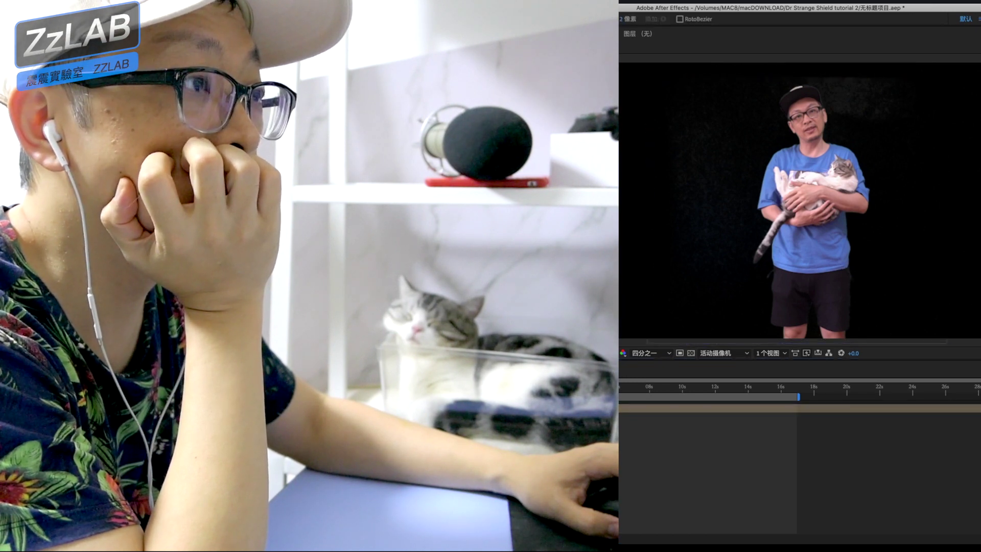
pyautogui.rightClick(76, 212)
# Import 背景.jpeg and place it beneath 预合成 1 as the room background
pyautogui.click(68, 207)
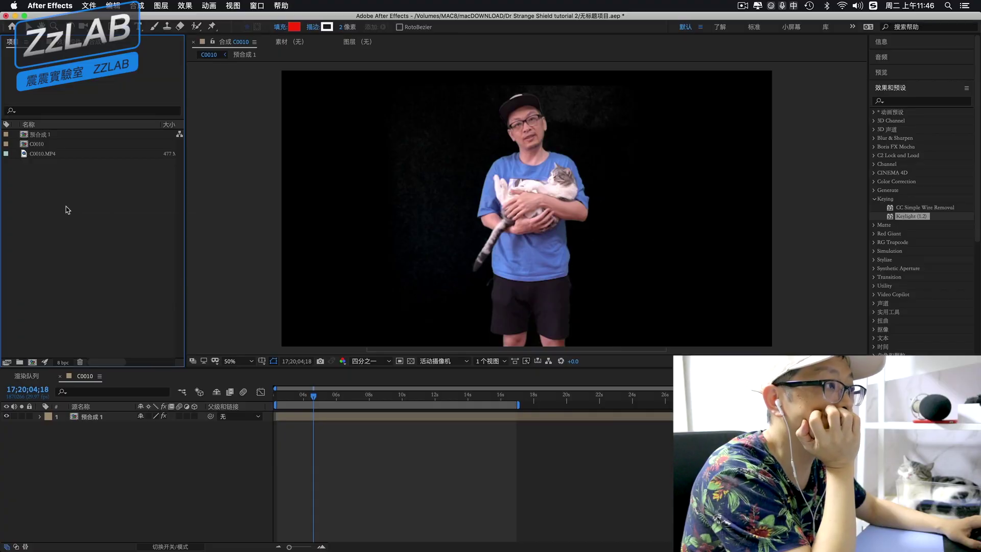
pyautogui.click(89, 5)
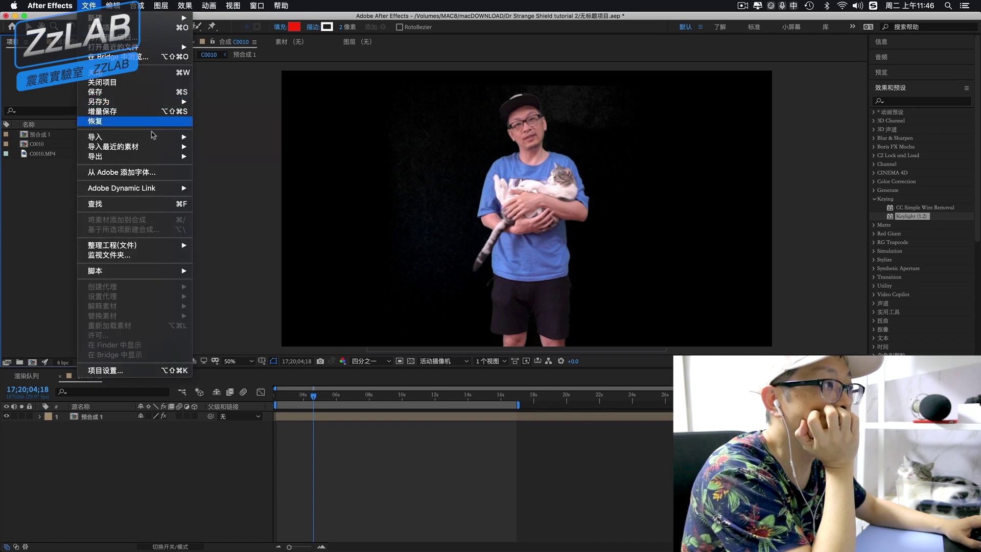
pyautogui.moveTo(156, 139)
pyautogui.click(220, 137)
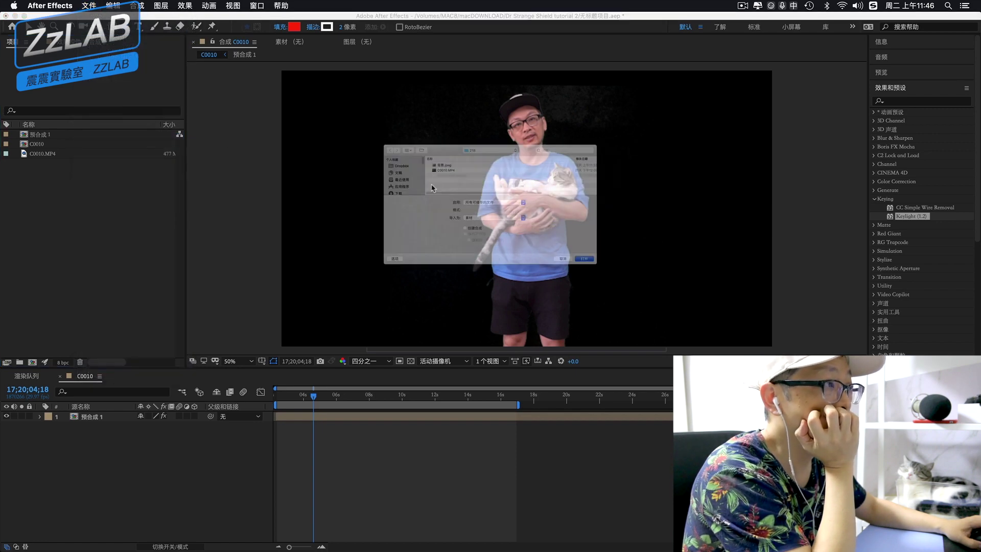
pyautogui.click(511, 128)
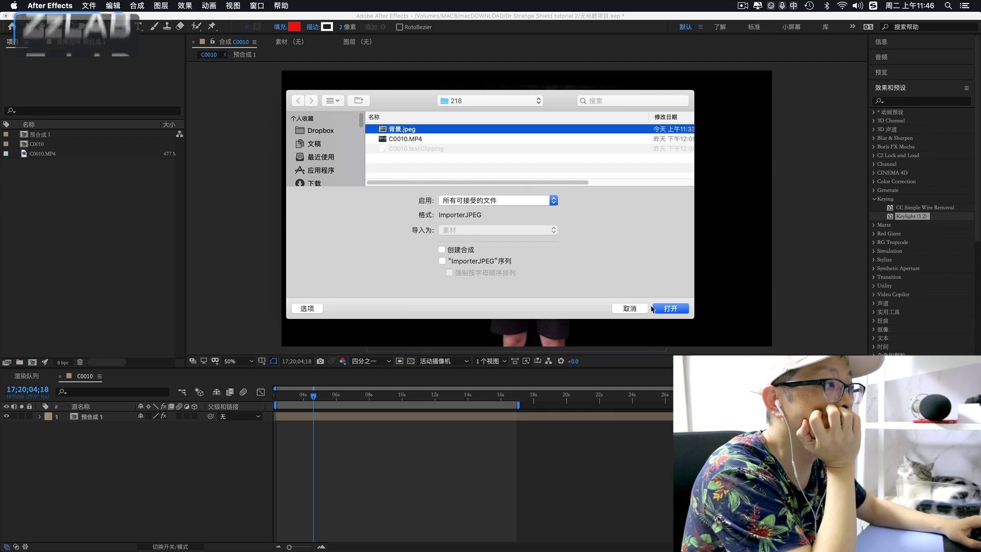
pyautogui.click(671, 309)
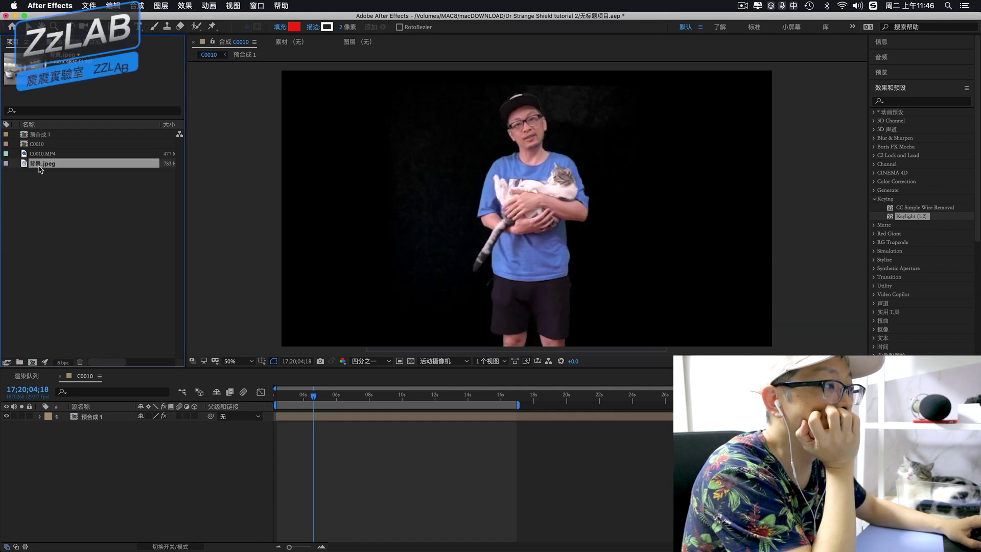
pyautogui.moveTo(32, 459); pyautogui.dragTo(31, 457)
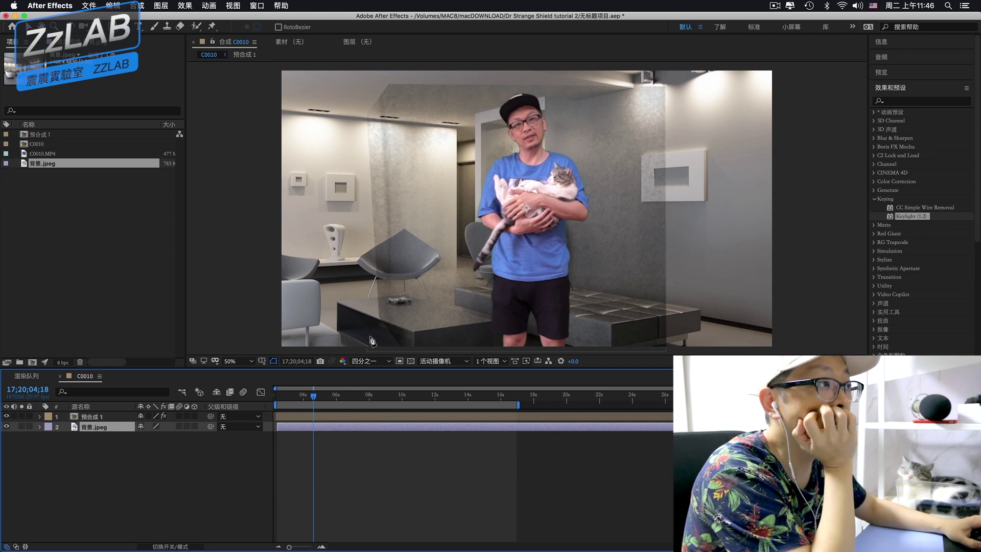
# Select 预合成 1 and show its Keylight (1.2) effect controls
pyautogui.click(91, 418)
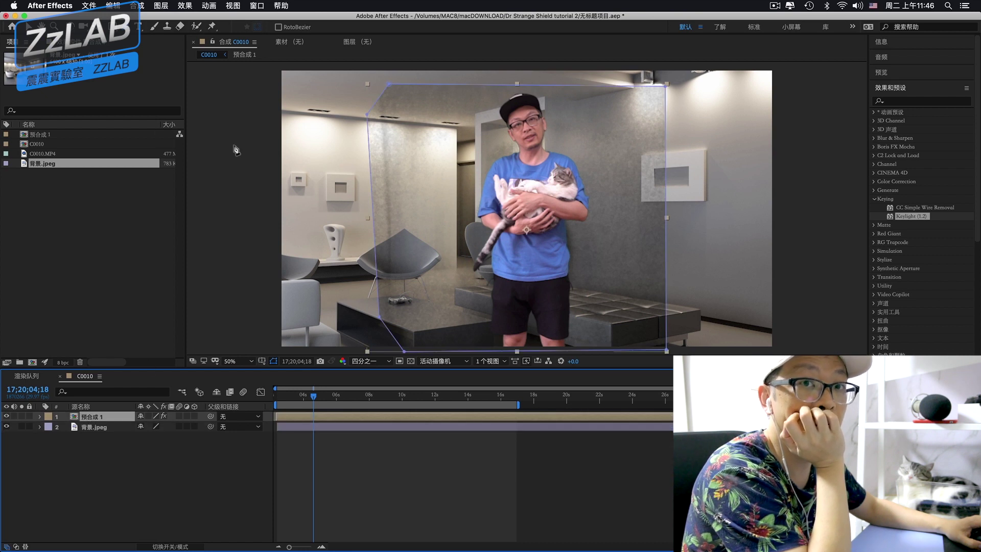
pyautogui.press('F3')
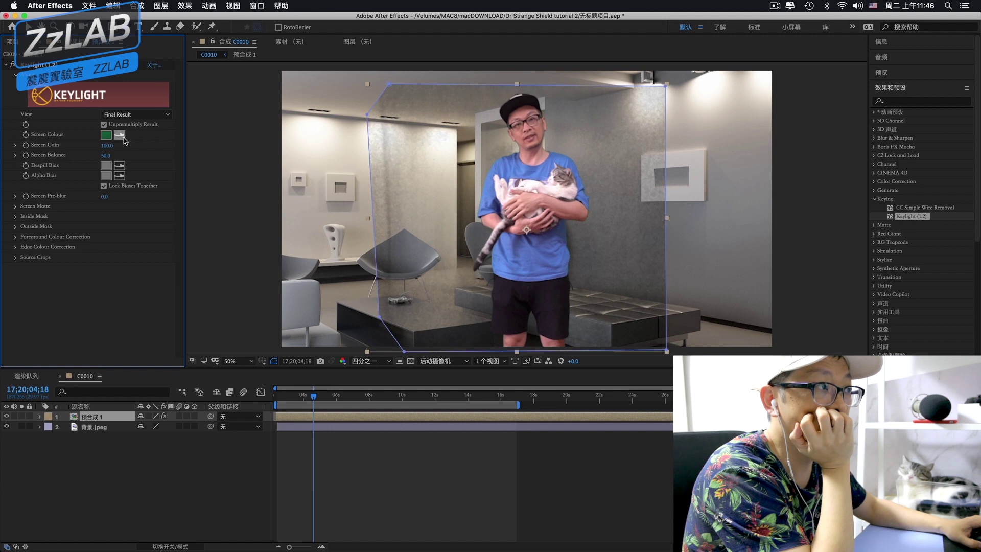
# Raise Keylight's Screen Gain from 100 to roughly 145 and check the key at later frames
pyautogui.click(16, 145)
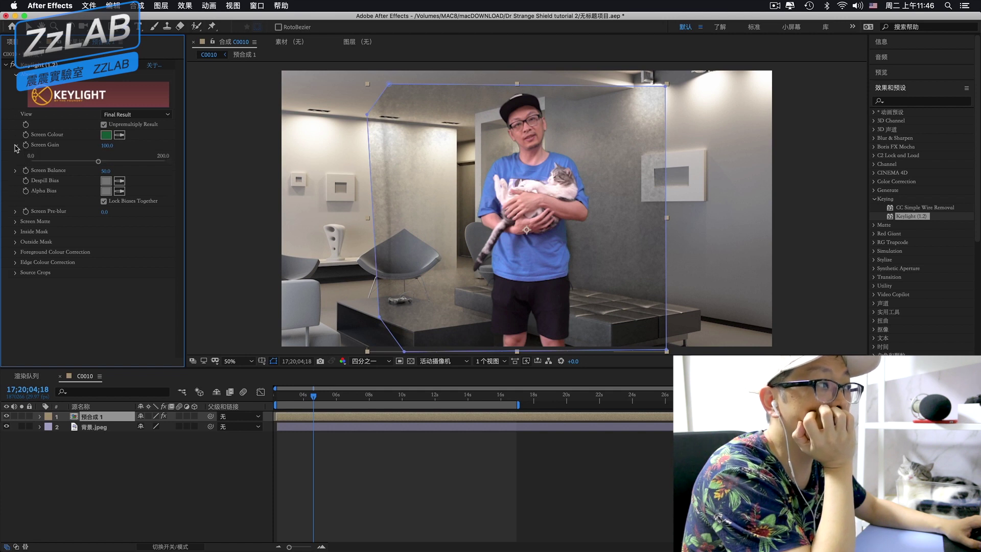
pyautogui.moveTo(102, 161); pyautogui.dragTo(107, 163)
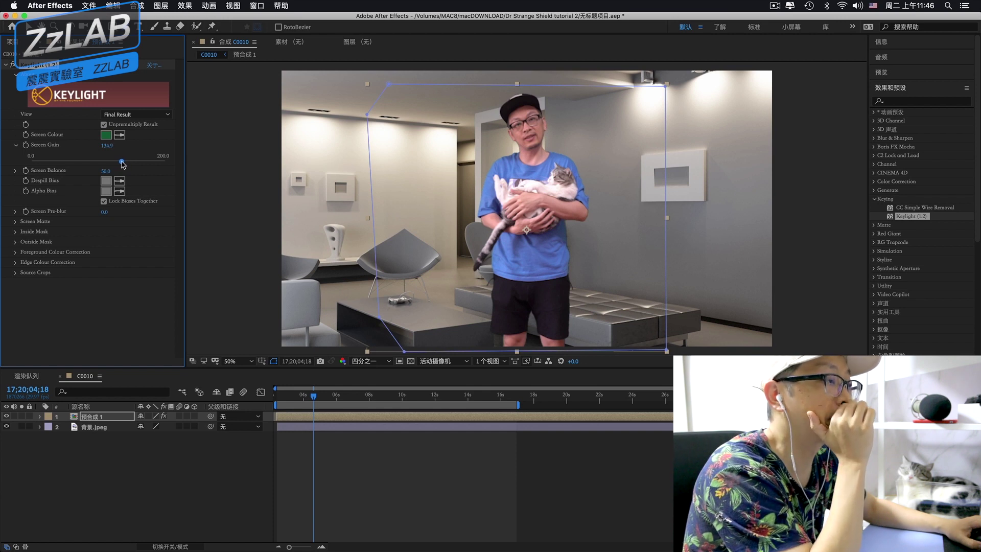
pyautogui.moveTo(122, 163); pyautogui.dragTo(128, 163)
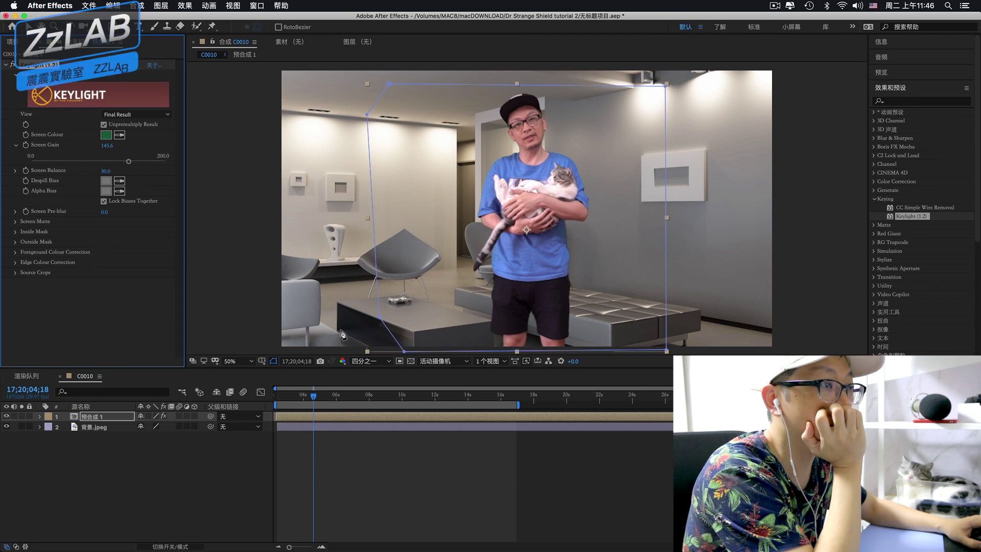
pyautogui.moveTo(337, 394); pyautogui.dragTo(411, 404)
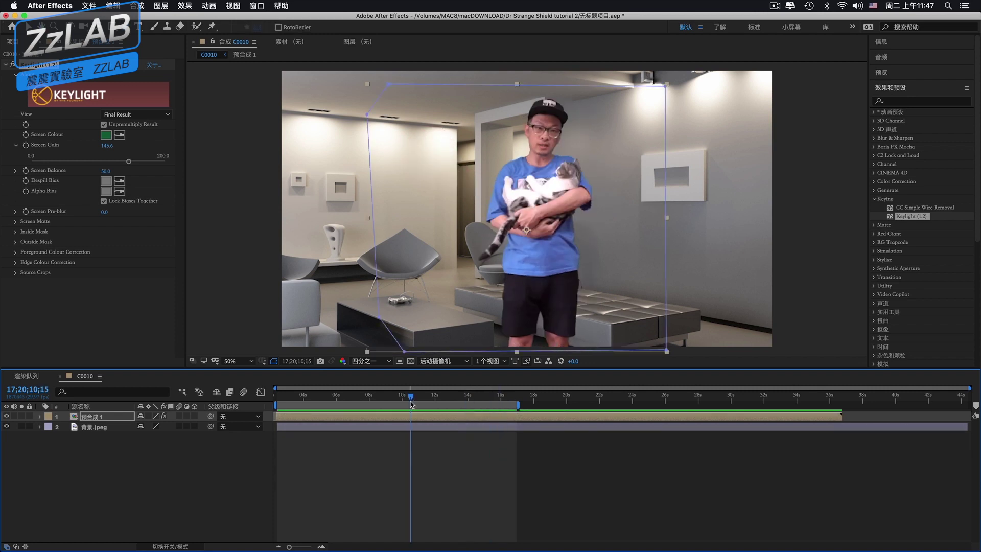
pyautogui.click(276, 398)
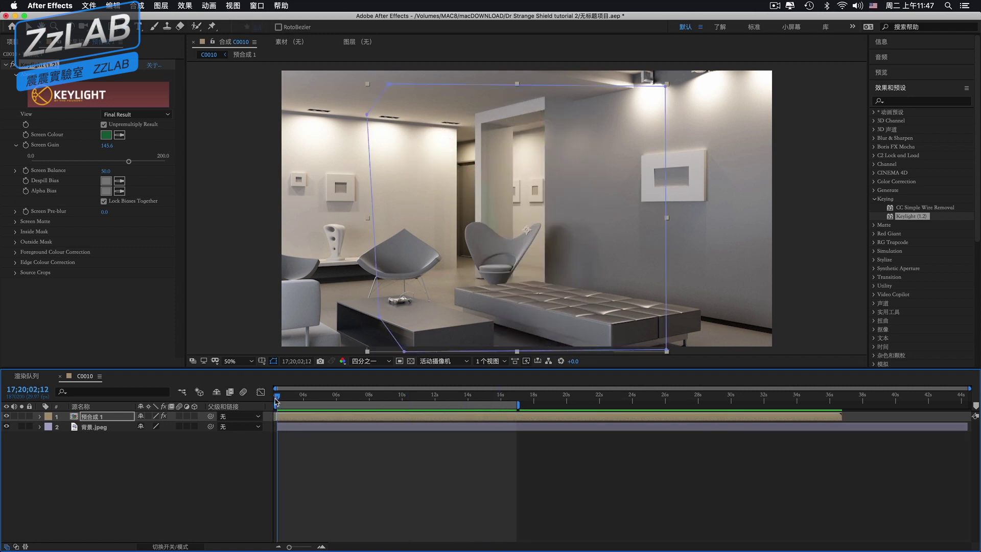
pyautogui.click(287, 417)
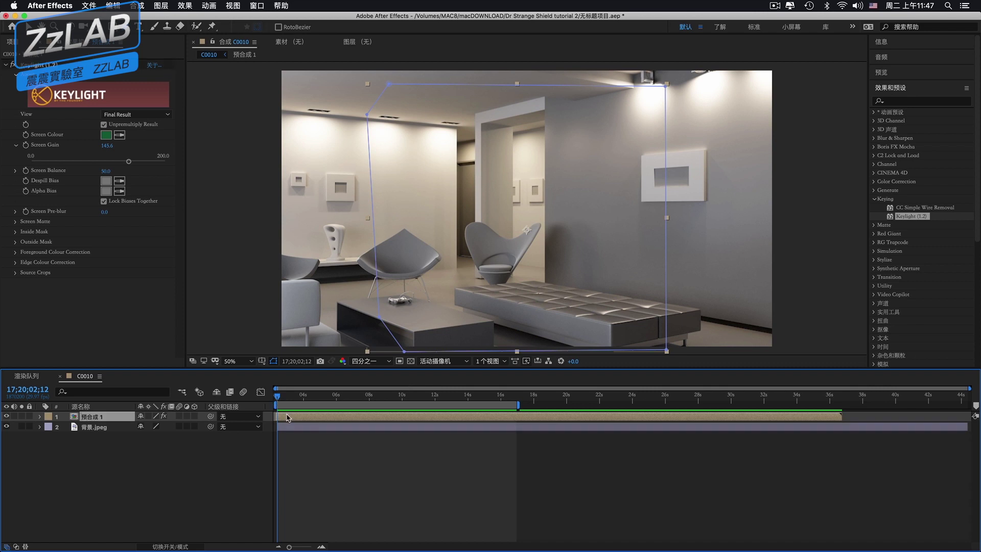
pyautogui.moveTo(286, 417); pyautogui.dragTo(284, 417)
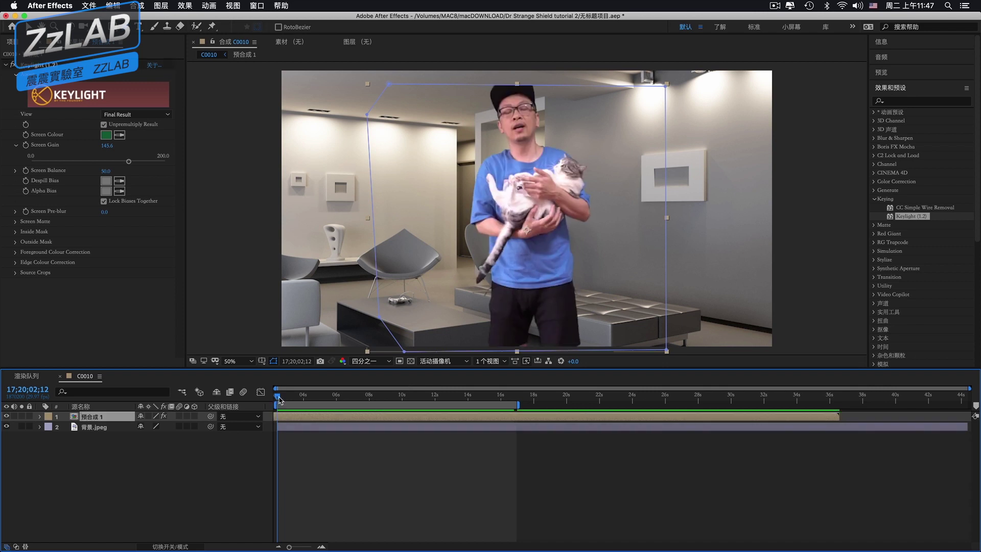
pyautogui.press('space')
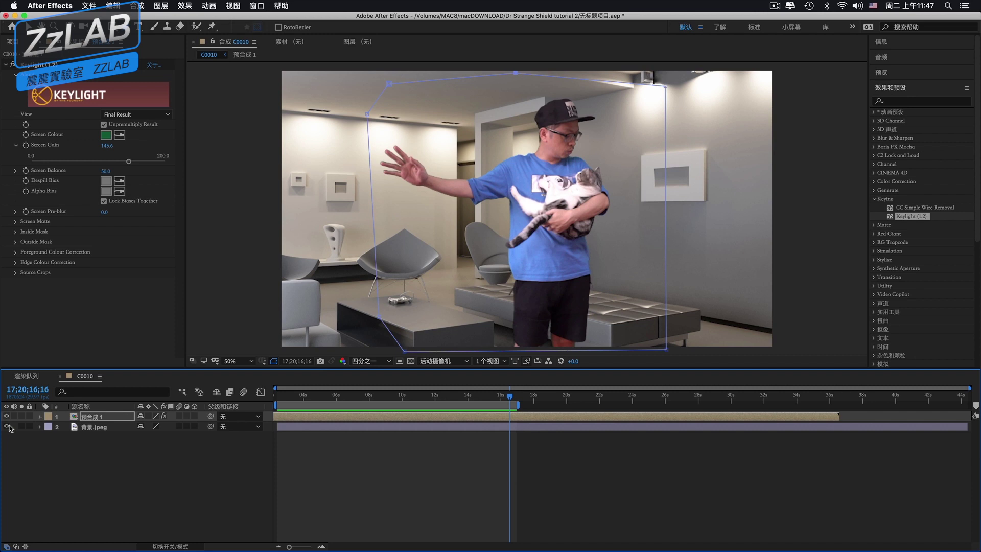
pyautogui.click(6, 427)
pyautogui.press('Return')
pyautogui.click(468, 395)
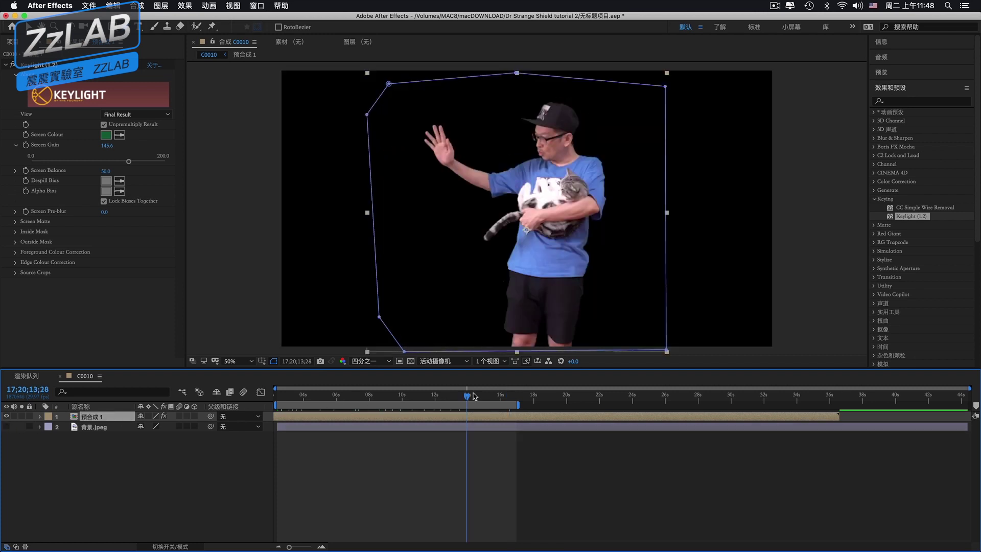
pyautogui.moveTo(476, 397); pyautogui.dragTo(269, 396)
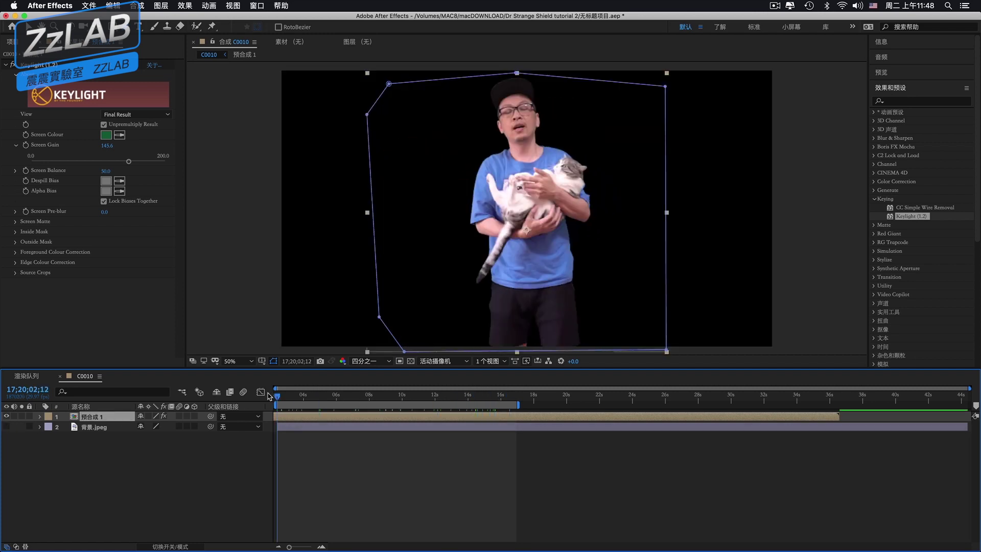
# Queue the C0010 composition through File > Export > Add to Render Queue
pyautogui.click(89, 6)
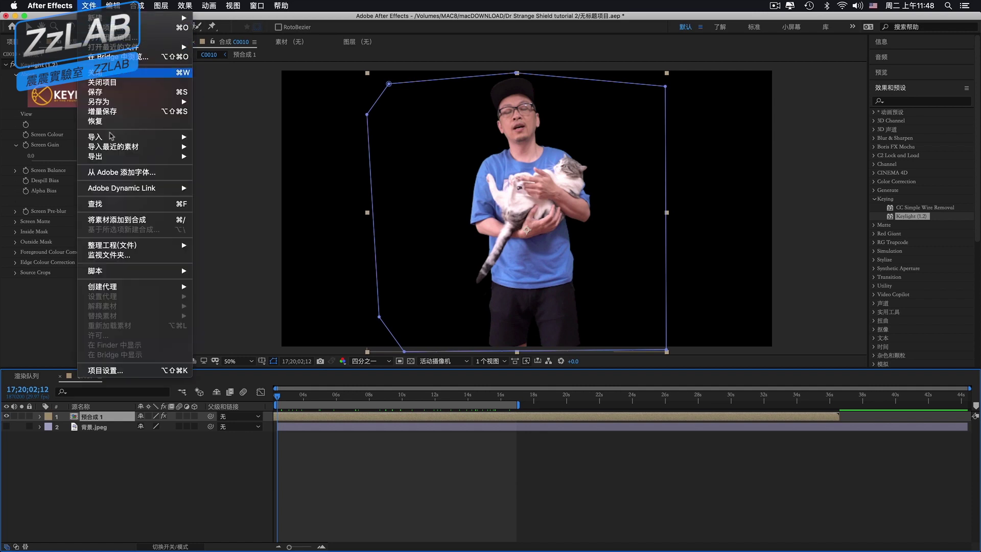
pyautogui.moveTo(131, 248)
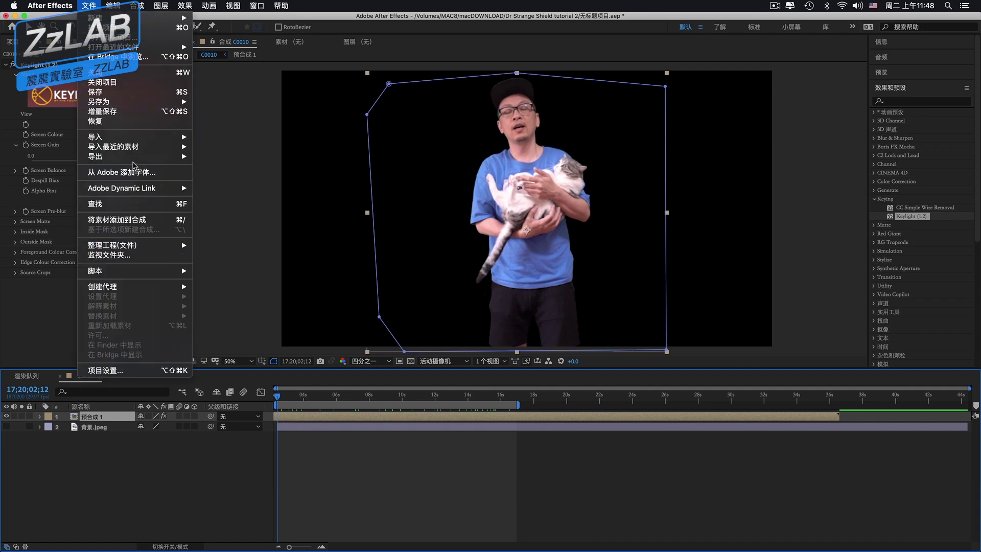
pyautogui.moveTo(132, 159)
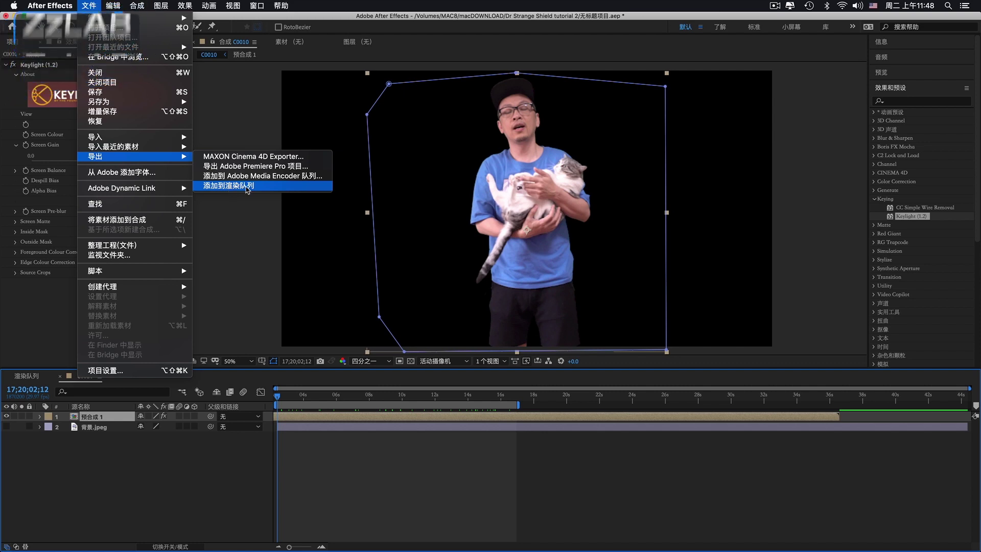
pyautogui.click(246, 189)
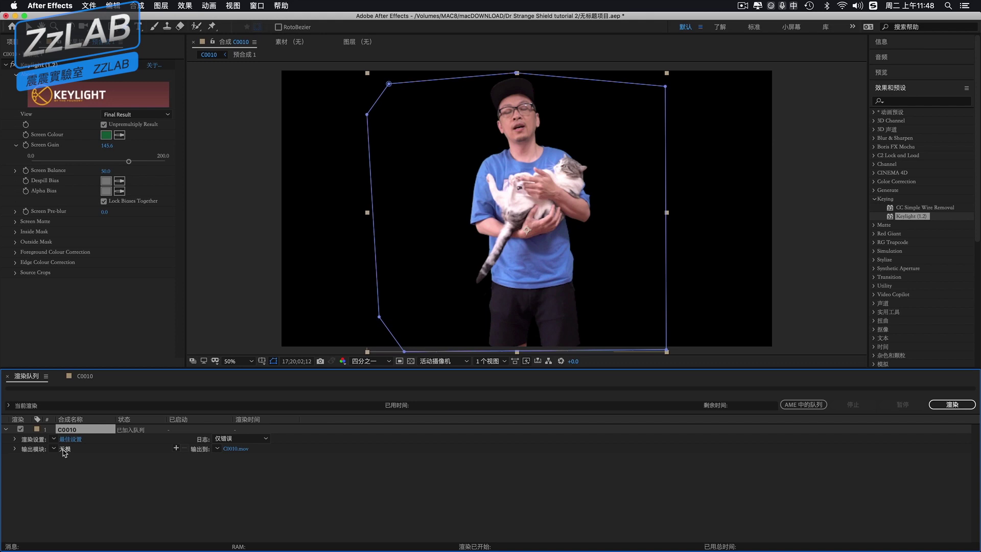
# Set the output module to PNG Sequence, RGB + Alpha, resized to 1920×1080
pyautogui.click(65, 449)
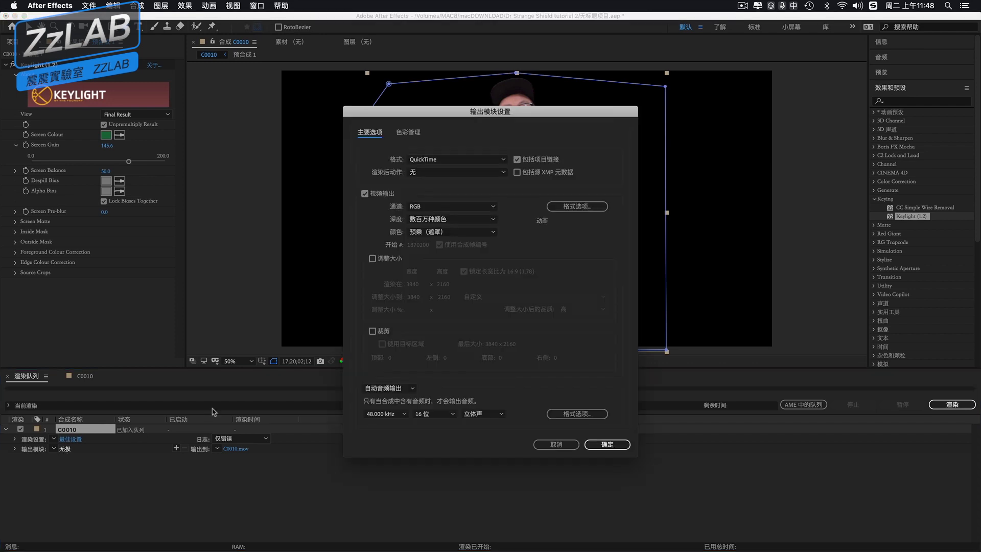
pyautogui.click(463, 160)
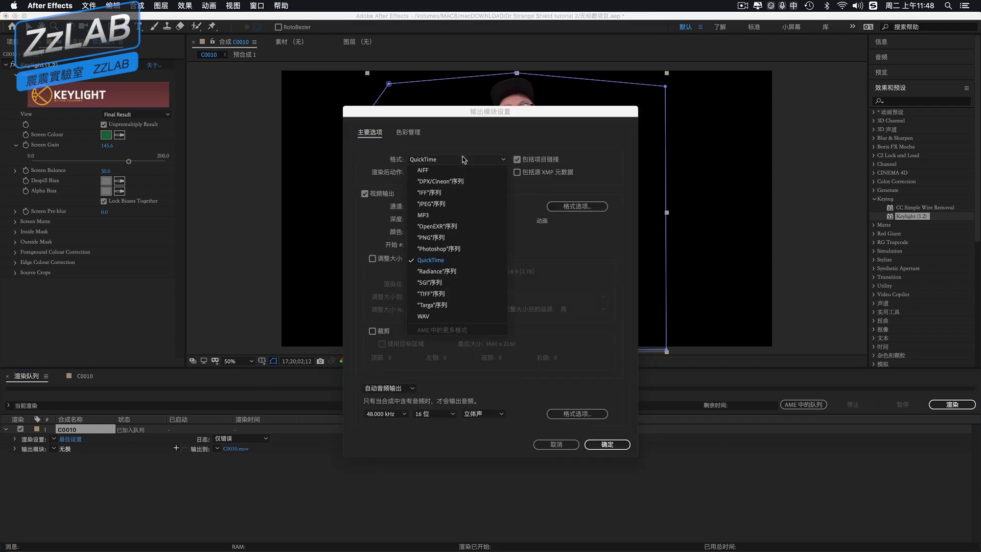
pyautogui.click(454, 238)
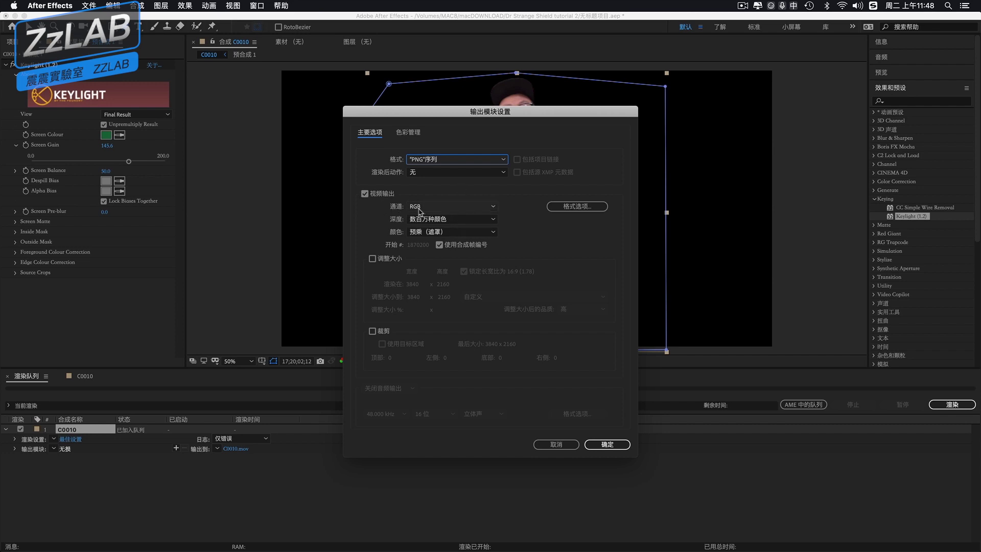
pyautogui.click(438, 208)
pyautogui.click(433, 240)
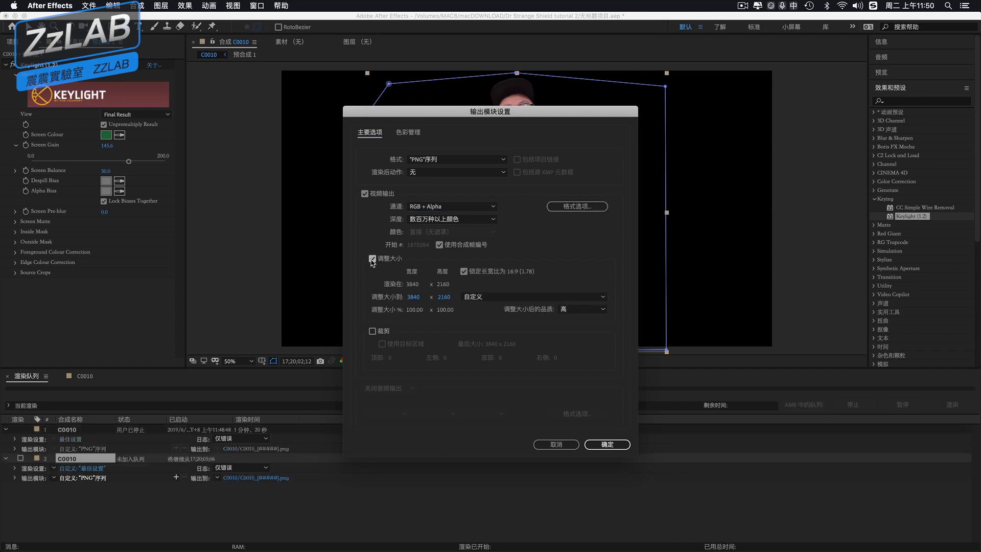
pyautogui.click(372, 259)
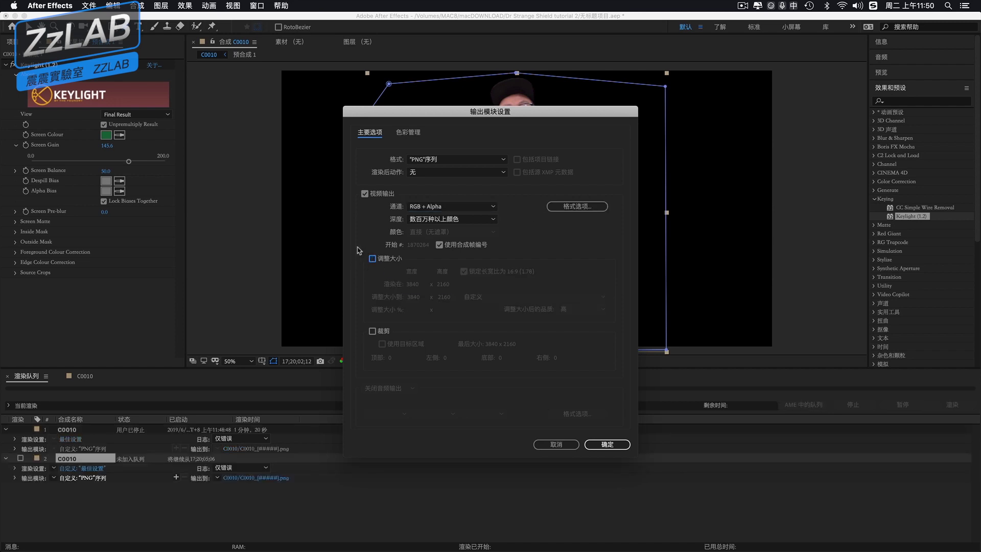
pyautogui.click(373, 259)
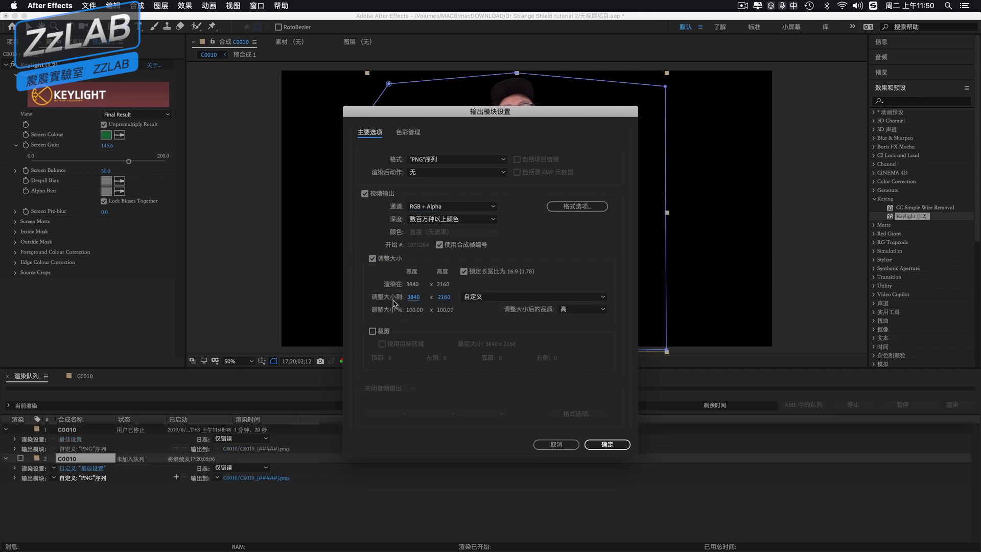
pyautogui.click(414, 298)
pyautogui.write('1920')
pyautogui.click(447, 298)
pyautogui.click(607, 444)
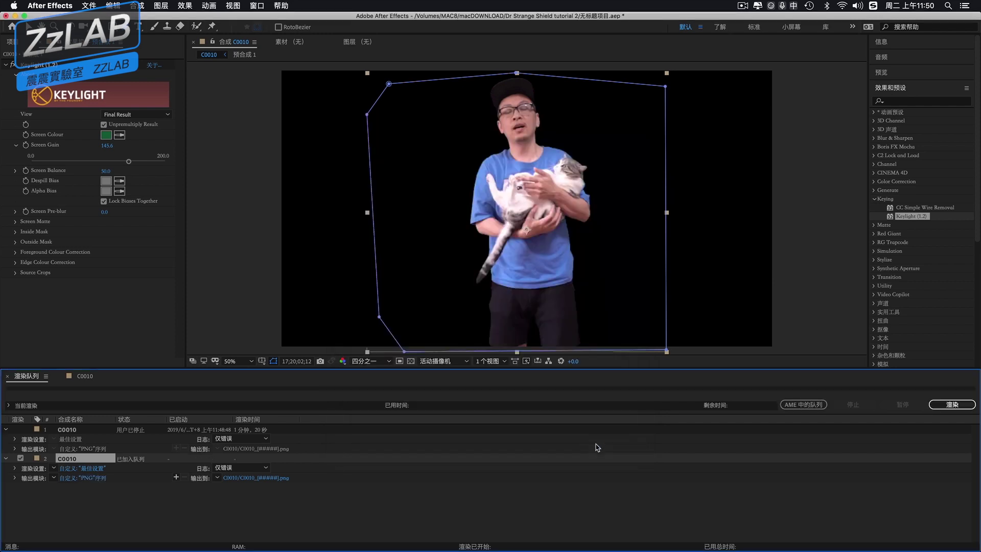
# Save the output into folder 218 and render the C0010 PNG sequence
pyautogui.click(258, 477)
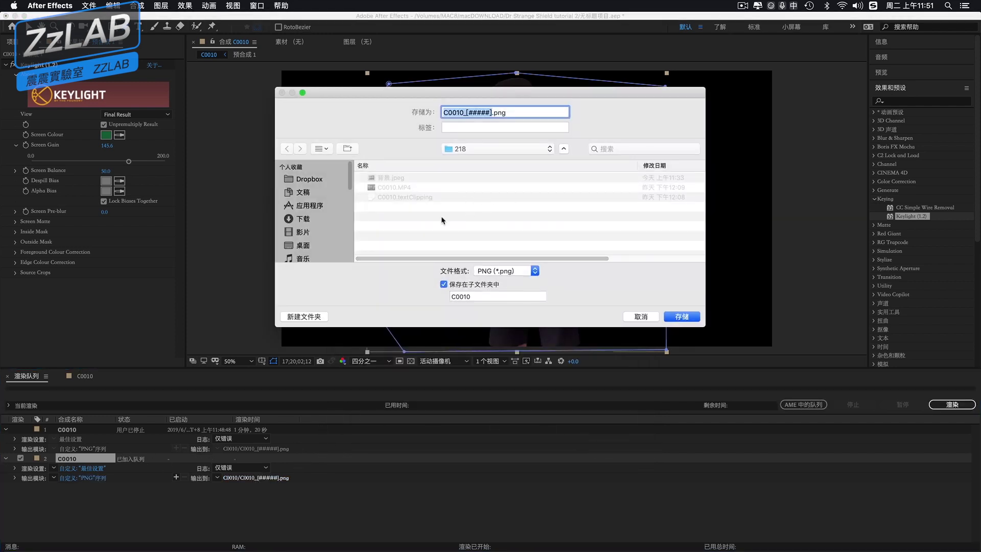
pyautogui.click(677, 317)
pyautogui.click(952, 405)
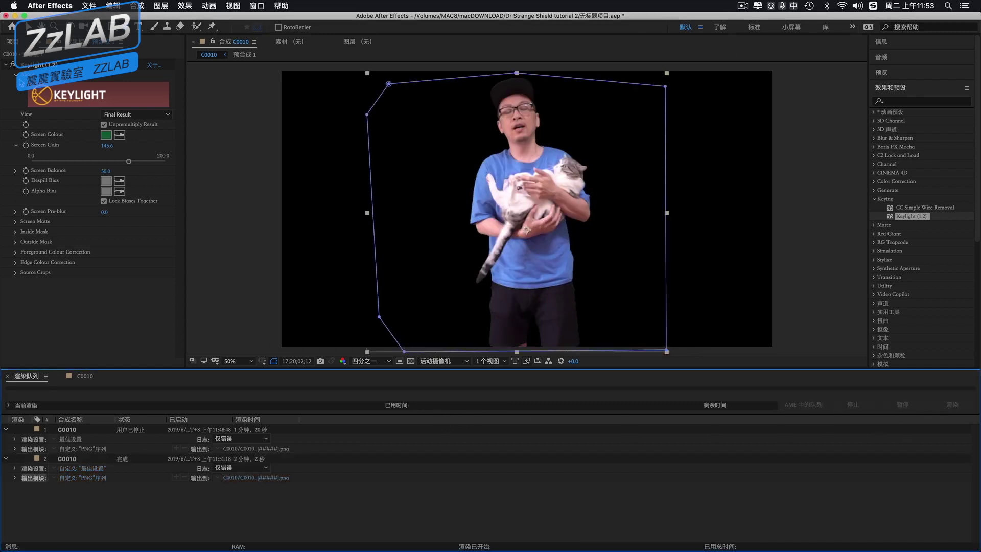
pyautogui.click(24, 44)
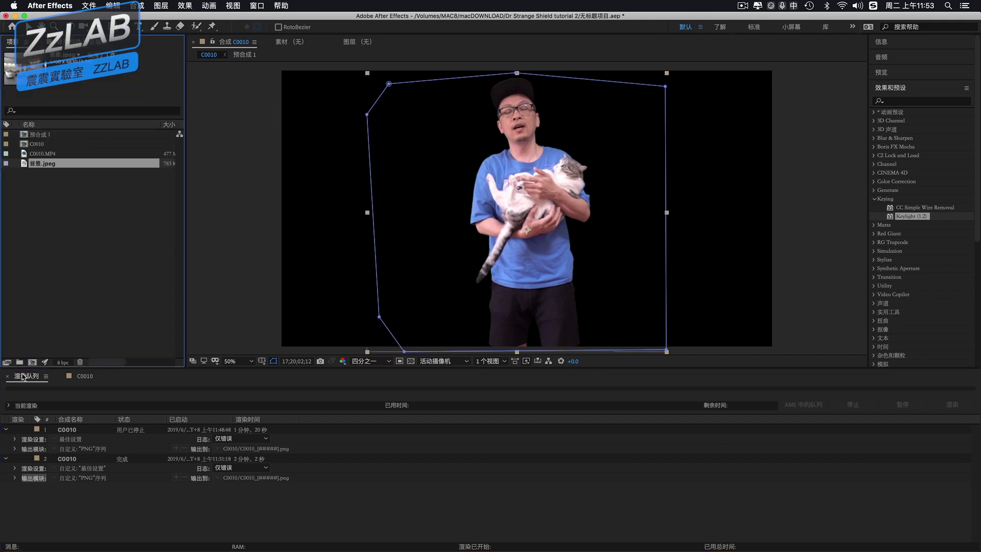
# Import the first PNG in the C0010 folder as a PNG sequence
pyautogui.click(85, 215)
pyautogui.rightClick(87, 214)
pyautogui.moveTo(163, 258)
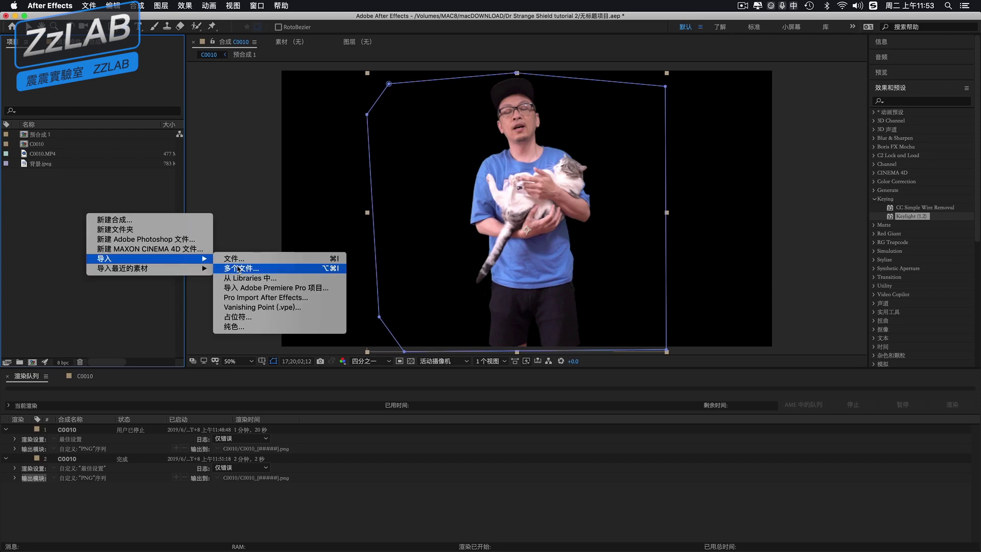
pyautogui.click(245, 269)
pyautogui.click(393, 131)
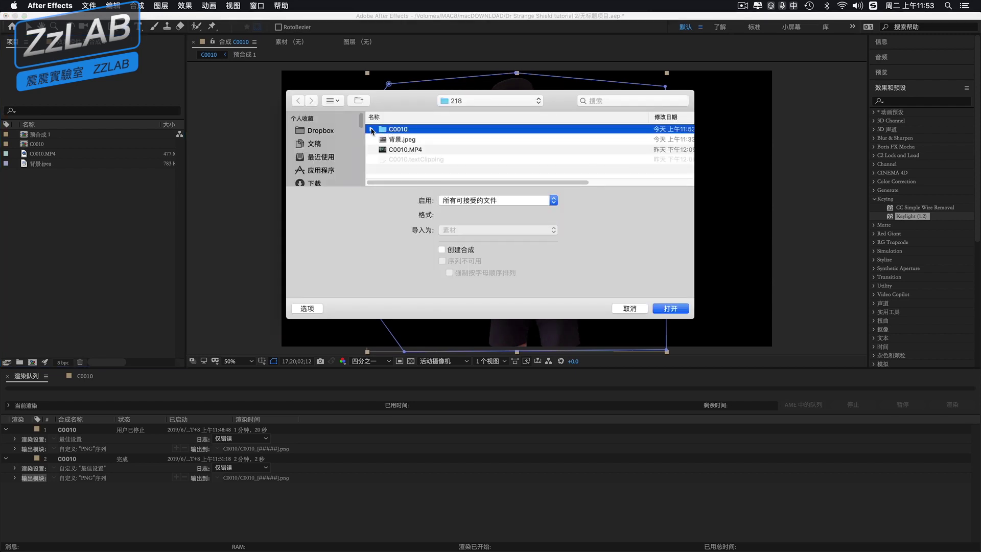
pyautogui.click(372, 129)
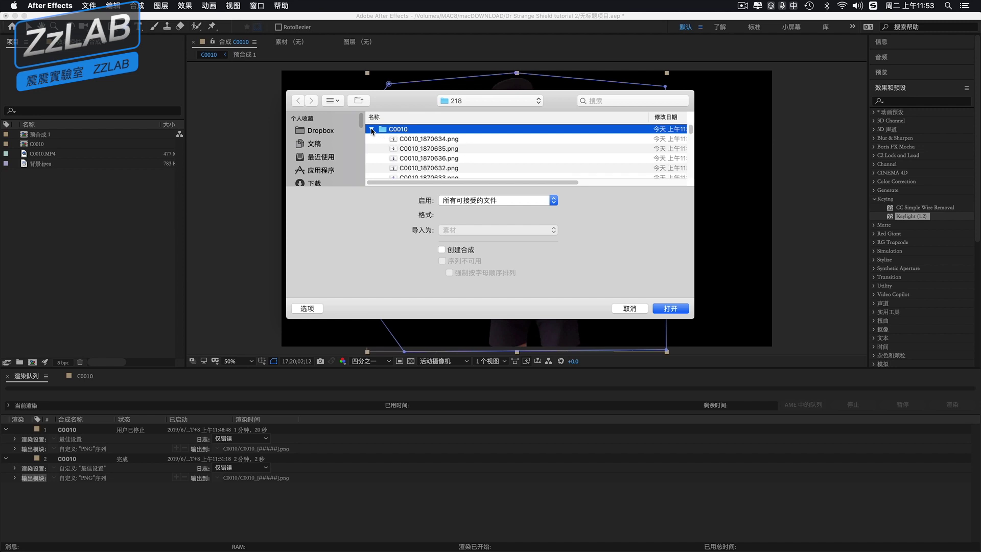
pyautogui.click(428, 139)
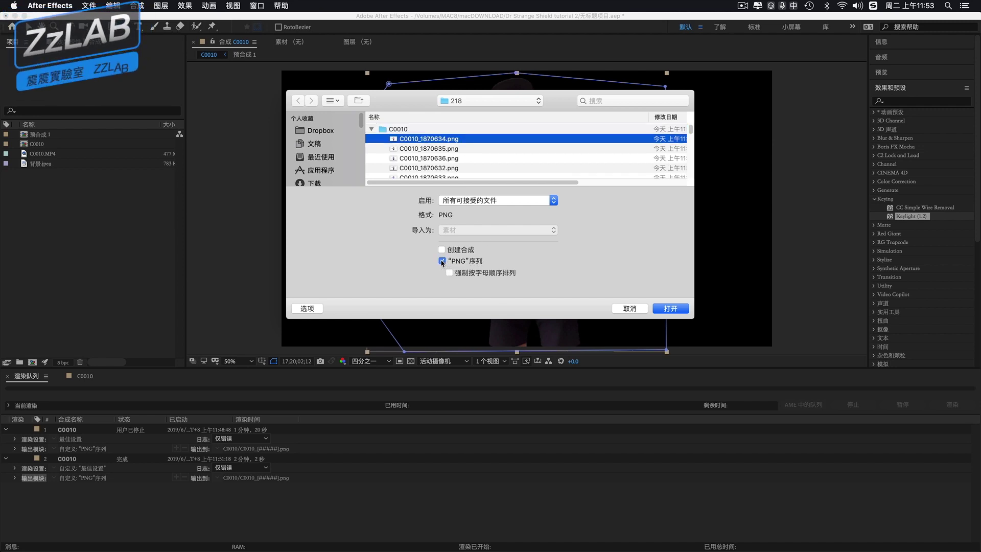
pyautogui.click(671, 309)
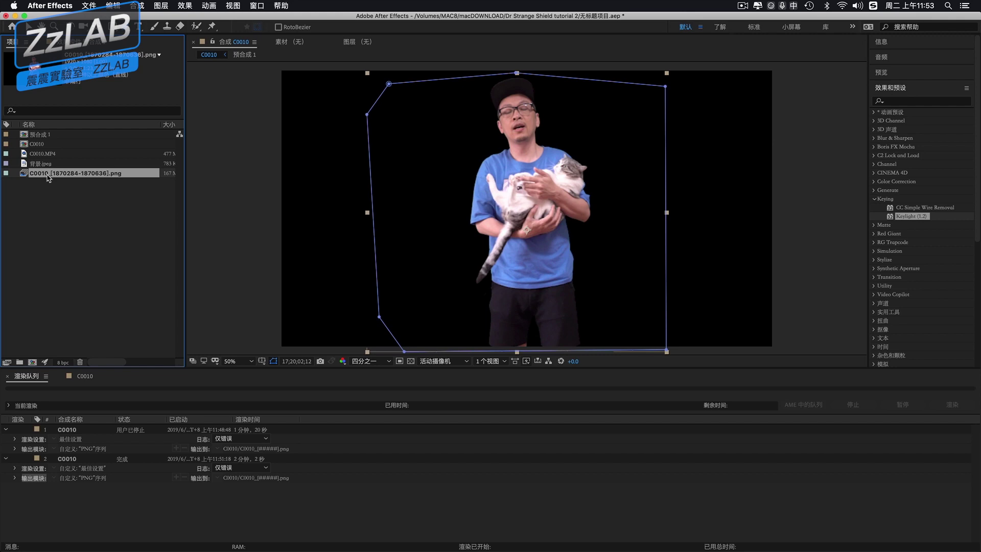
# Create a new 1920×1080, 30 fps composition named 合成 1
pyautogui.click(43, 245)
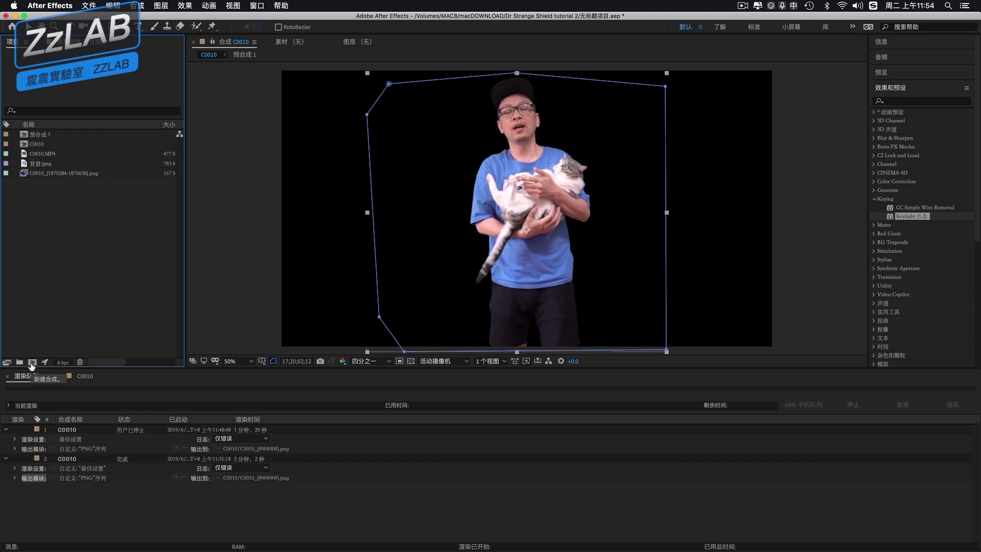
pyautogui.click(31, 362)
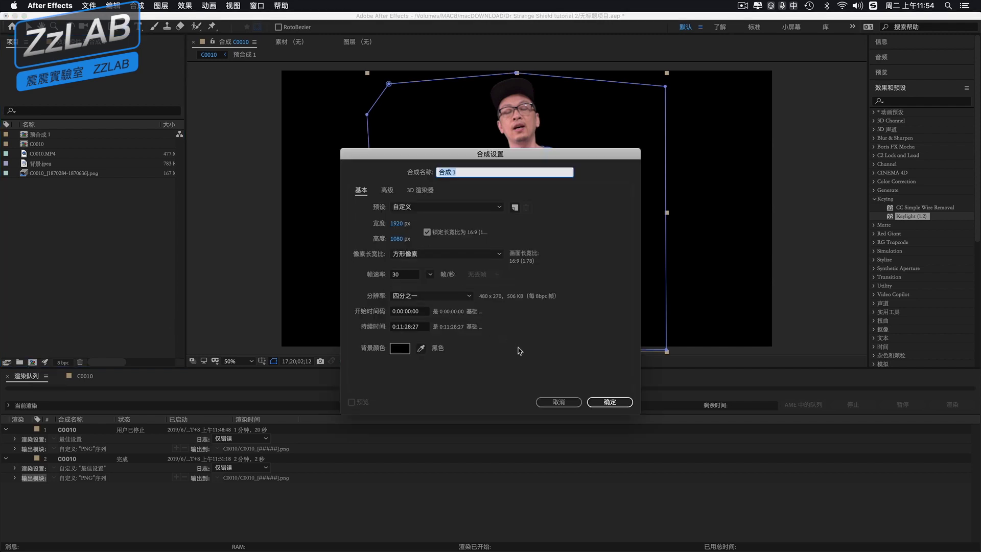
pyautogui.click(599, 401)
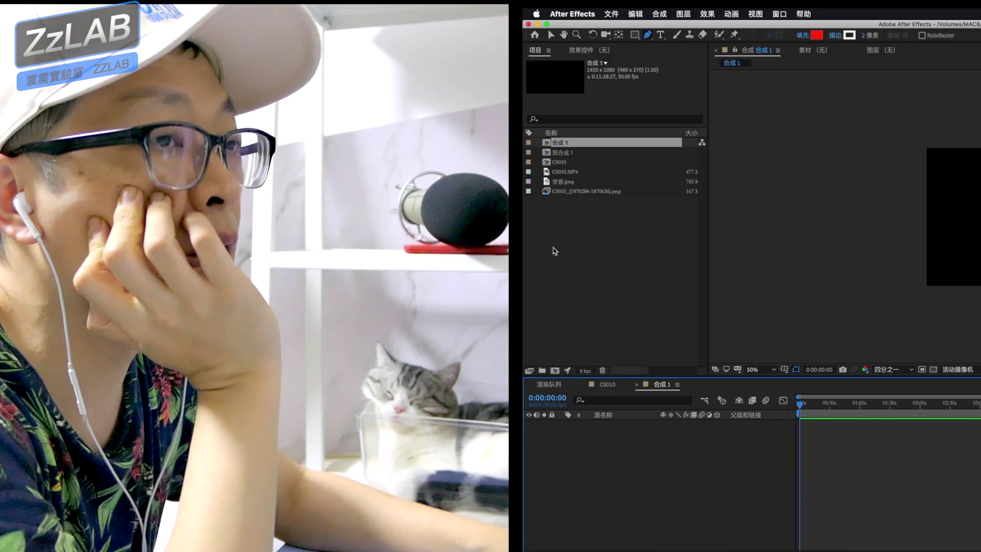
# Drag the imported PNG sequence into the 合成 1 timeline as a layer
pyautogui.click(568, 192)
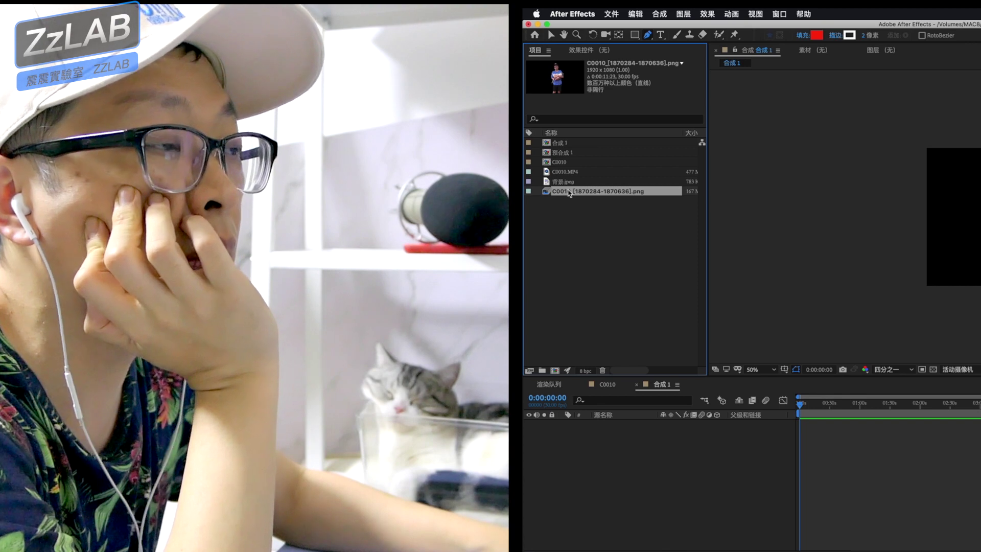
pyautogui.moveTo(569, 194); pyautogui.dragTo(604, 444)
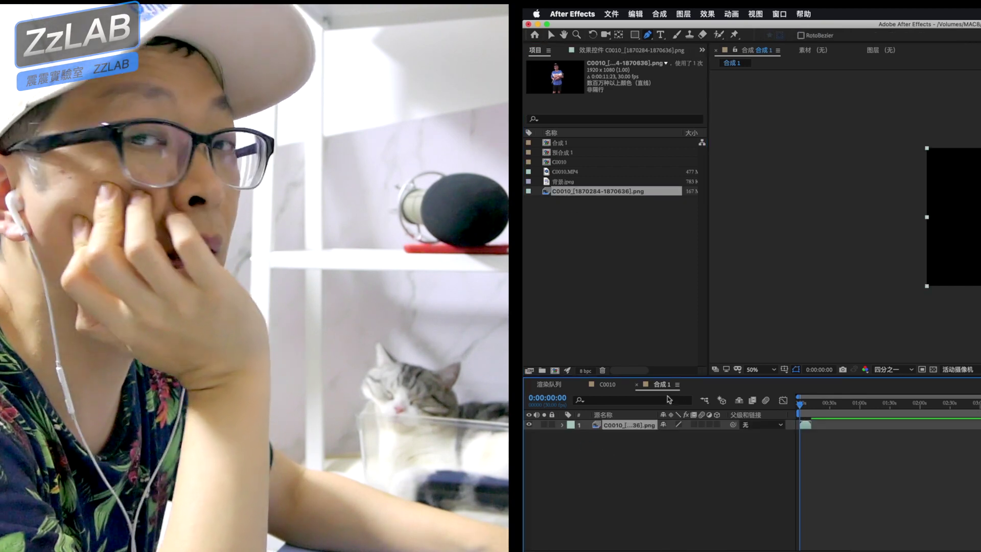
pyautogui.press('.')
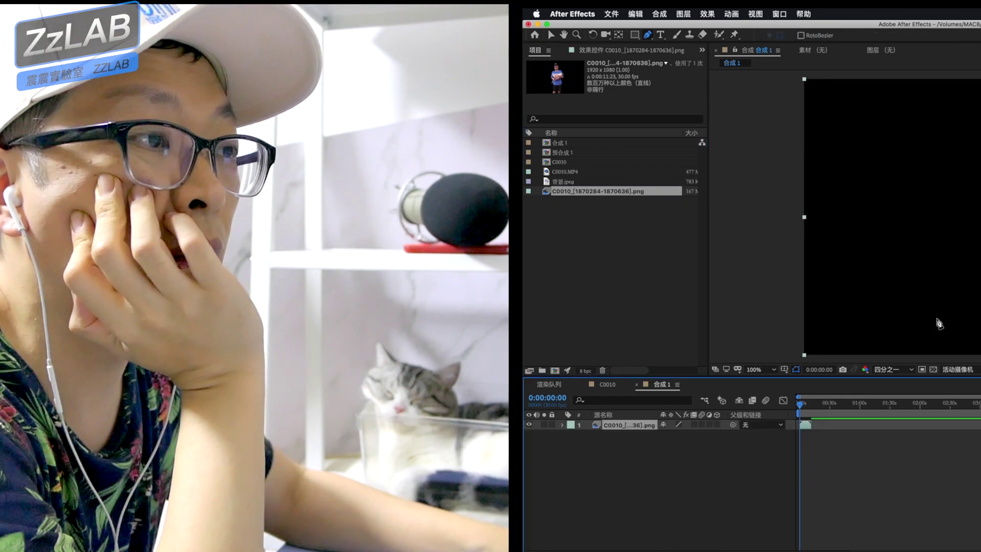
pyautogui.press(',')
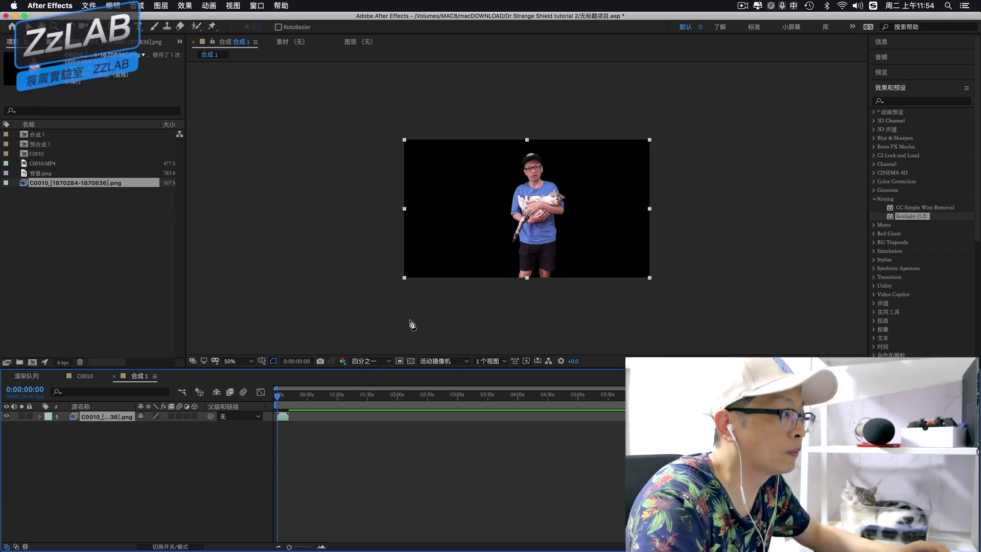
# Drag 背景.jpeg into the timeline beneath the keyed man-with-cat layer
pyautogui.press('.')
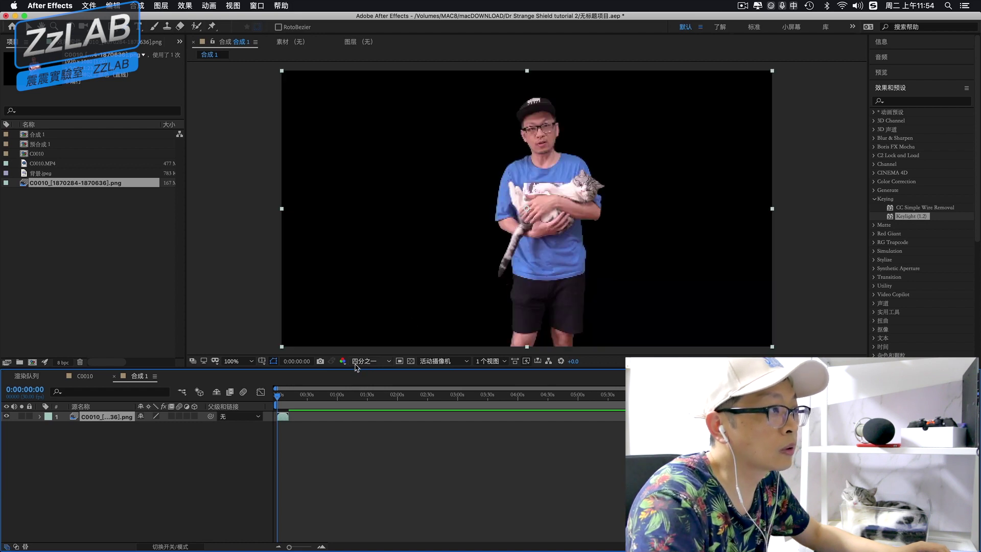
pyautogui.press(',')
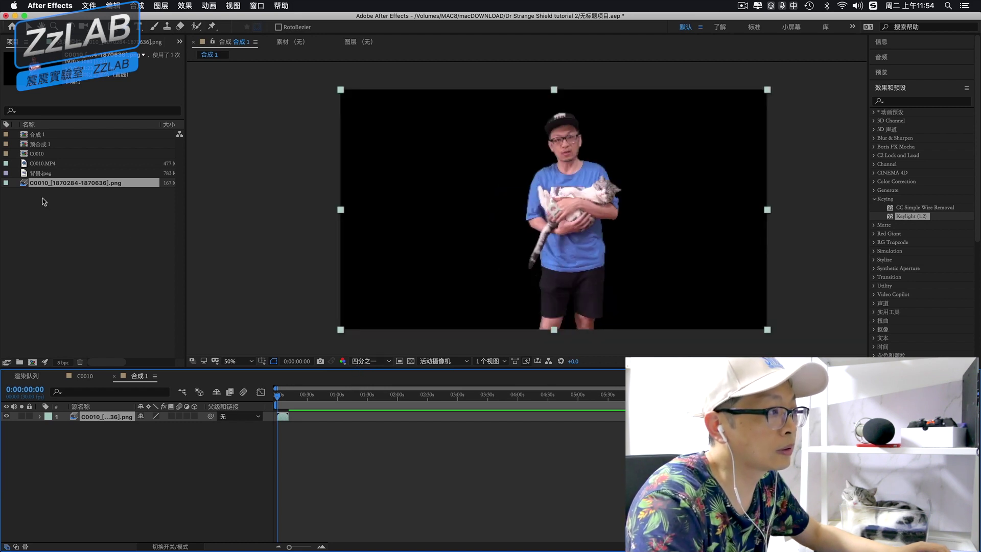
pyautogui.click(40, 174)
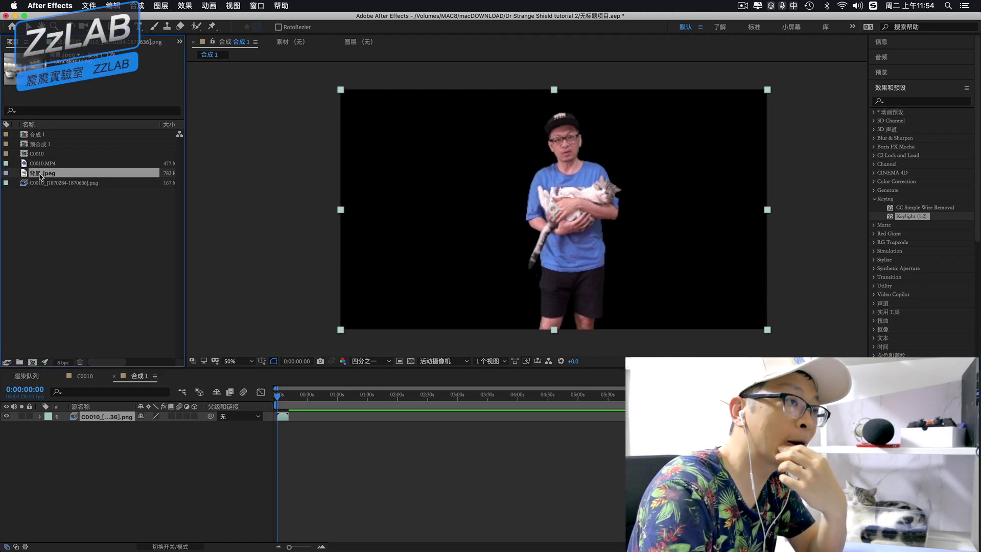
pyautogui.moveTo(40, 178); pyautogui.dragTo(74, 450)
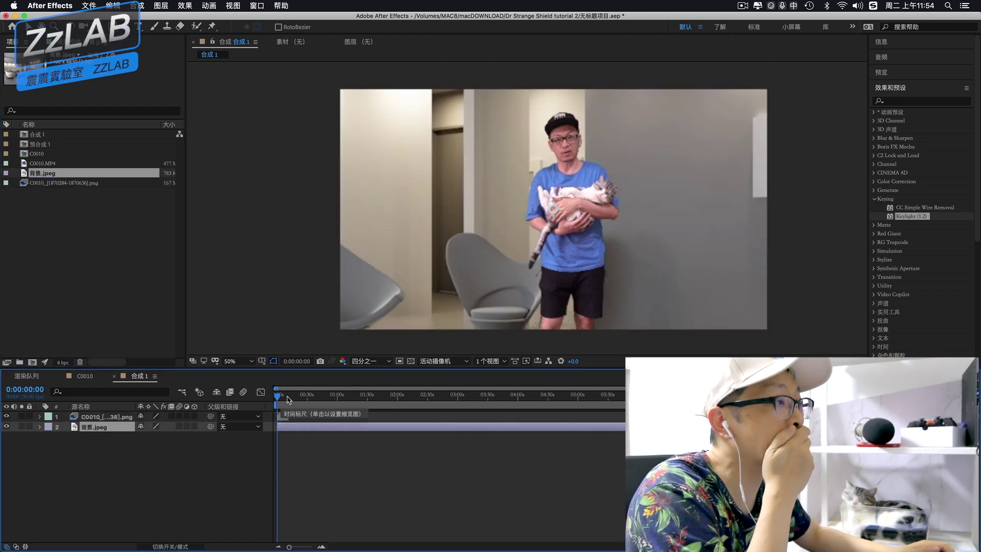
# Preview the composite briefly from the start of the composition
pyautogui.click(286, 398)
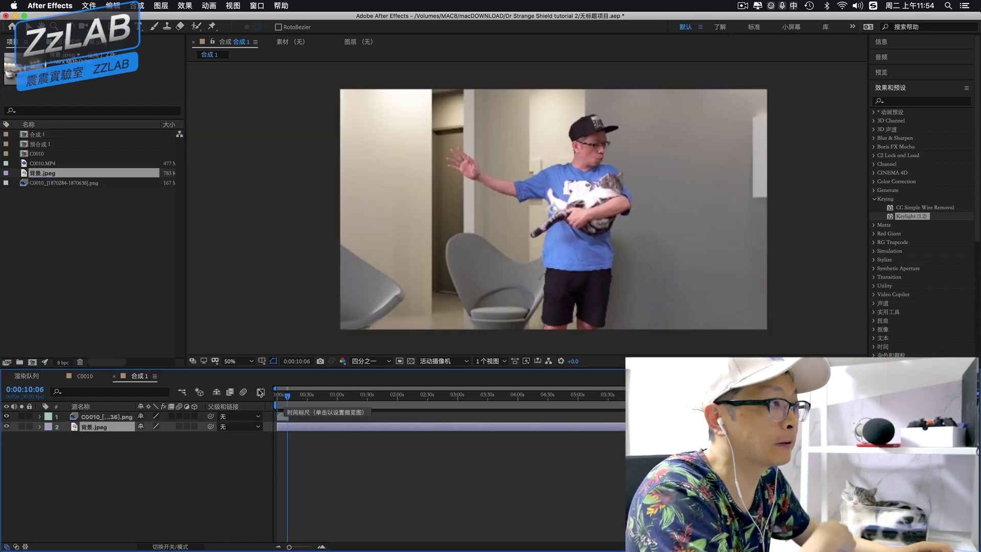
pyautogui.press('=')
pyautogui.press('=')
pyautogui.press('=')
pyautogui.click(278, 396)
pyautogui.press('space')
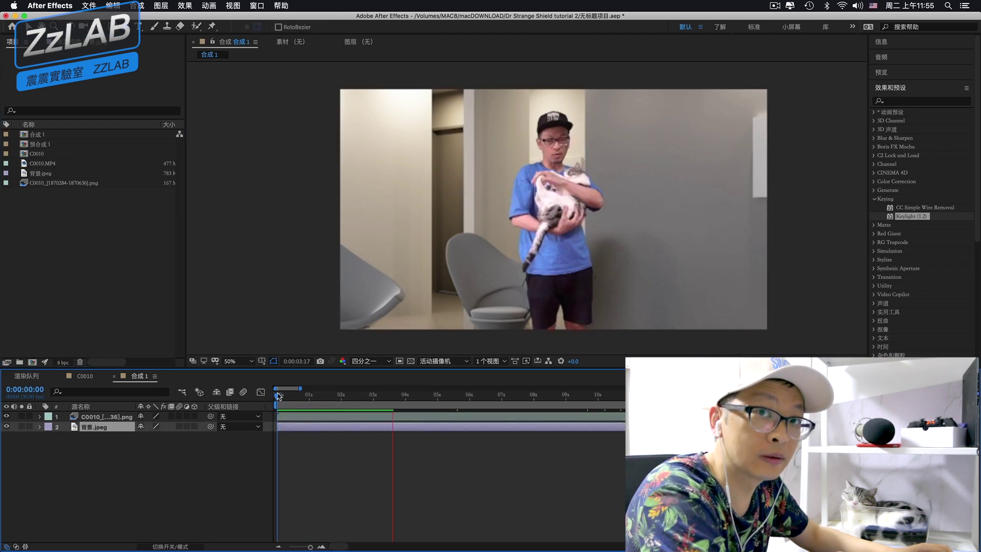
pyautogui.press('space')
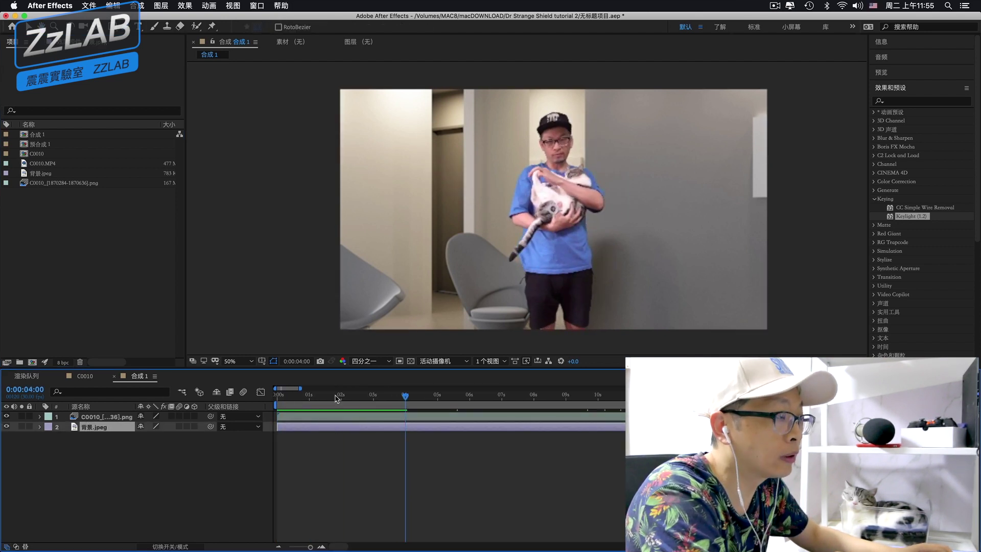
pyautogui.click(320, 396)
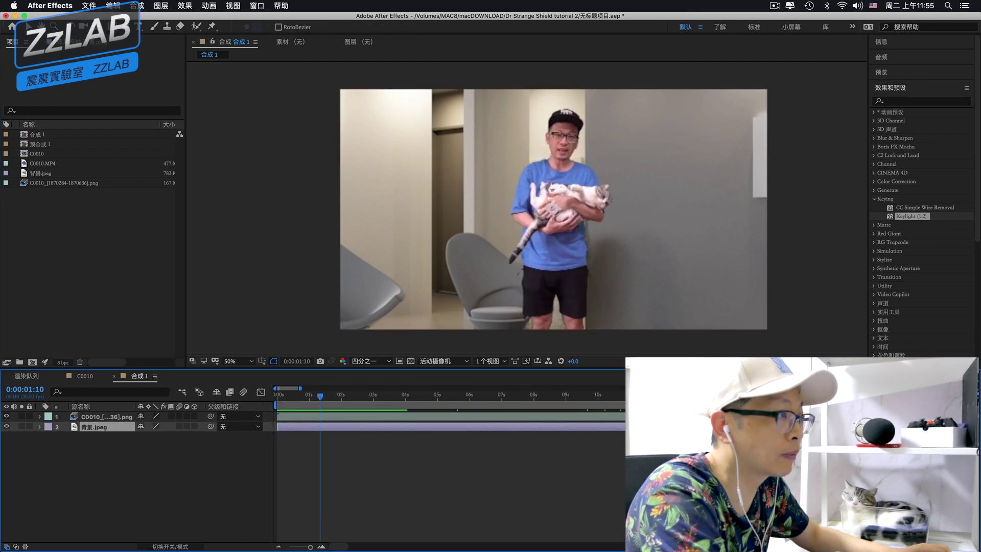
pyautogui.press('v')
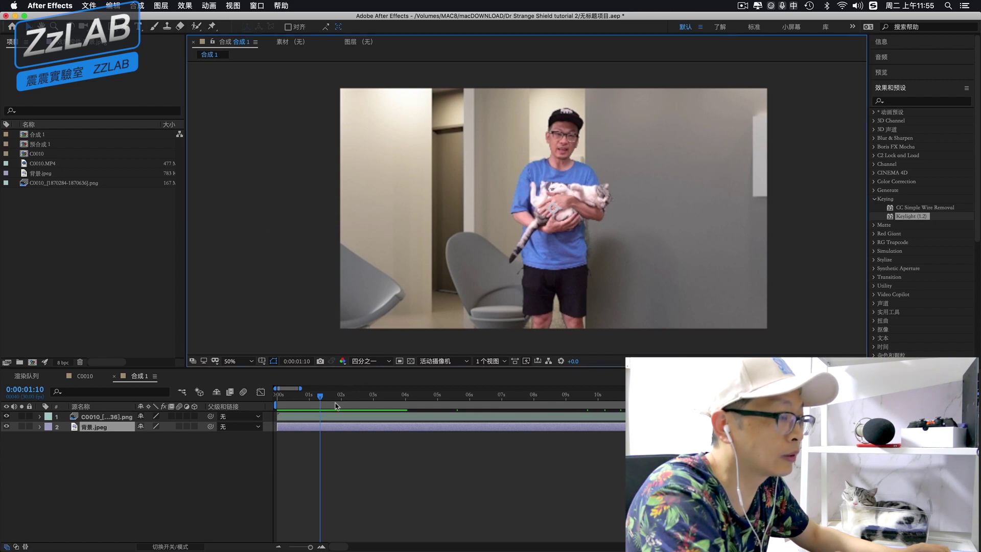
pyautogui.click(318, 430)
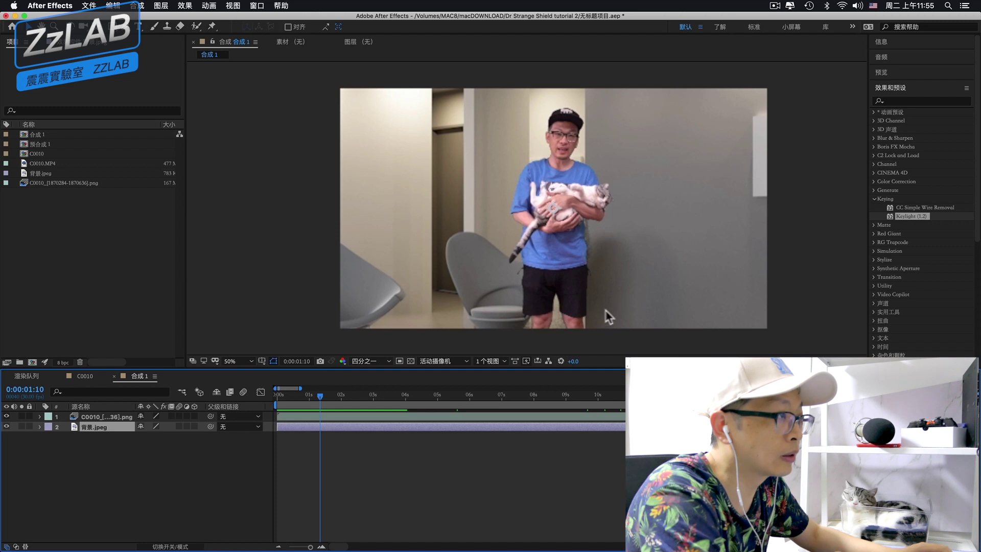
# Replay the composite preview and scrub to around eight to nine seconds
pyautogui.click(297, 397)
pyautogui.click(276, 399)
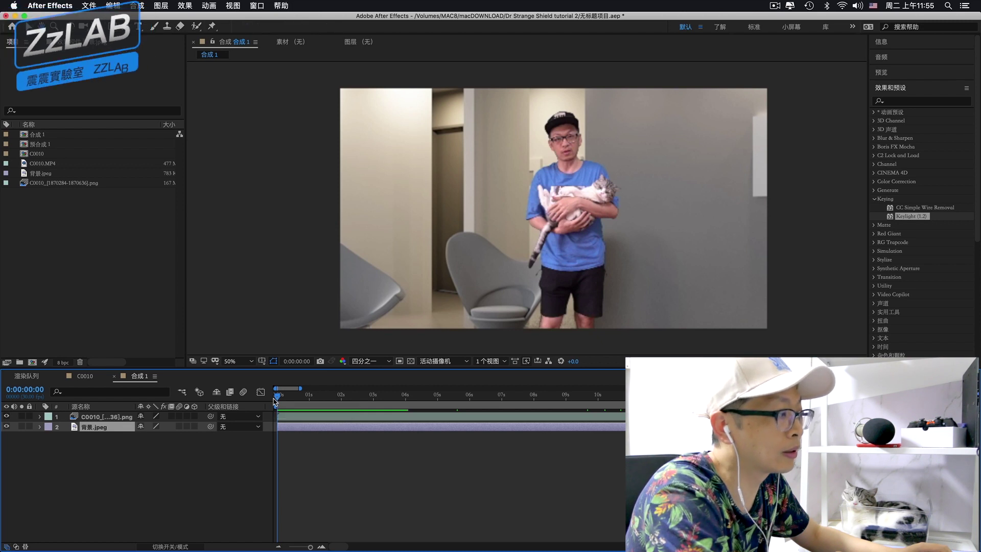
pyautogui.press('space')
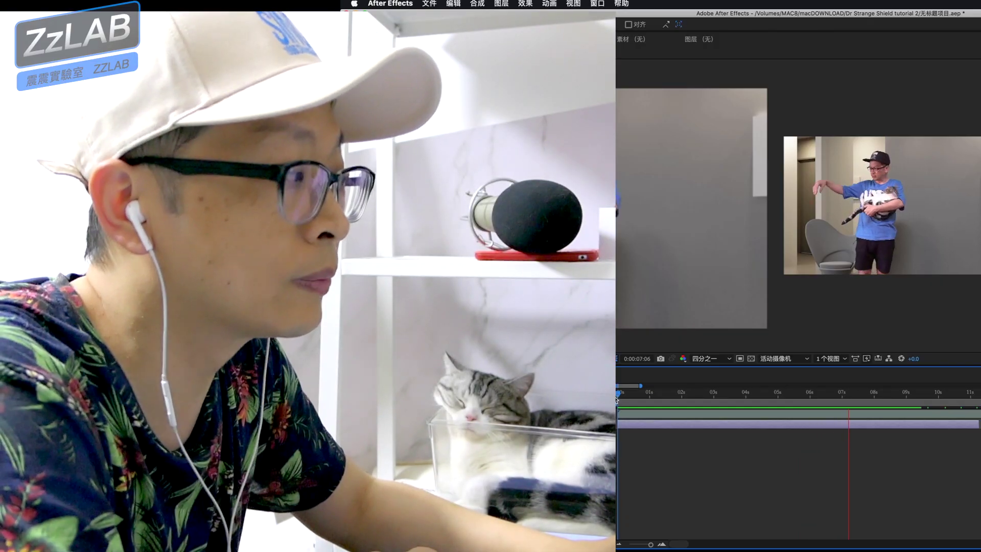
pyautogui.press('space')
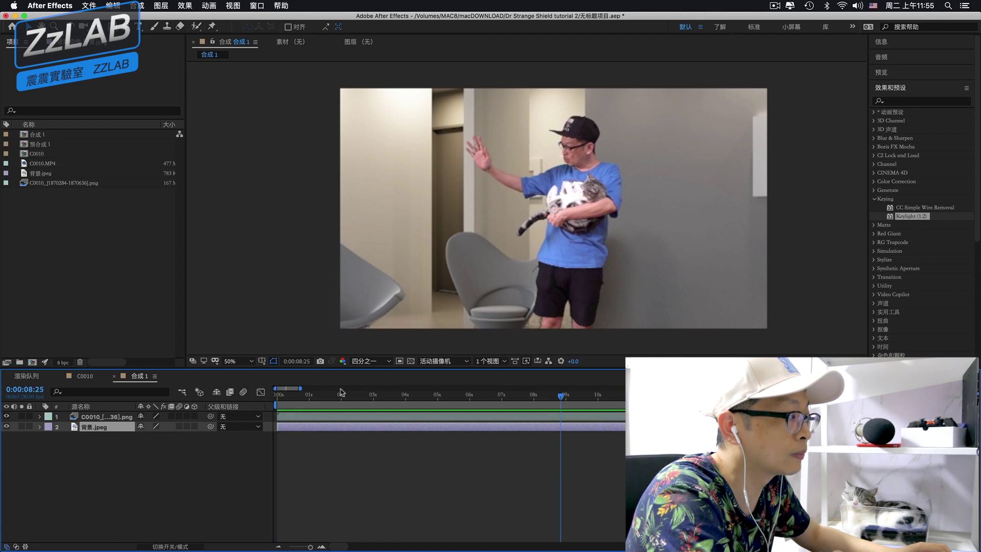
pyautogui.moveTo(563, 399); pyautogui.dragTo(499, 395)
pyautogui.press('space')
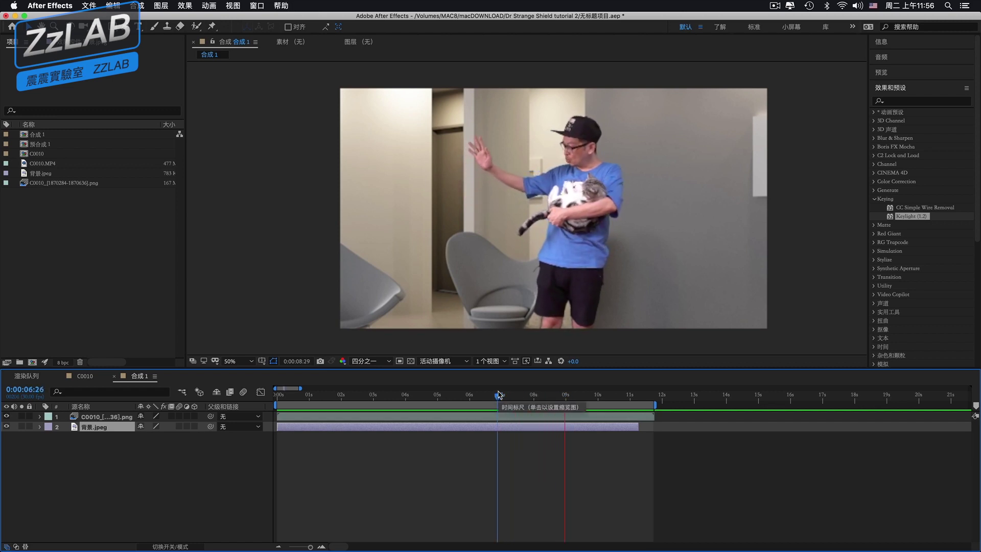
pyautogui.moveTo(574, 398); pyautogui.dragTo(538, 396)
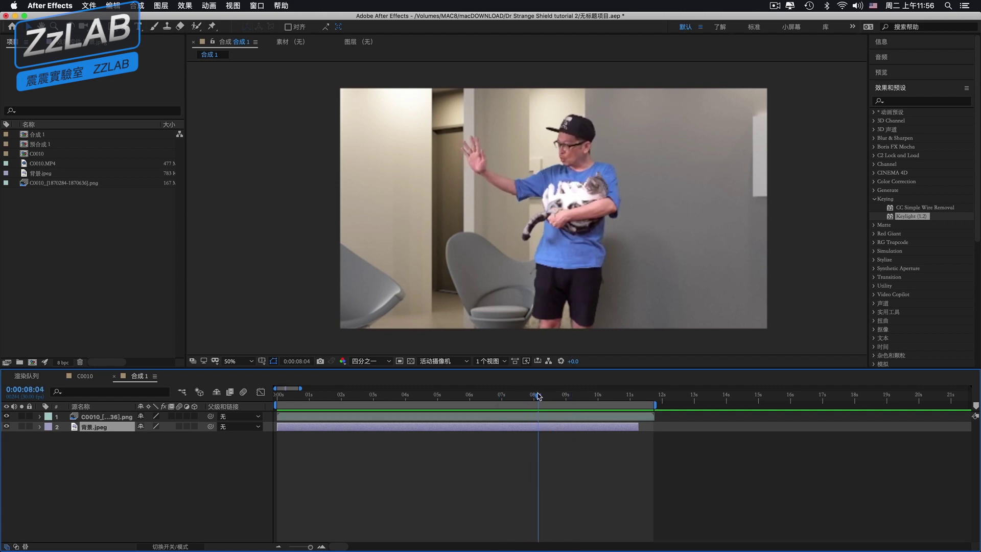
# Duplicate the keyed layer and add a red 1920×1080 solid, 红色 纯色 1, on top
pyautogui.click(537, 419)
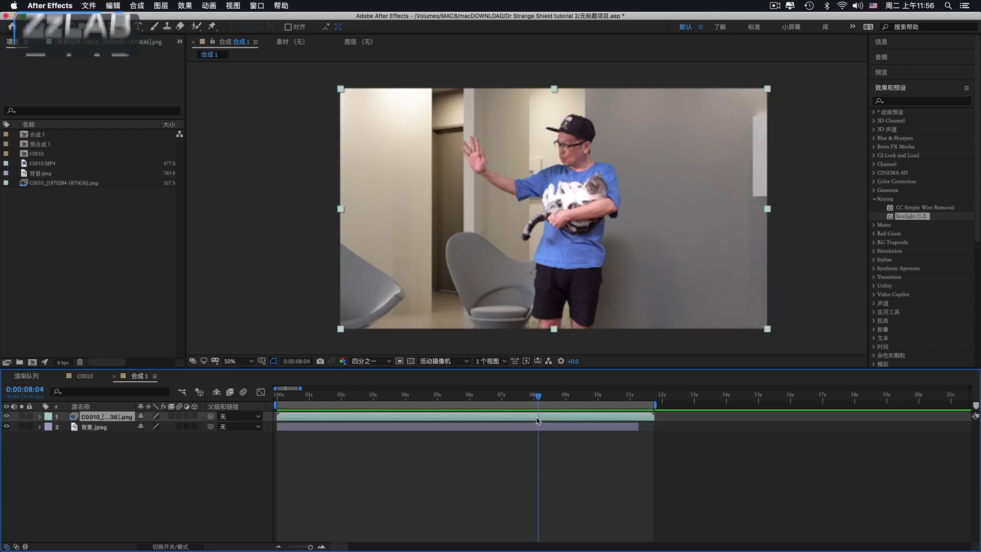
pyautogui.press('super+d')
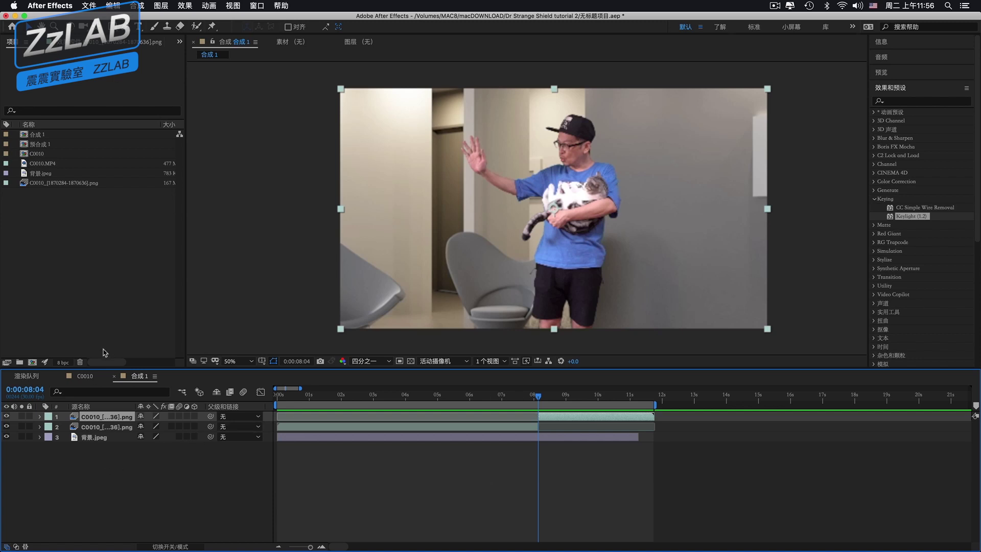
pyautogui.rightClick(114, 466)
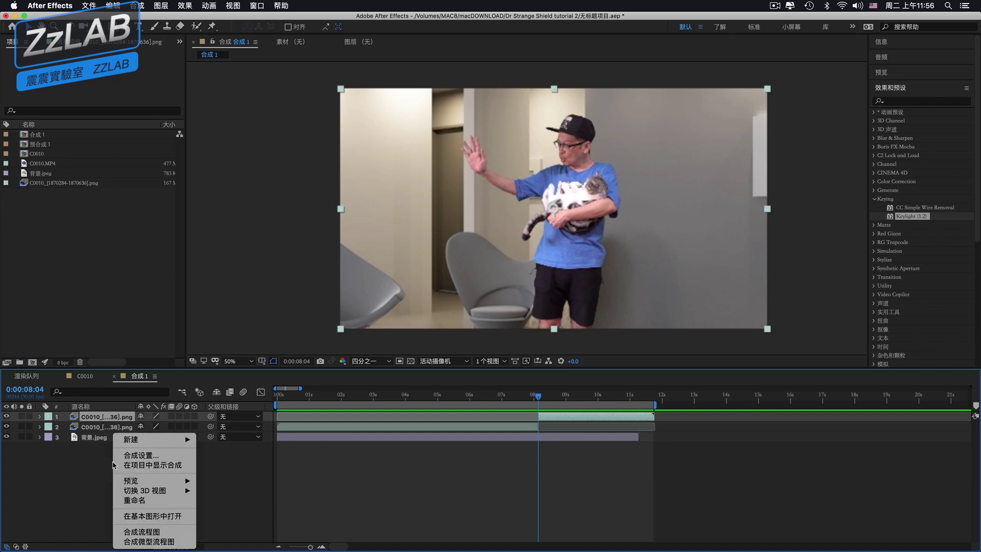
pyautogui.moveTo(137, 448)
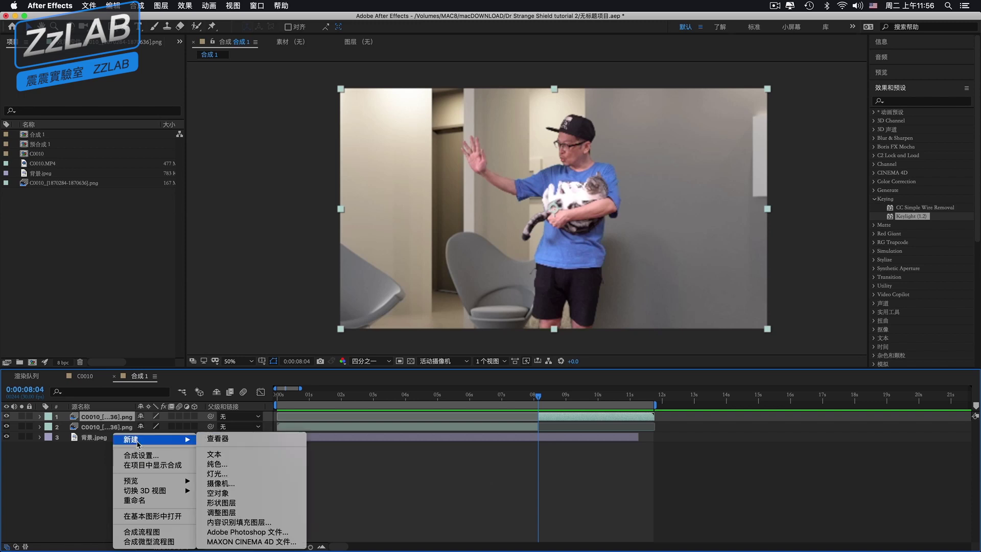
pyautogui.click(235, 468)
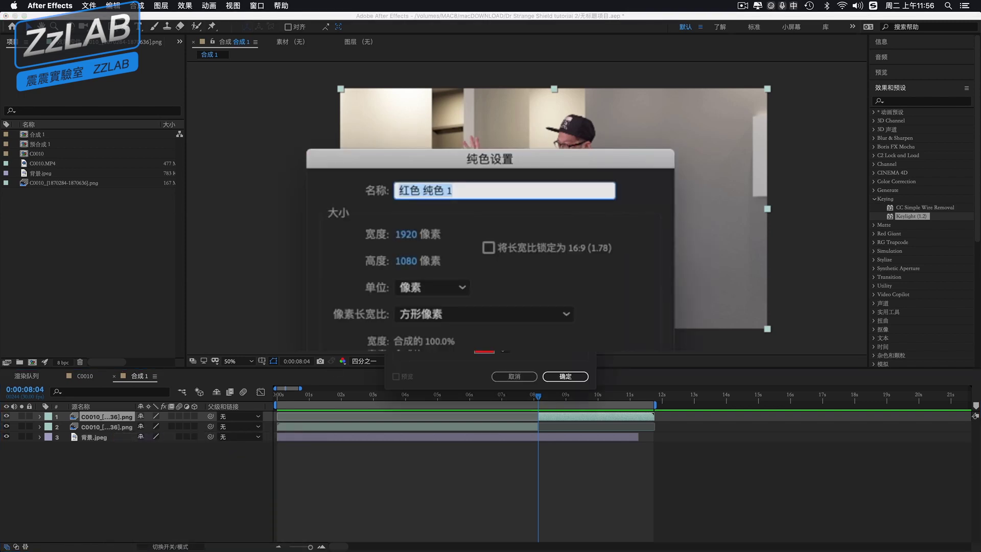
pyautogui.click(546, 376)
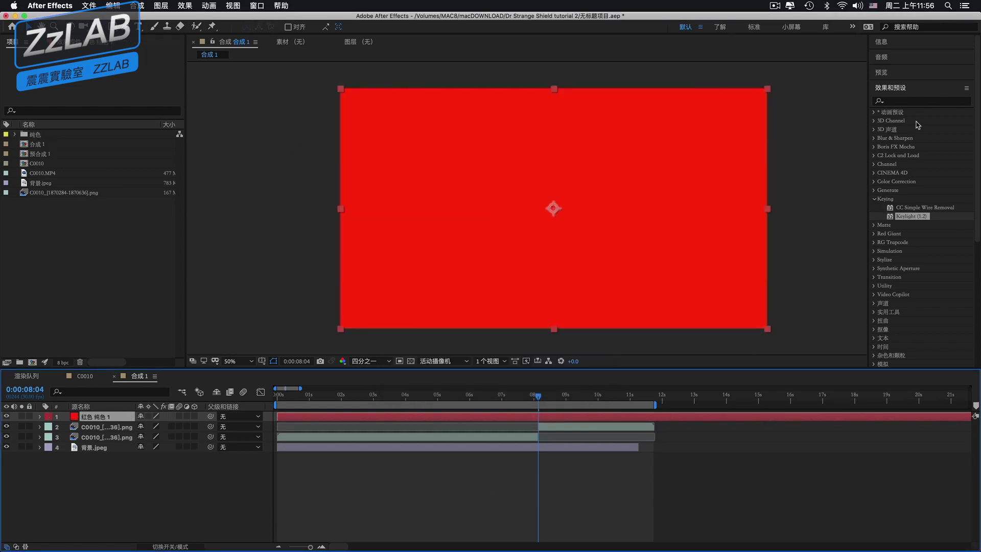
# Drag Particular from the RG Trapcode category onto the red solid in the viewer
pyautogui.click(909, 102)
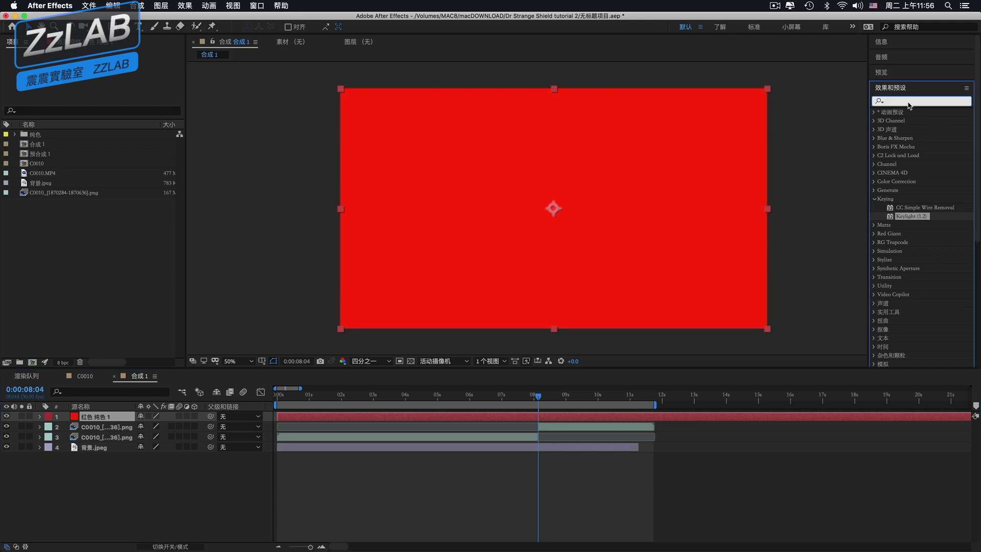
pyautogui.click(874, 199)
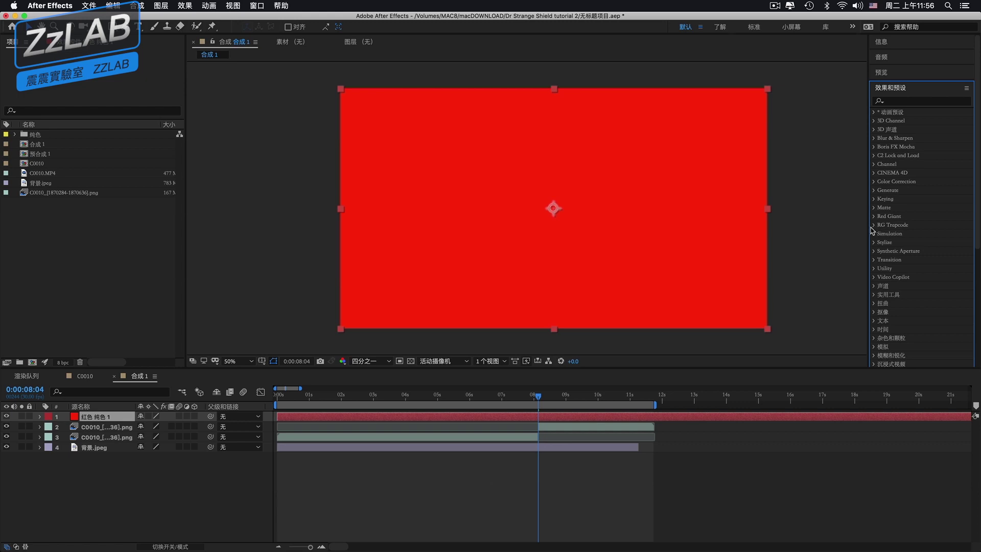
pyautogui.click(875, 225)
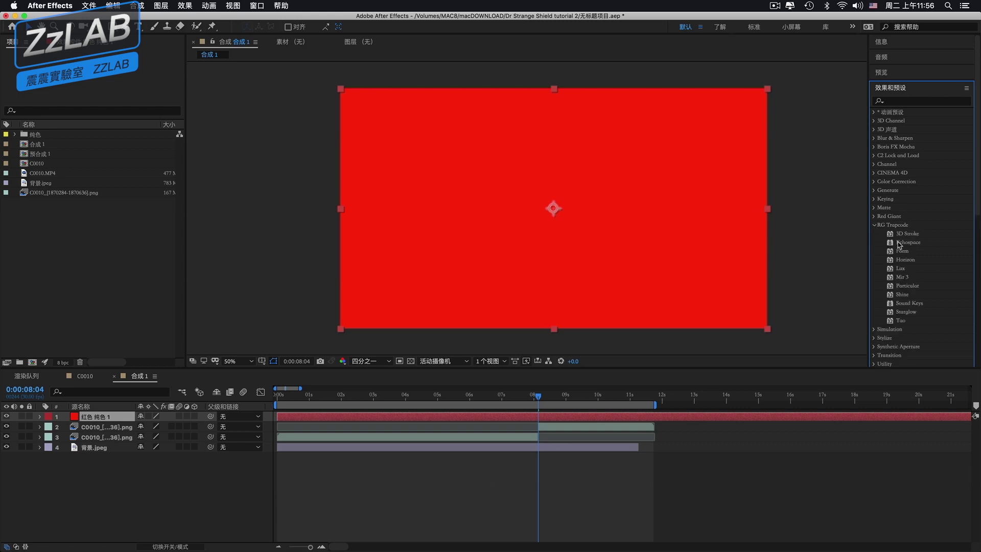
pyautogui.scroll(-4, 907, 233)
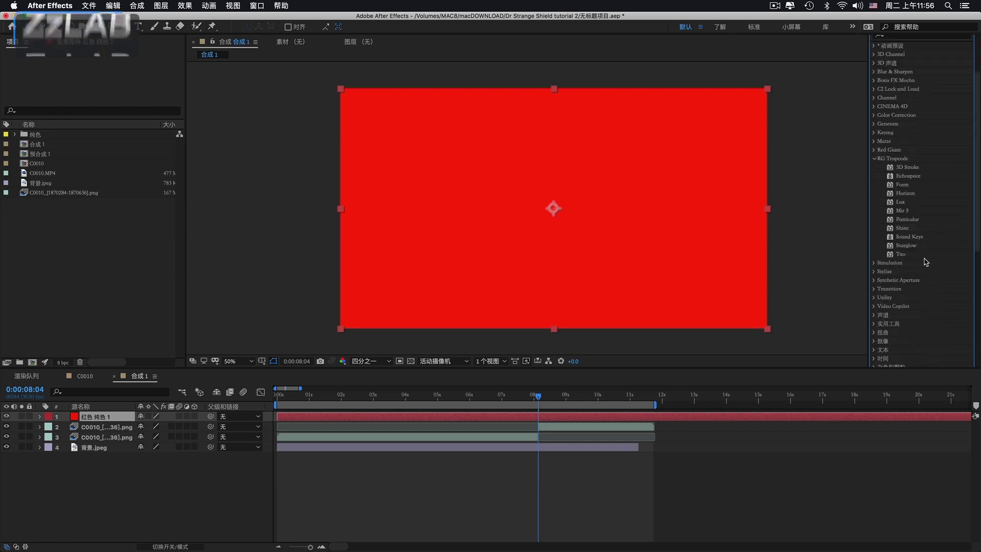
pyautogui.click(908, 219)
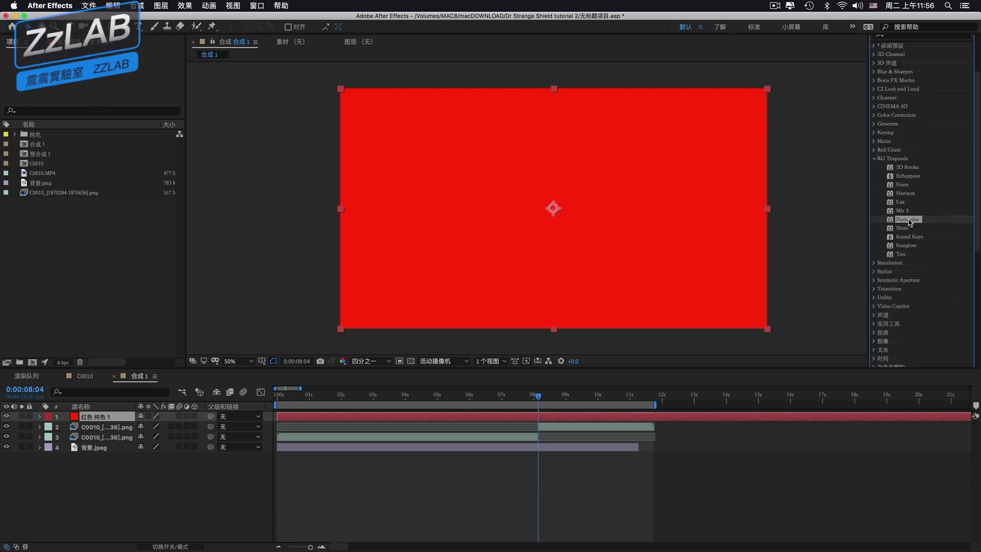
pyautogui.moveTo(908, 220); pyautogui.dragTo(645, 247)
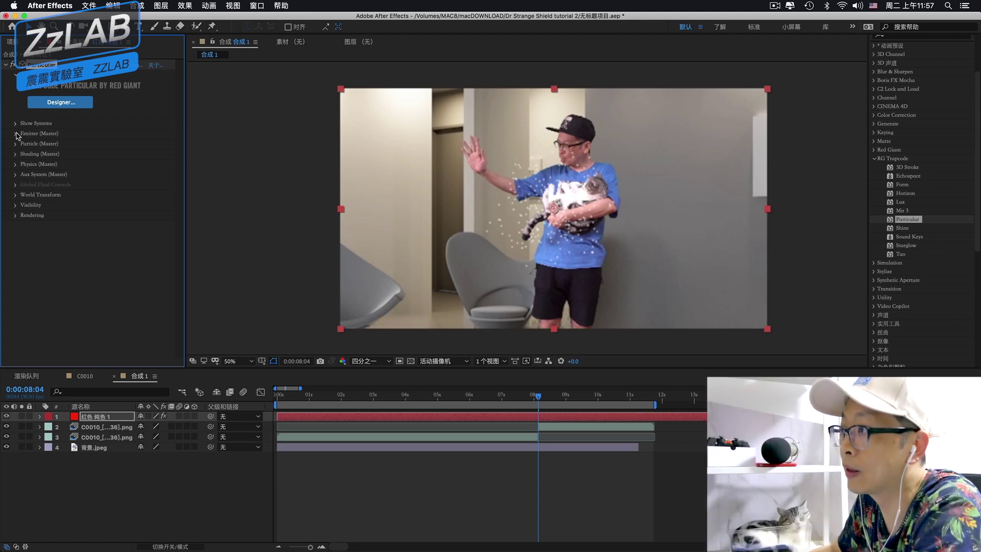
# Set Particular's emitter to 100000 particles per second
pyautogui.click(17, 134)
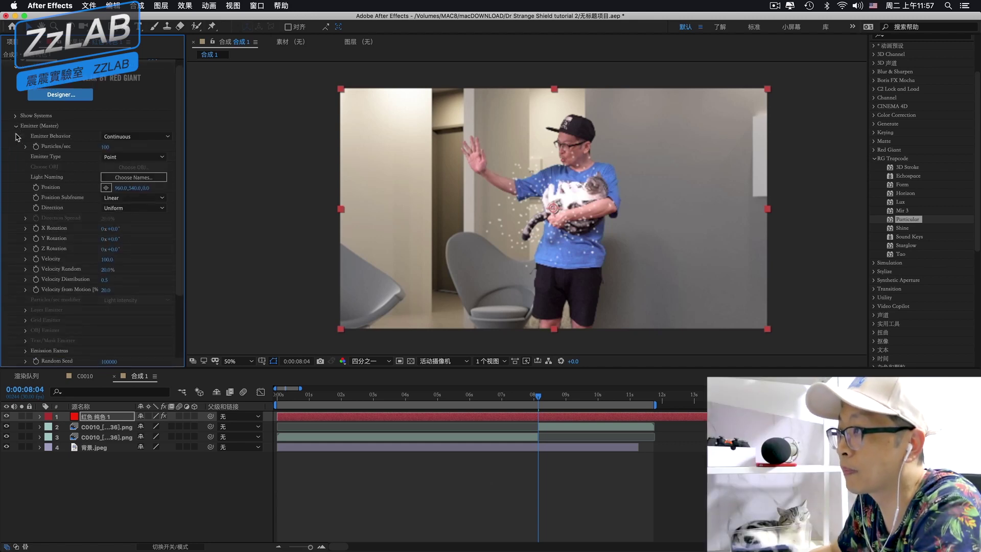
pyautogui.click(119, 149)
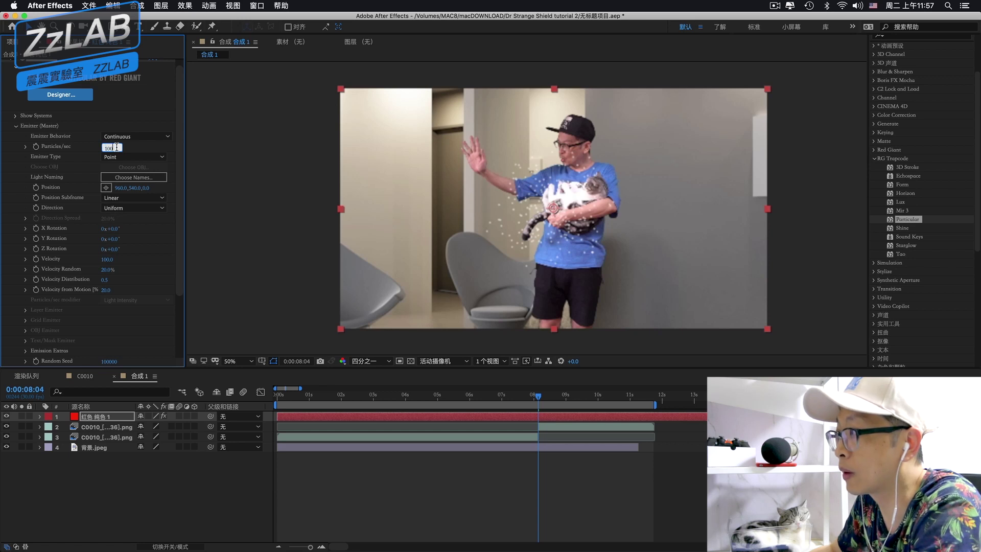
pyautogui.write('1')
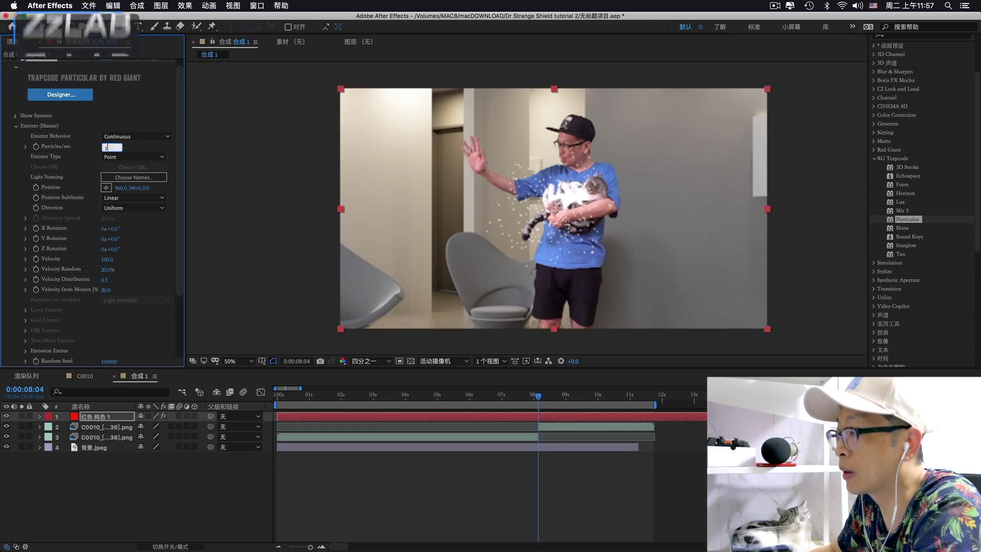
pyautogui.write('00000')
pyautogui.press('Return')
pyautogui.scroll(-1, 129, 137)
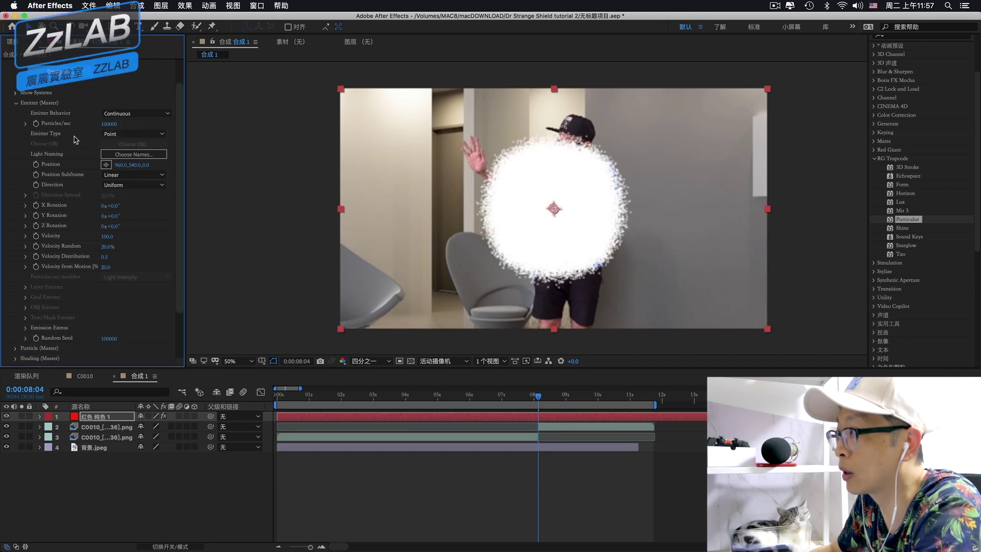
# Change Particular's Emitter Type to Layer
pyautogui.click(128, 135)
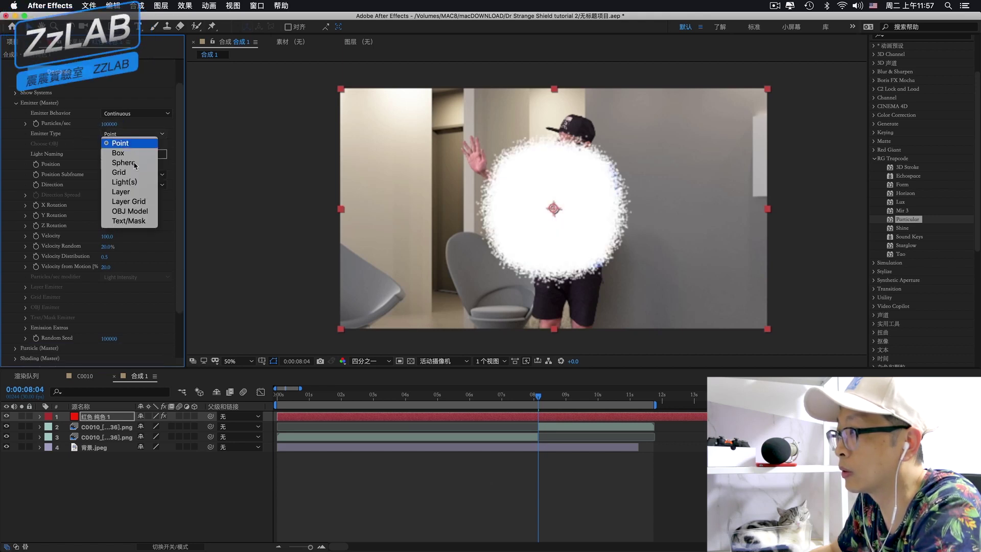
pyautogui.click(138, 193)
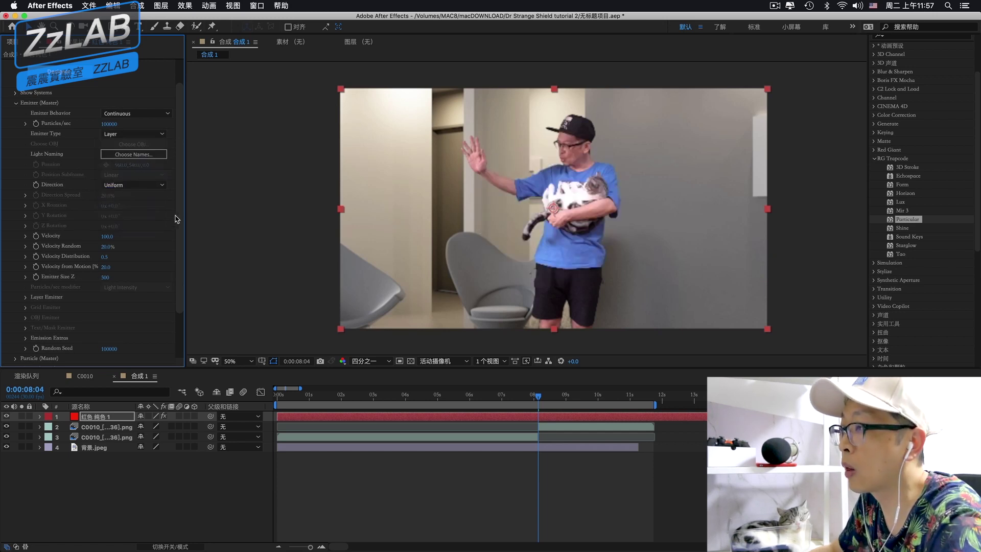
pyautogui.scroll(-3, 140, 268)
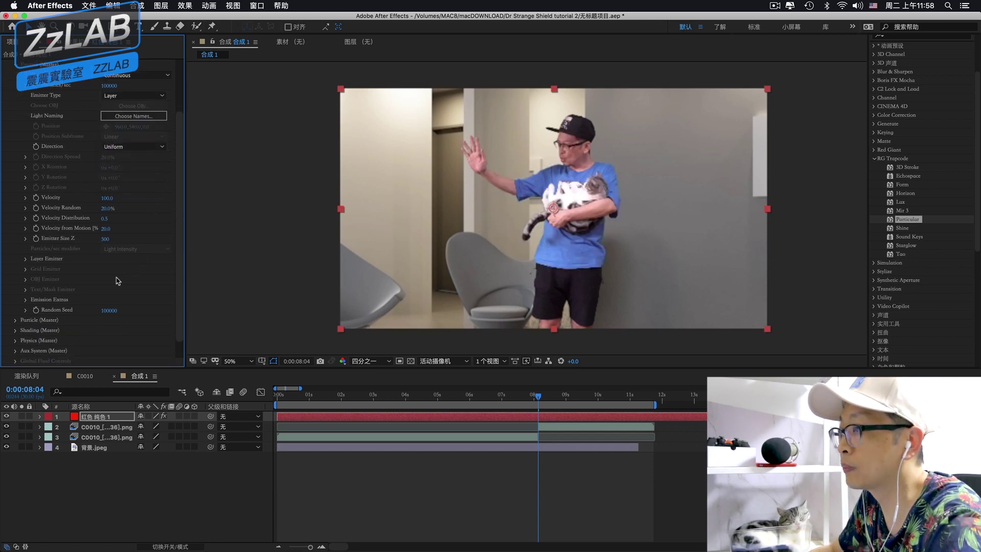
# Make the C0010 layer 3D and choose it (layer 3) as the Layer Emitter source
pyautogui.click(16, 320)
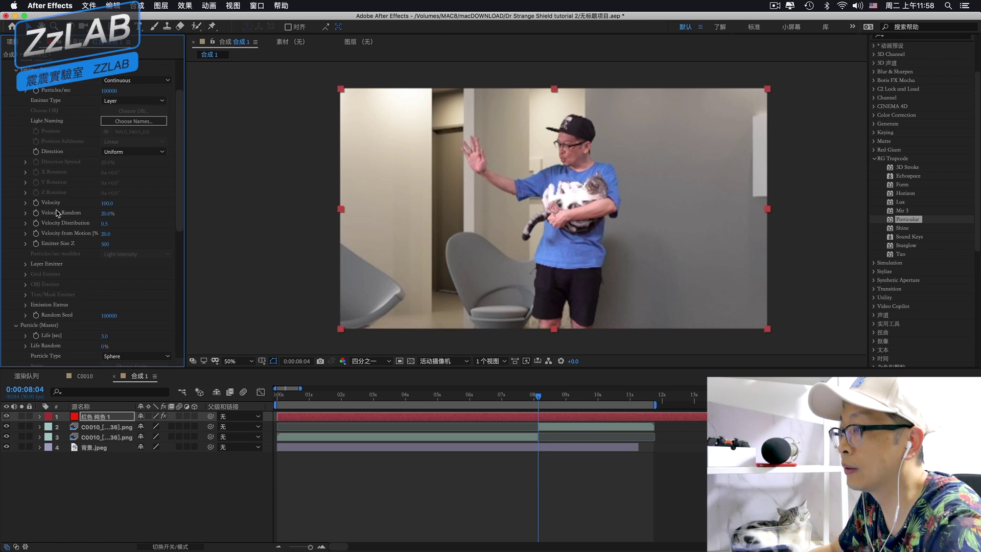
pyautogui.click(26, 264)
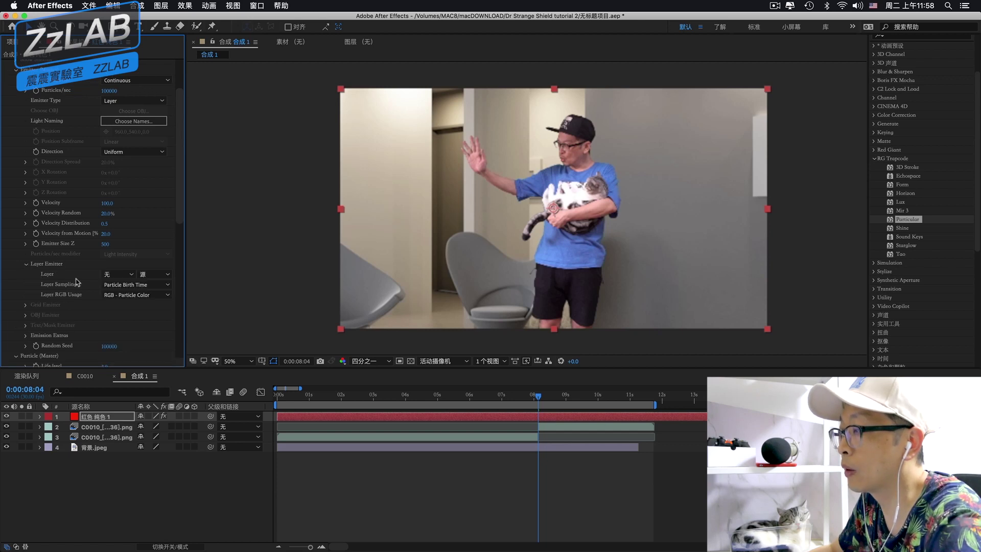
pyautogui.click(132, 277)
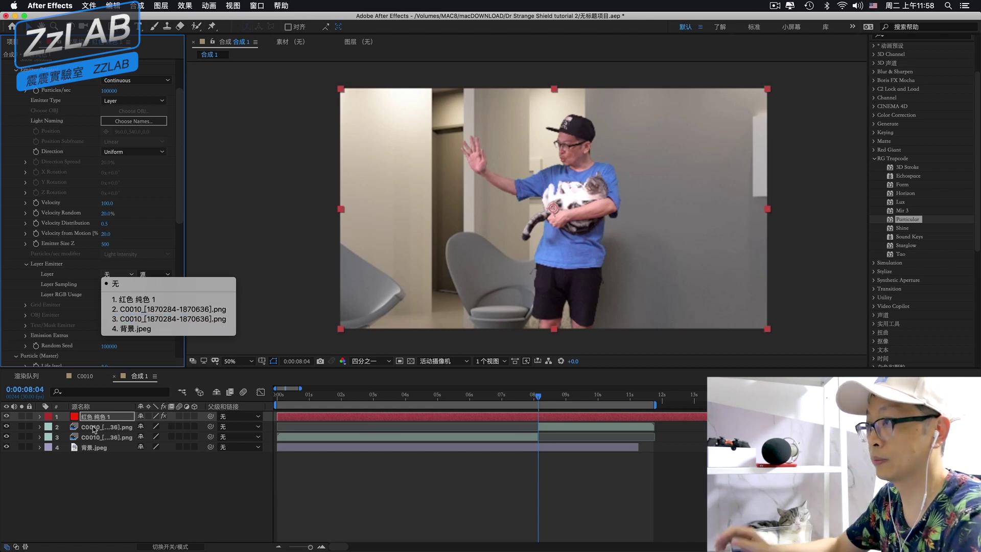
pyautogui.click(143, 311)
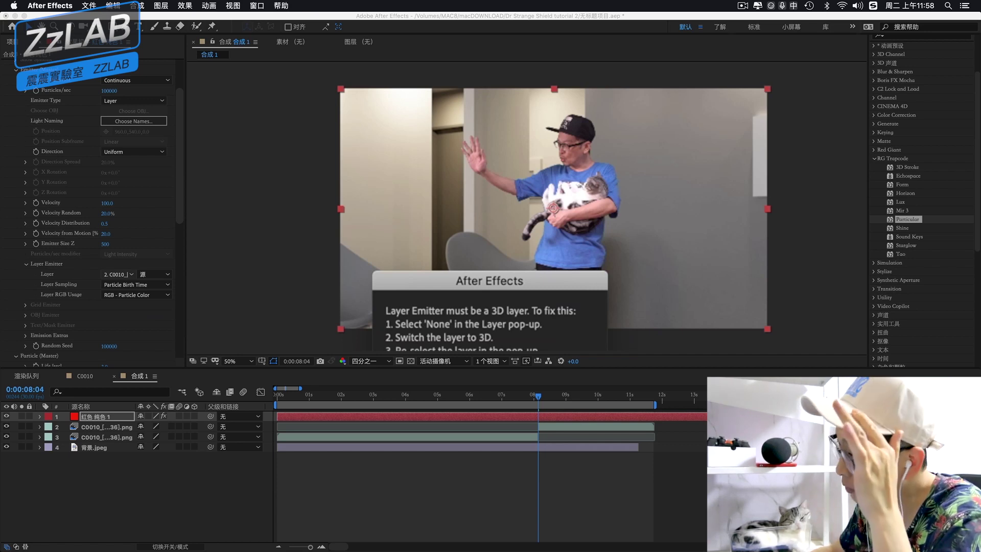
pyautogui.press('Return')
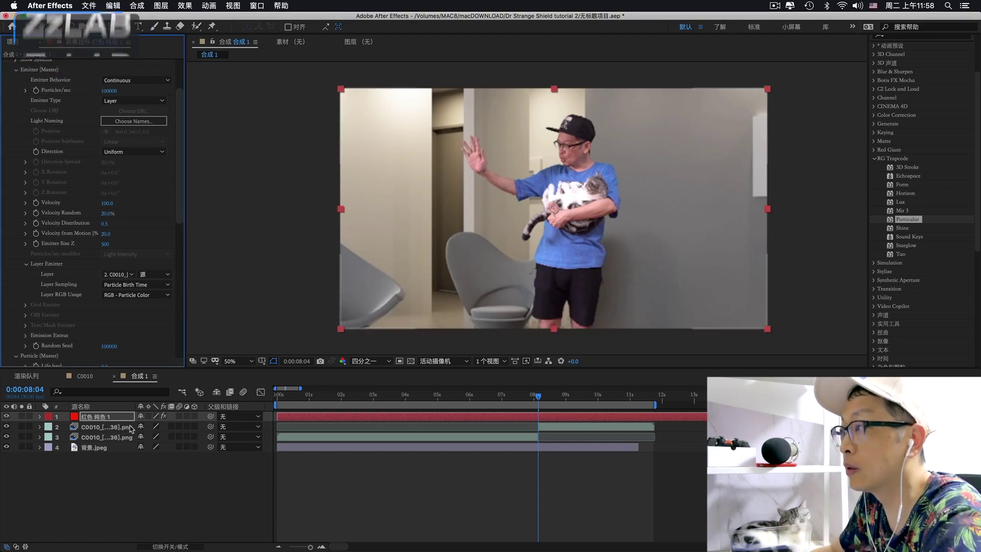
pyautogui.click(194, 427)
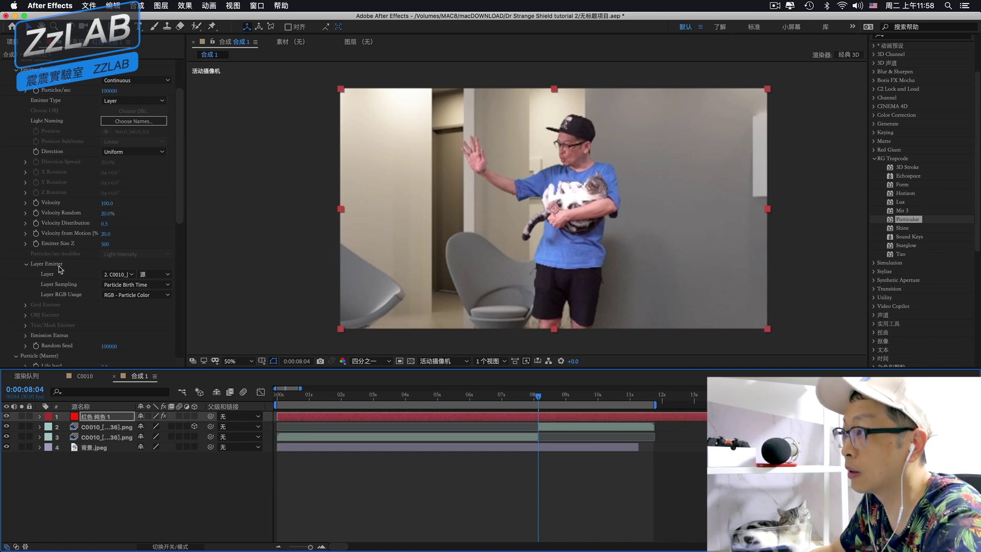
pyautogui.click(118, 274)
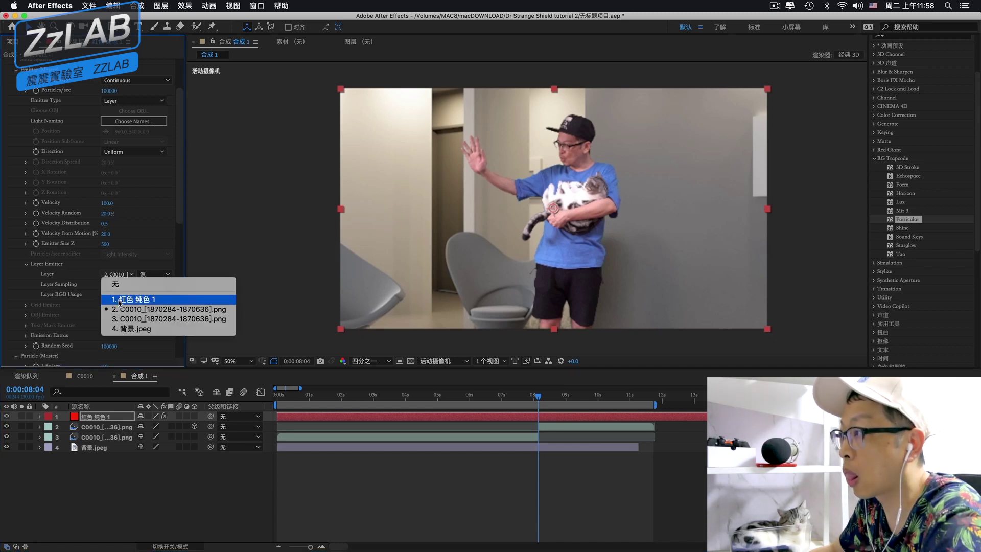
pyautogui.click(120, 301)
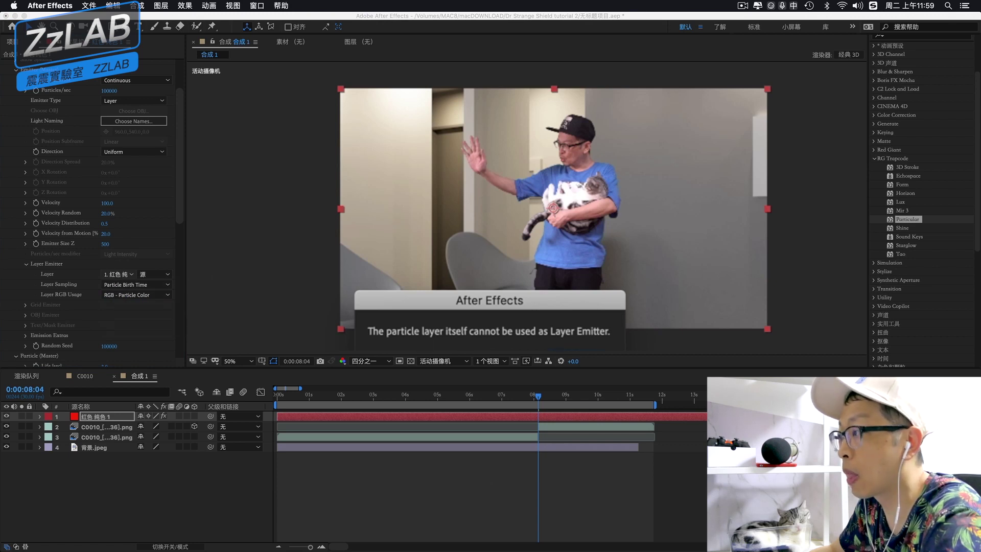
pyautogui.click(126, 274)
pyautogui.click(130, 311)
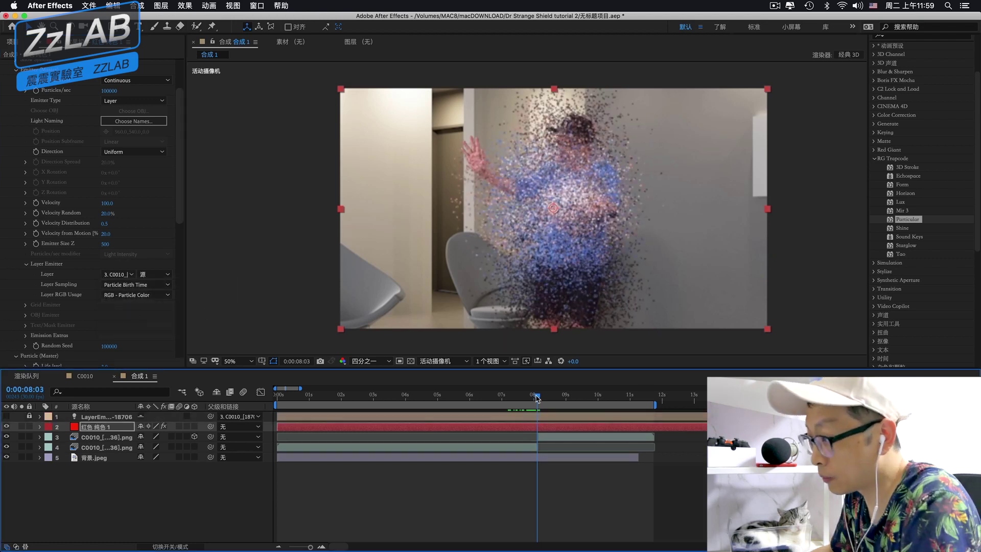
# Move the red particle solid's start to about 8 seconds
pyautogui.press('pageup')
pyautogui.click(324, 430)
pyautogui.moveTo(323, 431); pyautogui.dragTo(557, 428)
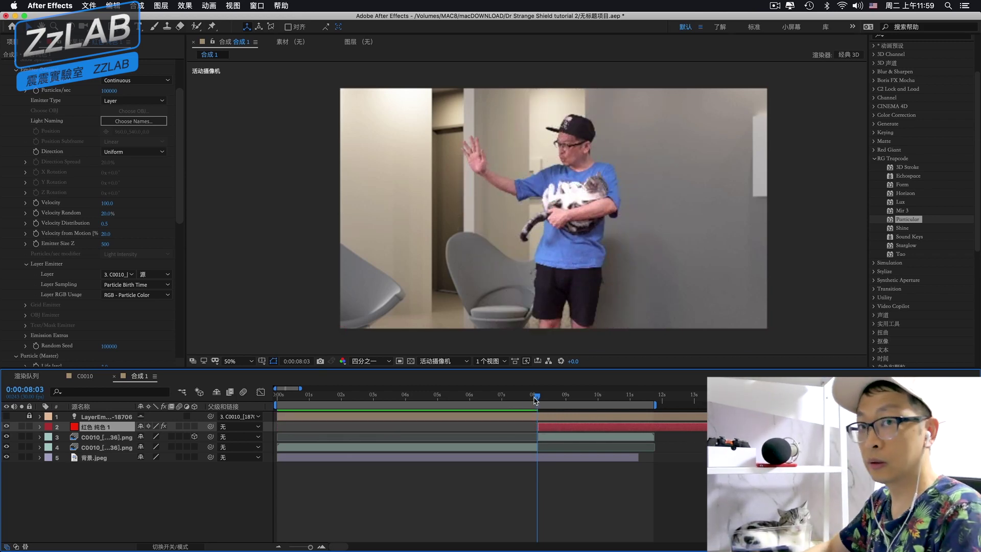
# Extend the 背景.jpeg background layer to the end of the composition
pyautogui.moveTo(537, 396); pyautogui.dragTo(283, 396)
pyautogui.click(637, 460)
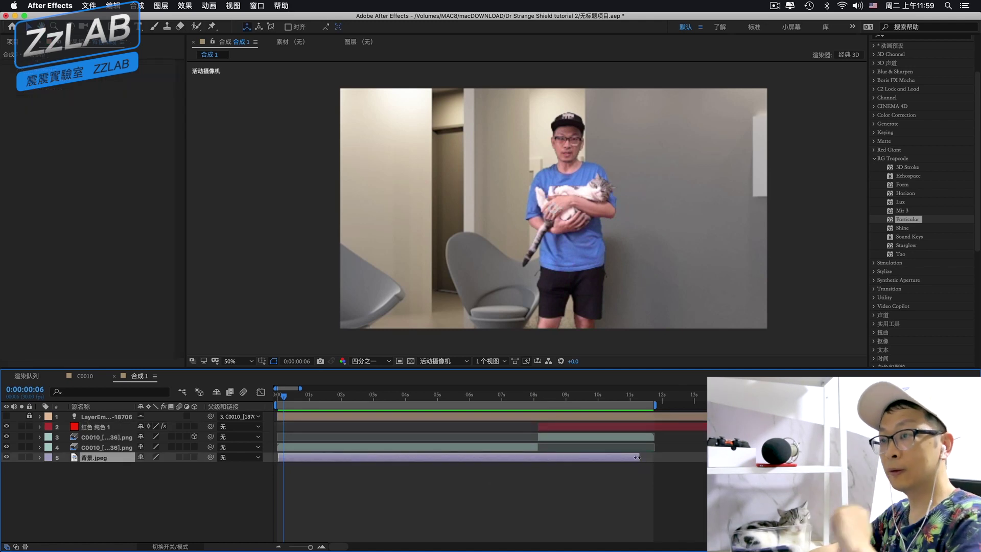
pyautogui.moveTo(638, 459); pyautogui.dragTo(654, 458)
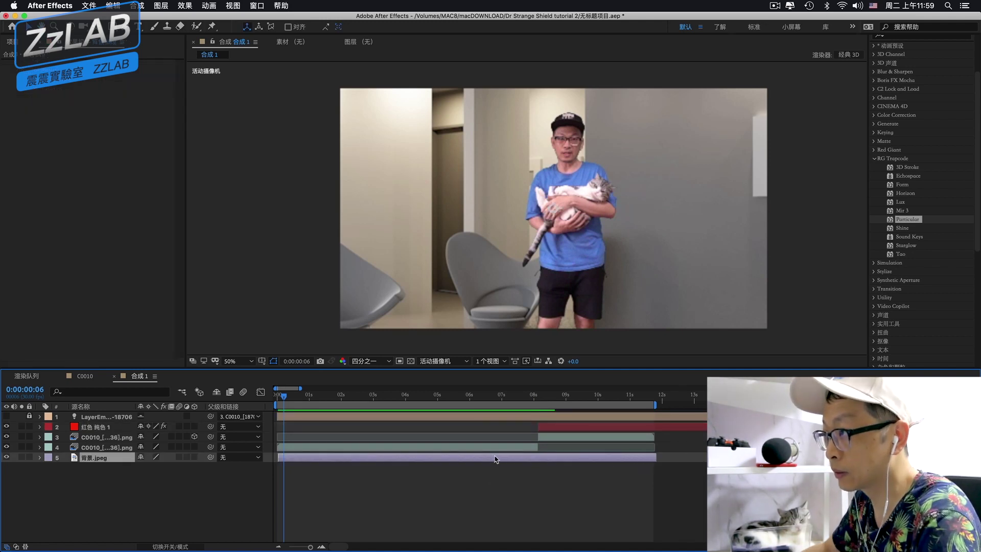
# Hide the upper C0010 layer and scrub around 0:00:08:03 to check the dissolve timing
pyautogui.click(565, 396)
pyautogui.click(103, 437)
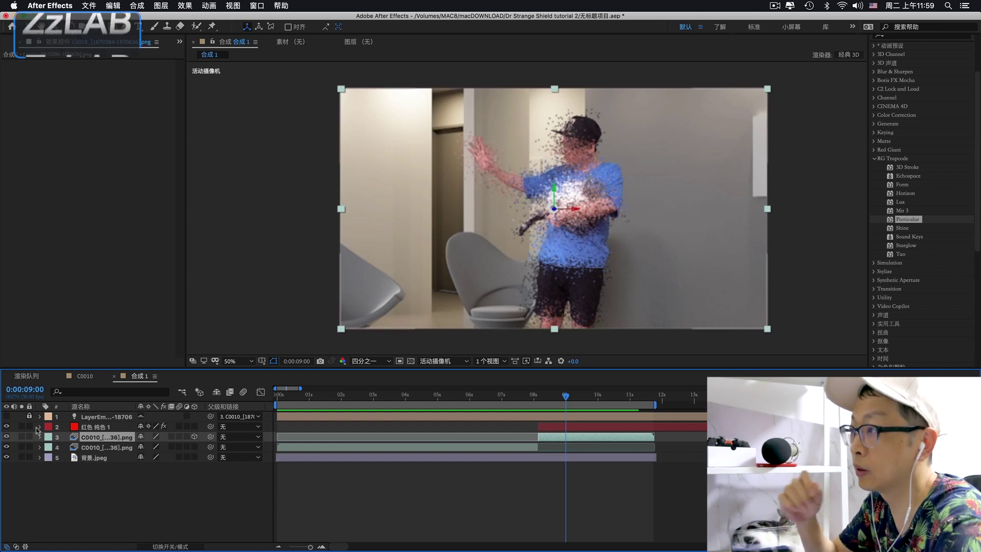
pyautogui.click(6, 437)
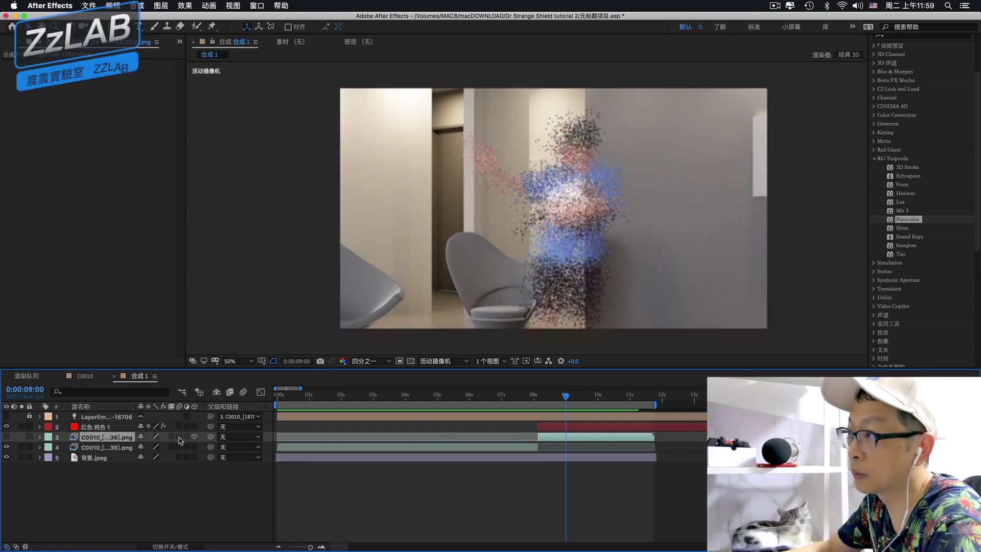
pyautogui.moveTo(536, 397); pyautogui.dragTo(508, 402)
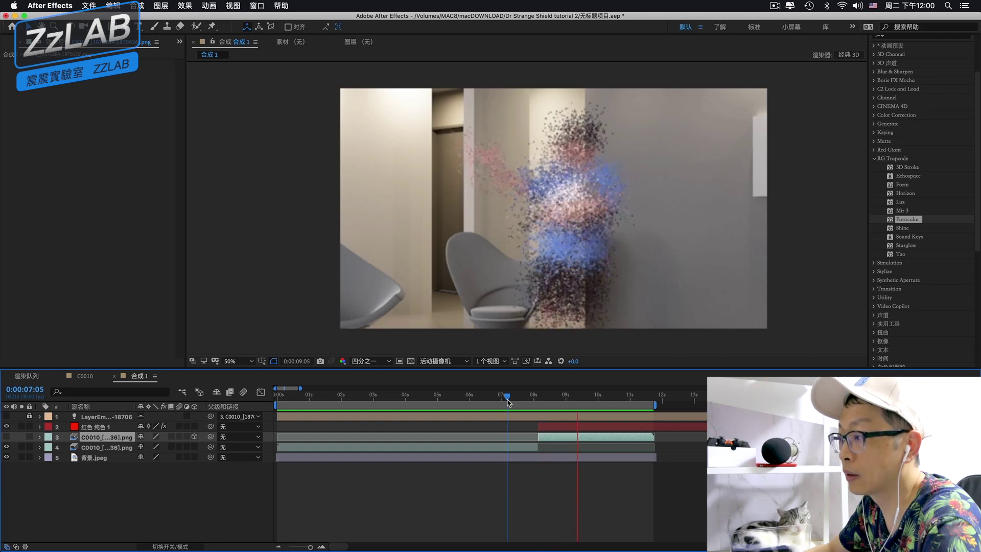
pyautogui.click(536, 398)
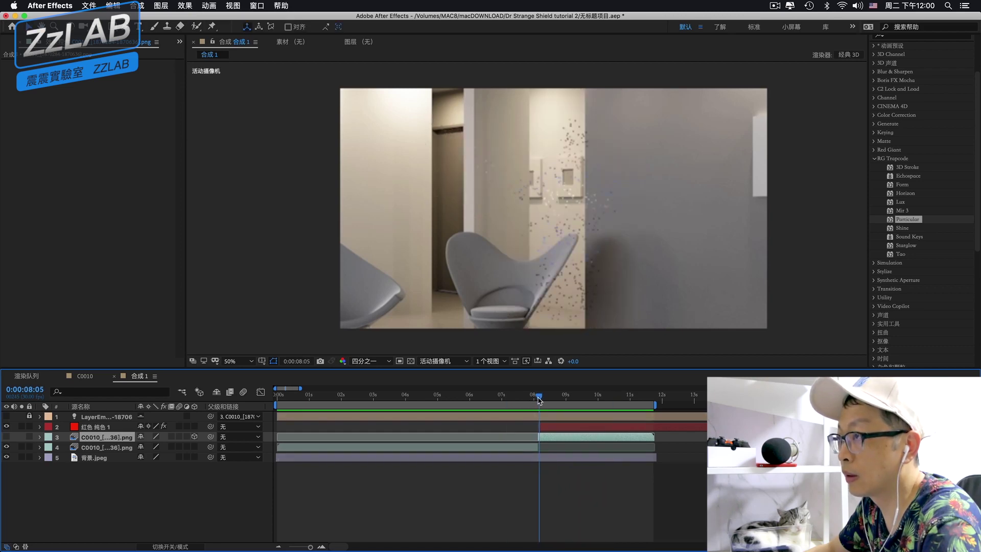
pyautogui.moveTo(537, 399); pyautogui.dragTo(535, 398)
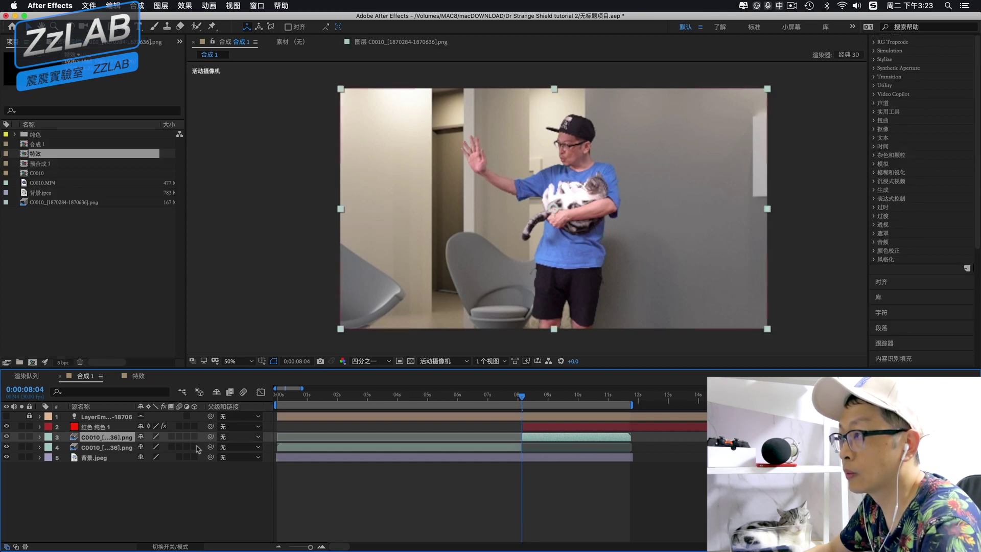
# Nest the upper C0010 footage layer in a new 特效 precomposition and open it
pyautogui.rightClick(116, 441)
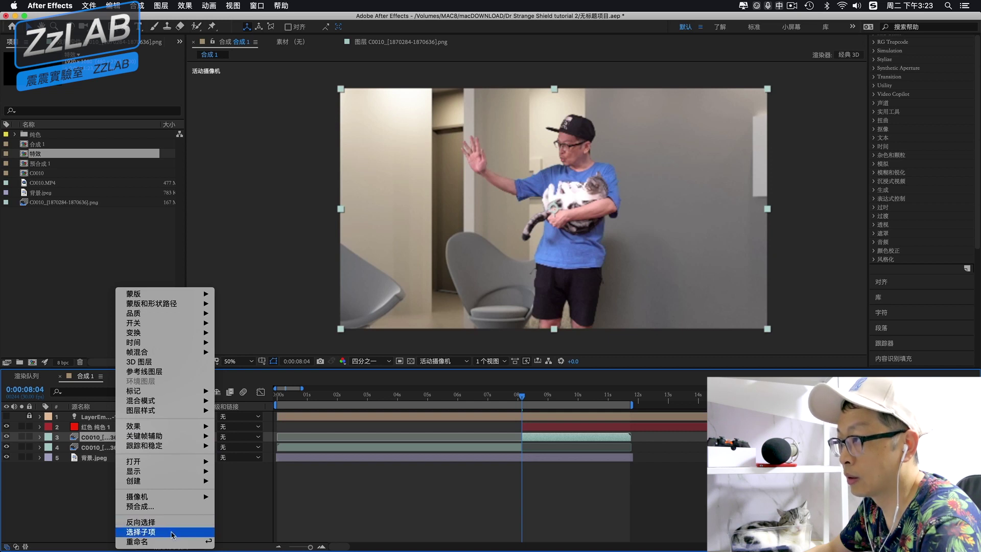
pyautogui.click(143, 506)
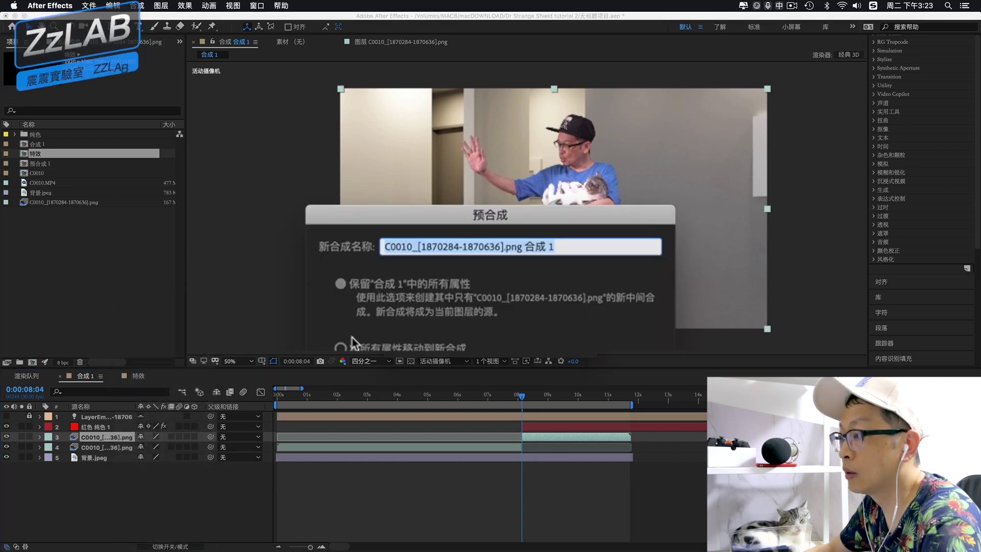
pyautogui.write('特效')
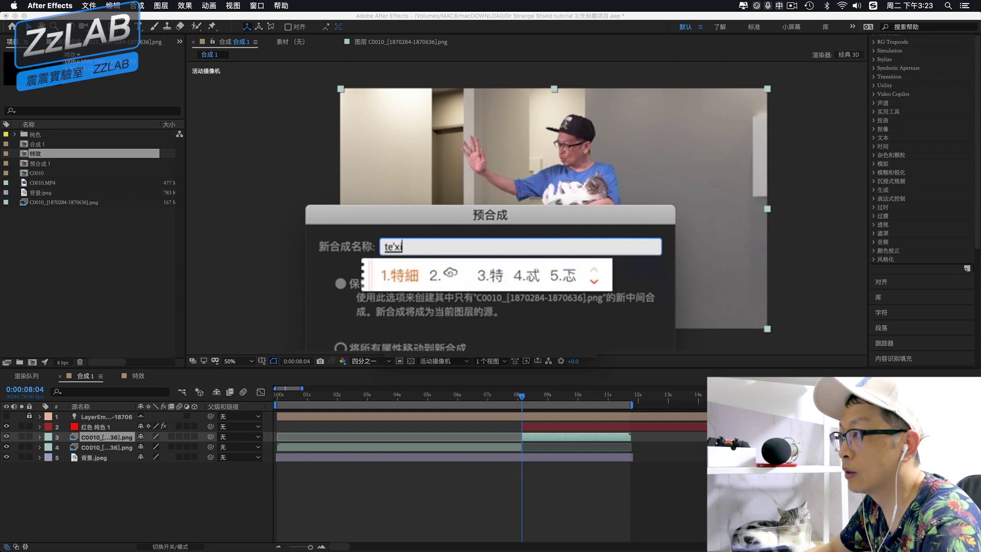
pyautogui.press('Return')
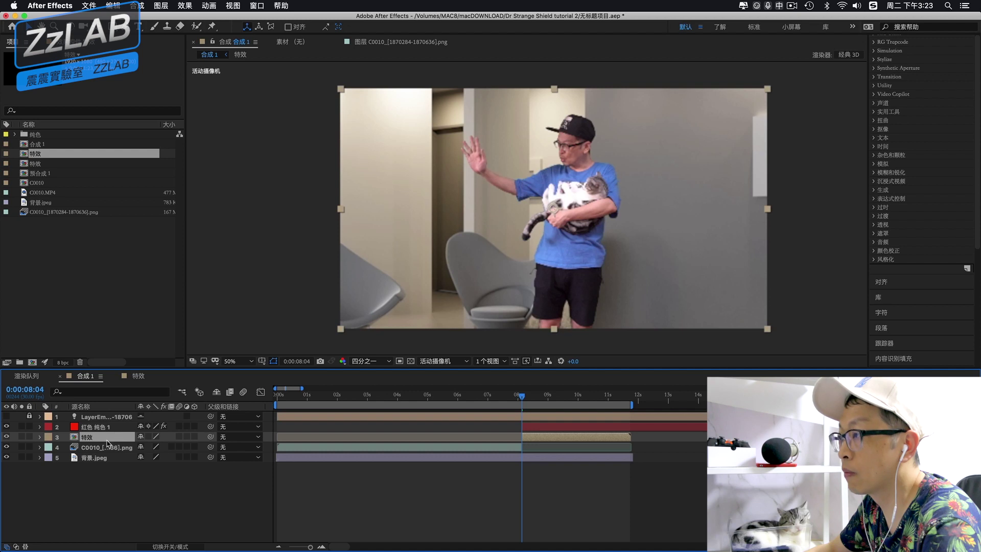
pyautogui.doubleClick(105, 438)
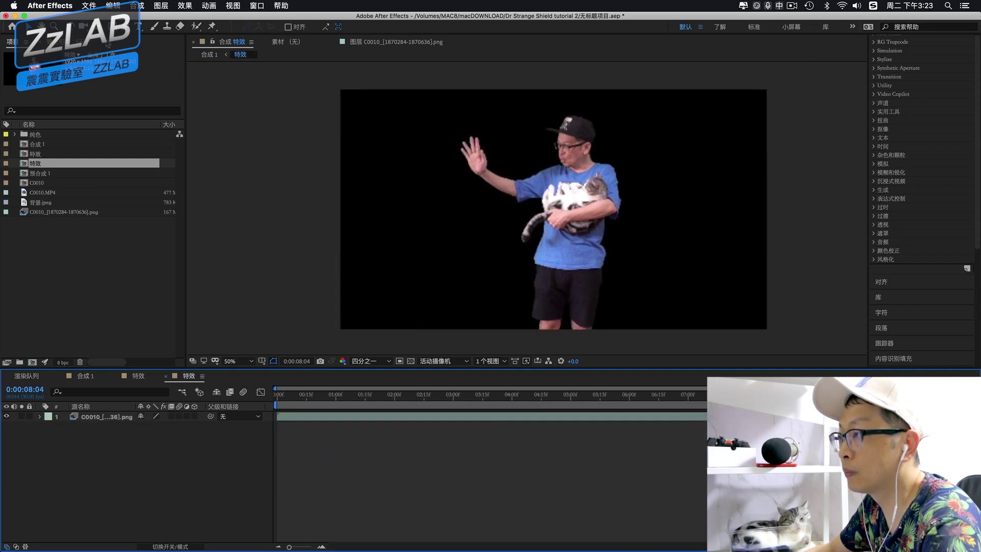
pyautogui.press('g')
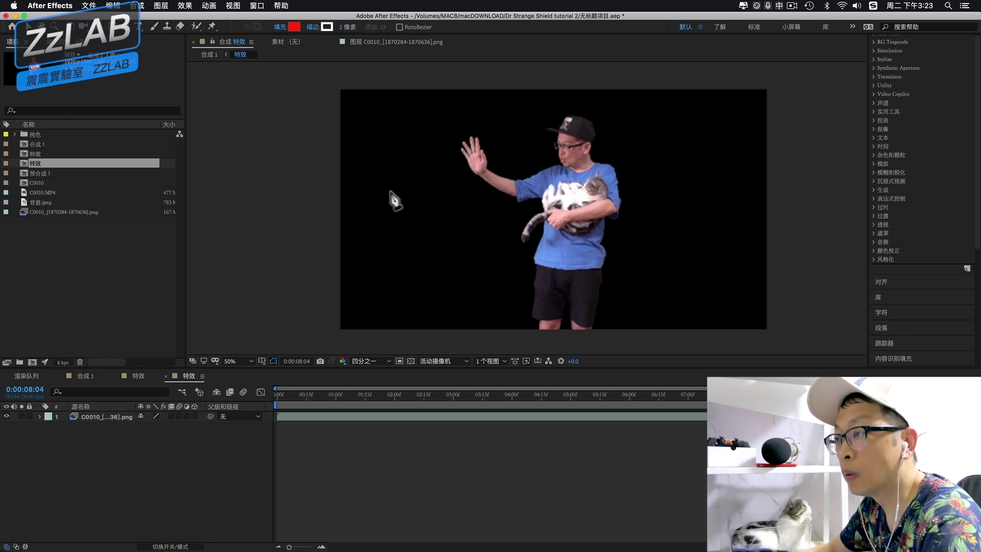
# Draw a closed polygon mask around the man's raised hand on the C0010 layer
pyautogui.press('super+a')
pyautogui.click(417, 124)
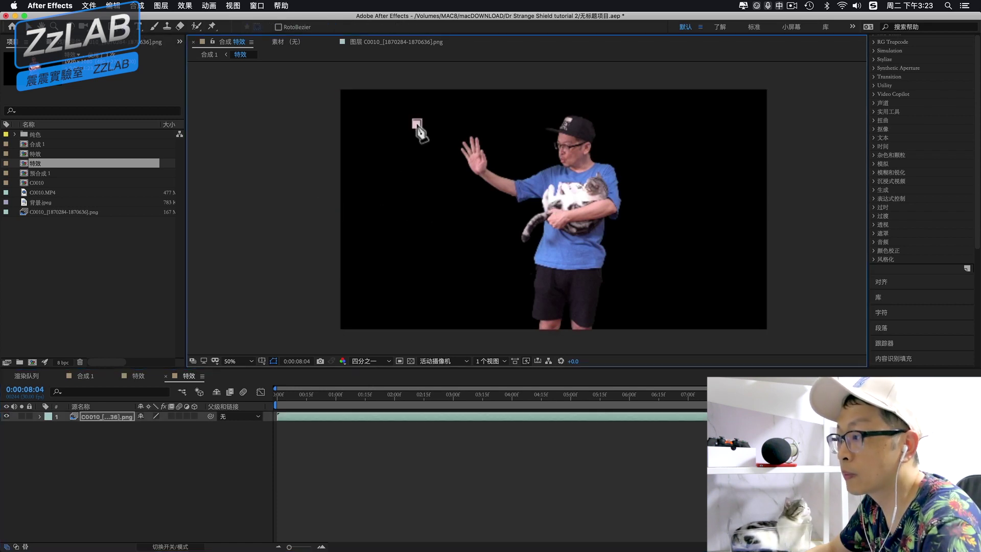
pyautogui.click(455, 143)
pyautogui.click(520, 337)
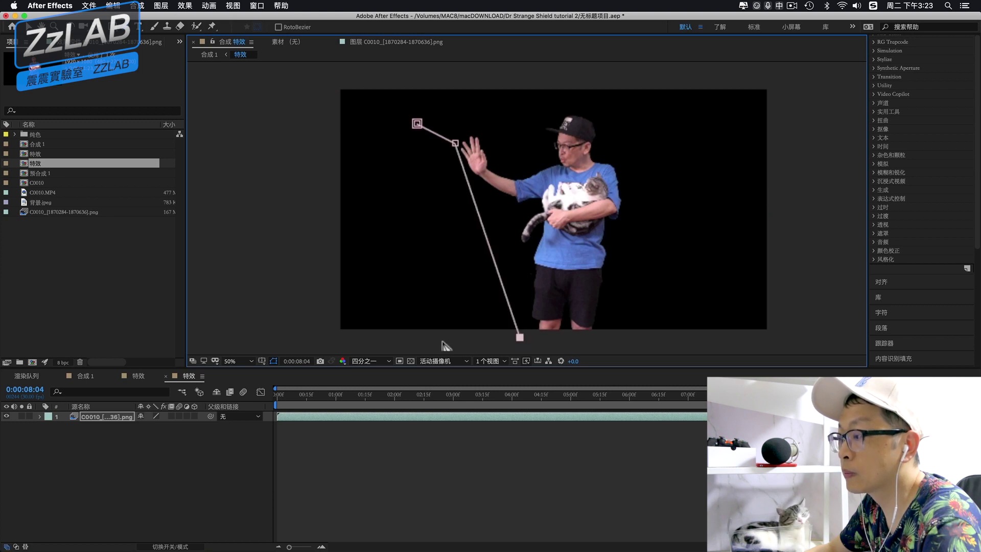
pyautogui.click(442, 342)
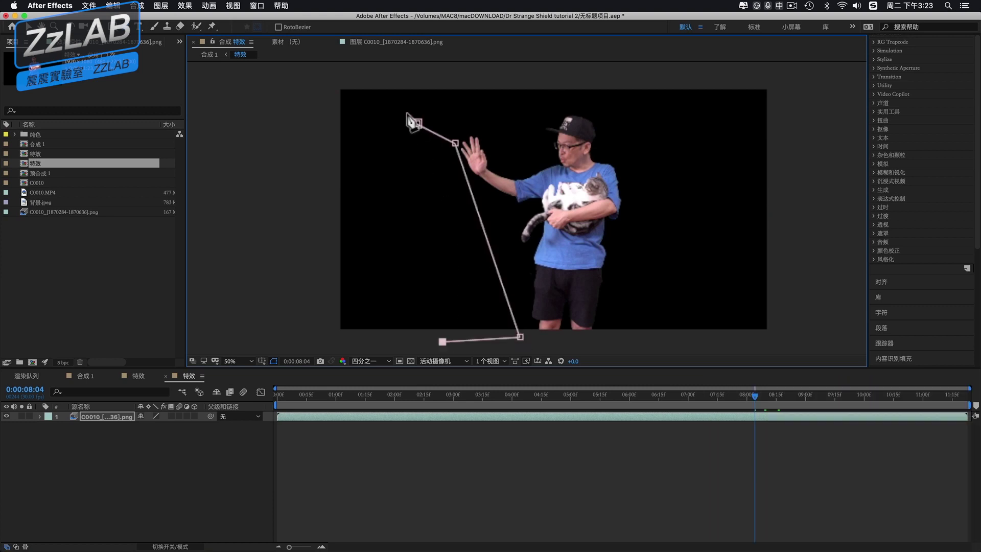
pyautogui.click(379, 104)
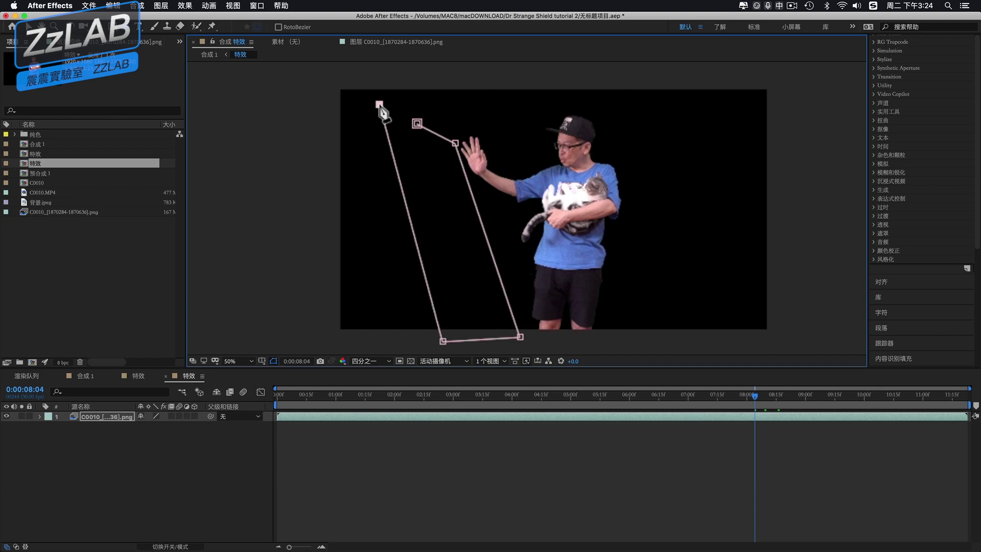
pyautogui.click(417, 124)
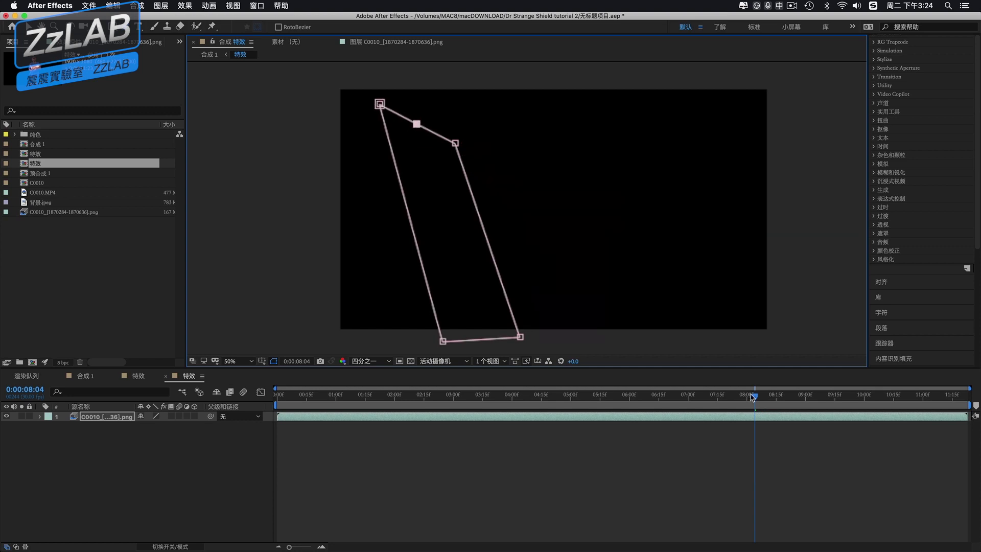
# Set the first Mask 1 path keyframe at 0:00:08:04
pyautogui.click(41, 416)
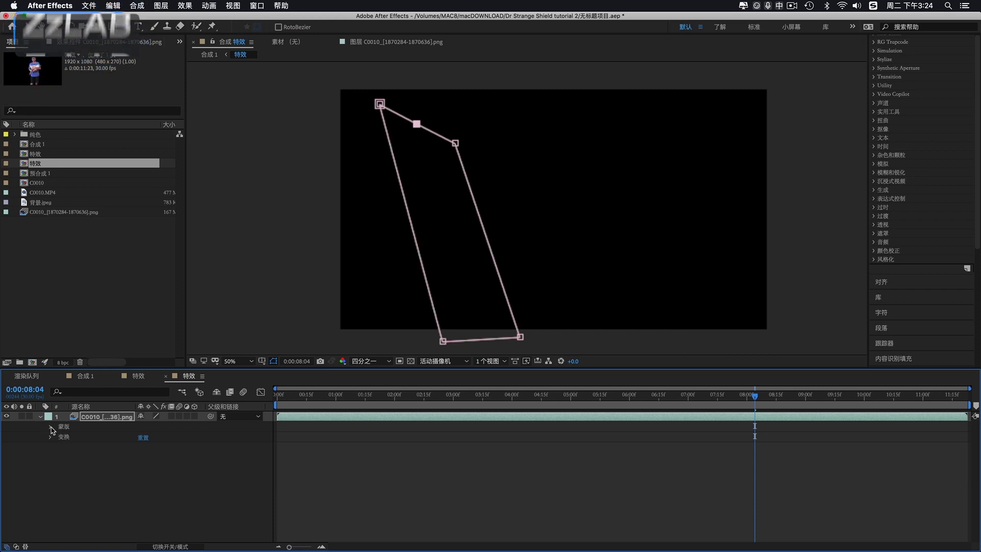
pyautogui.click(50, 427)
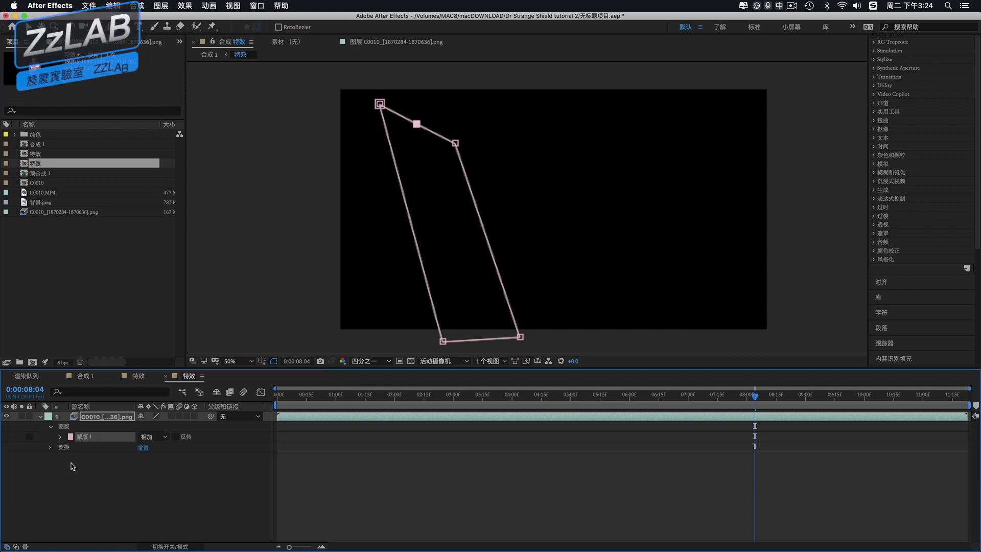
pyautogui.click(61, 437)
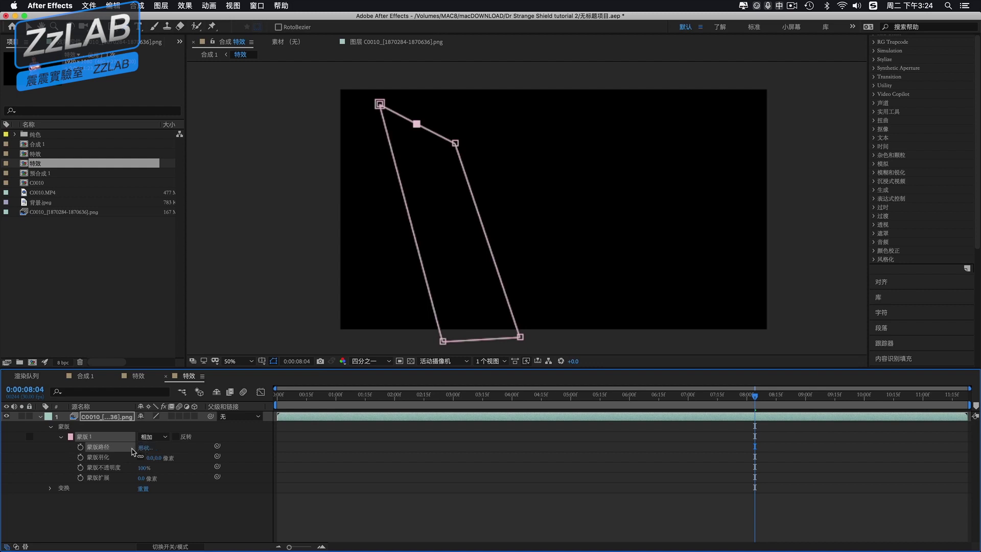
pyautogui.click(80, 447)
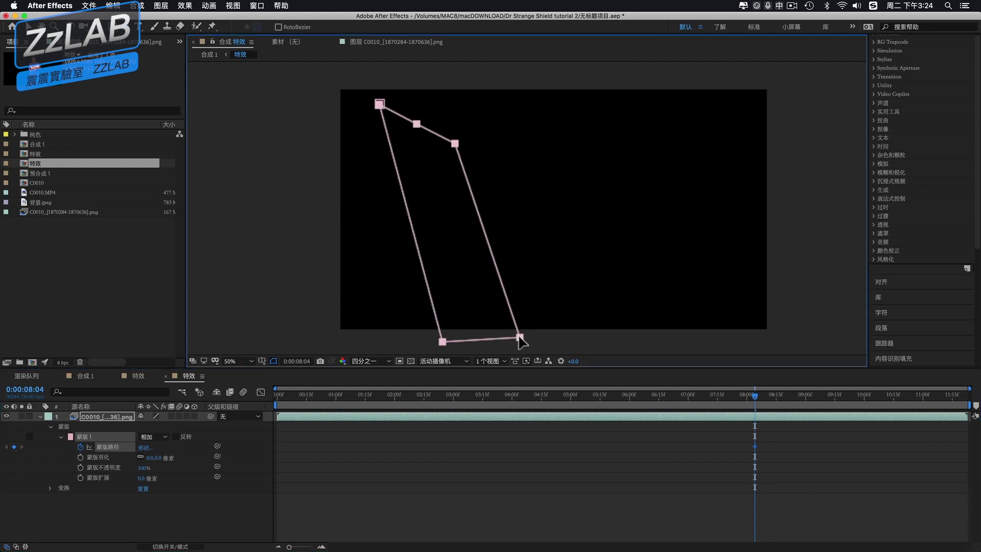
# Nudge the mask right over the hand and set Mask Feather to 80 px
pyautogui.moveTo(520, 338); pyautogui.dragTo(545, 322)
pyautogui.moveTo(548, 326); pyautogui.dragTo(551, 328)
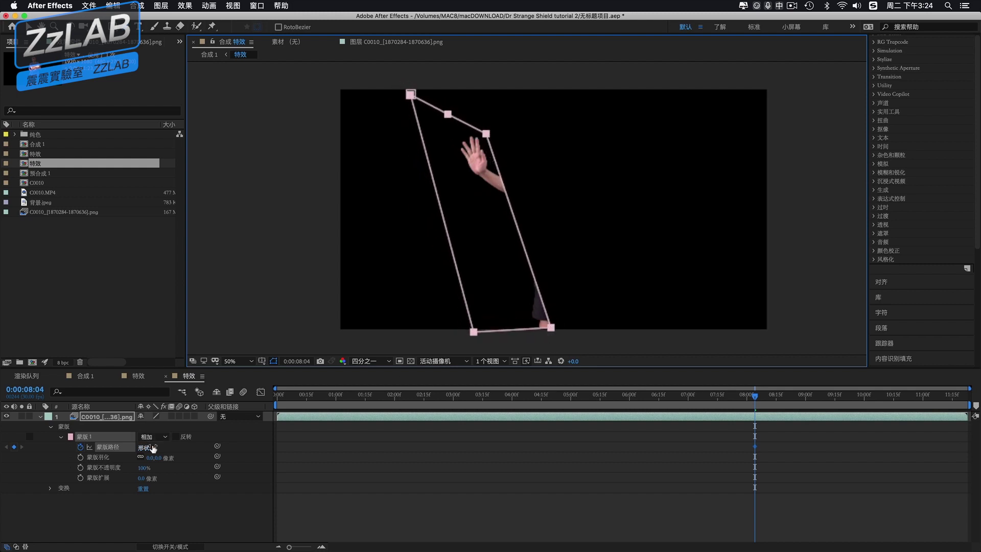
pyautogui.click(156, 460)
pyautogui.moveTo(150, 460); pyautogui.dragTo(162, 458)
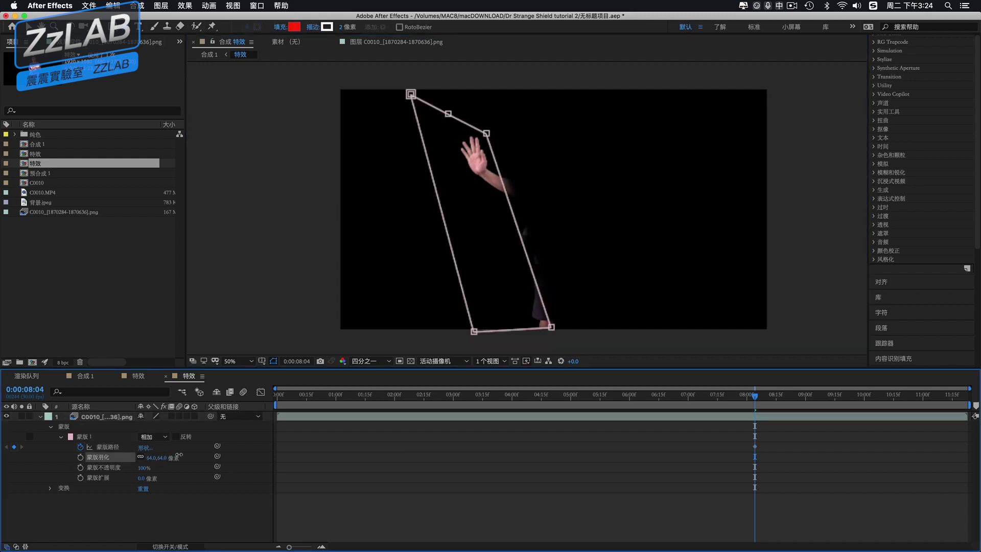
pyautogui.moveTo(186, 453); pyautogui.dragTo(179, 454)
pyautogui.click(107, 416)
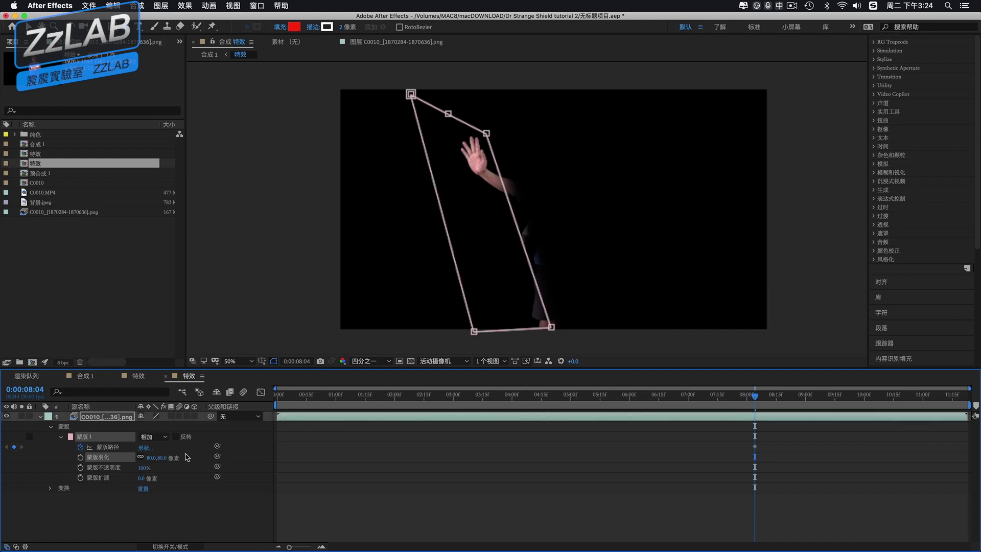
# Slide the mask right across the man at 9:07, 10:08 and 11:09
pyautogui.moveTo(755, 395); pyautogui.dragTo(820, 400)
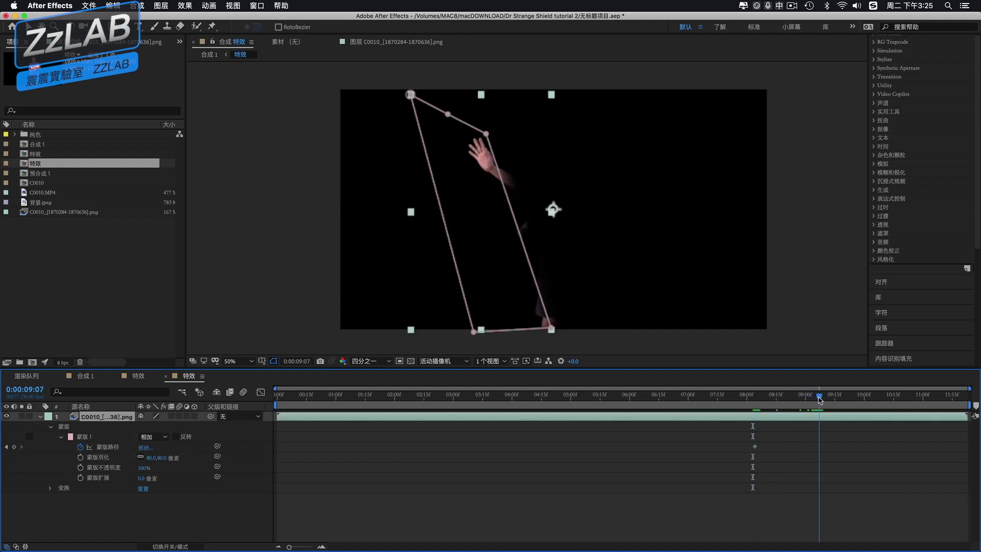
pyautogui.press('v')
pyautogui.click(486, 134)
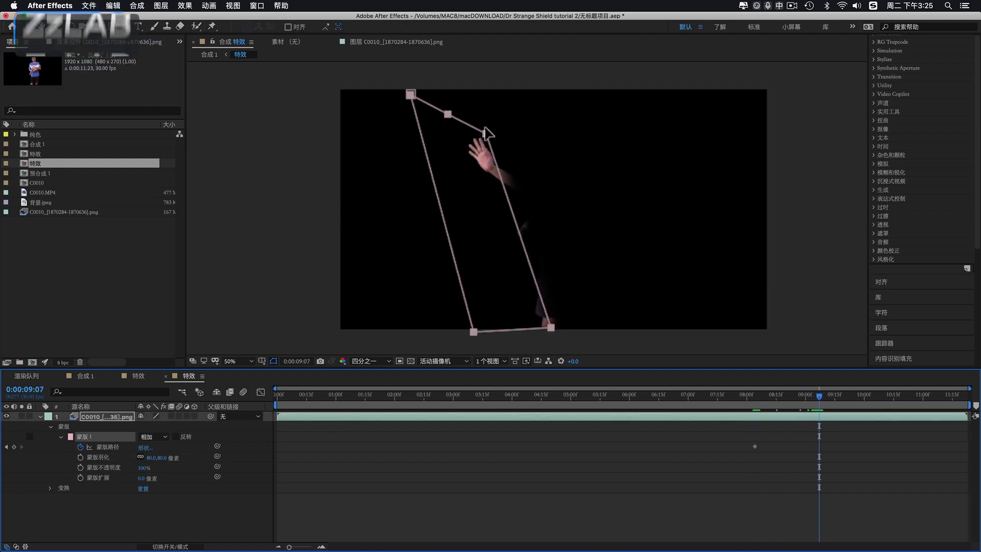
pyautogui.moveTo(485, 134); pyautogui.dragTo(552, 139)
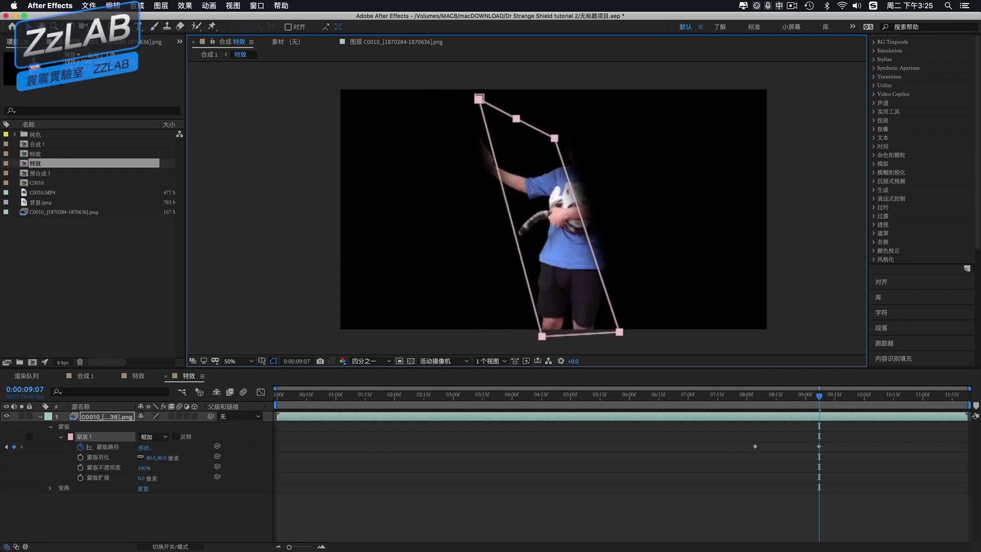
pyautogui.moveTo(820, 400); pyautogui.dragTo(881, 399)
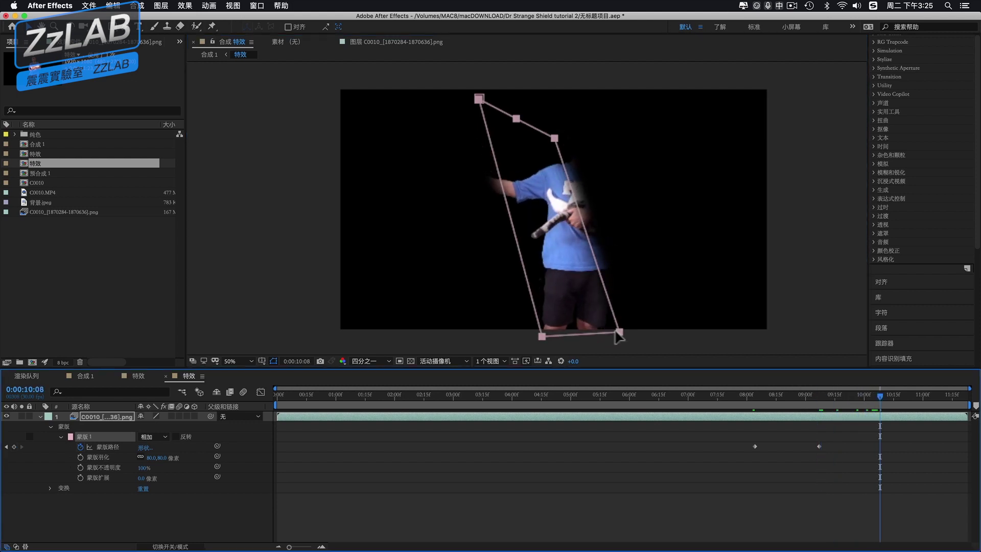
pyautogui.moveTo(620, 335); pyautogui.dragTo(669, 324)
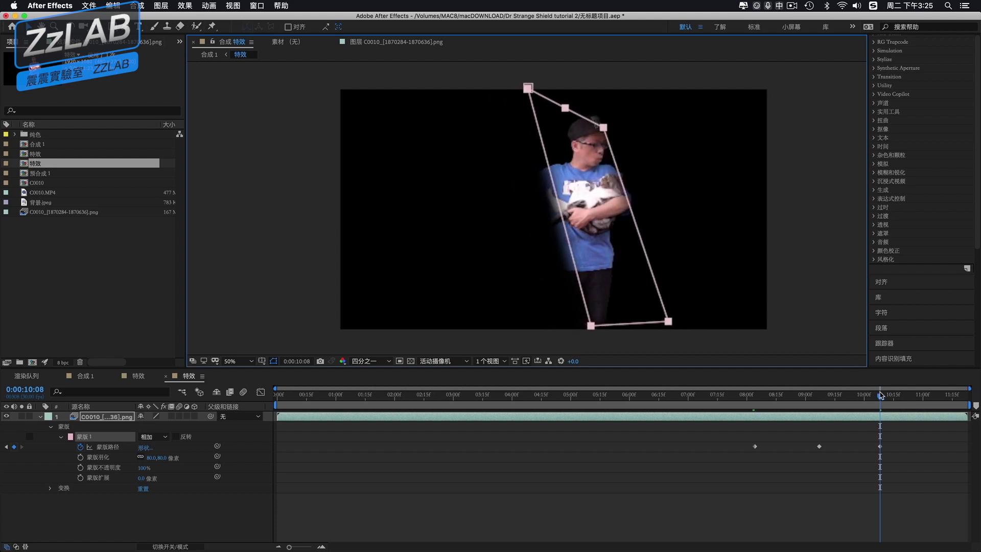
pyautogui.moveTo(881, 395); pyautogui.dragTo(943, 398)
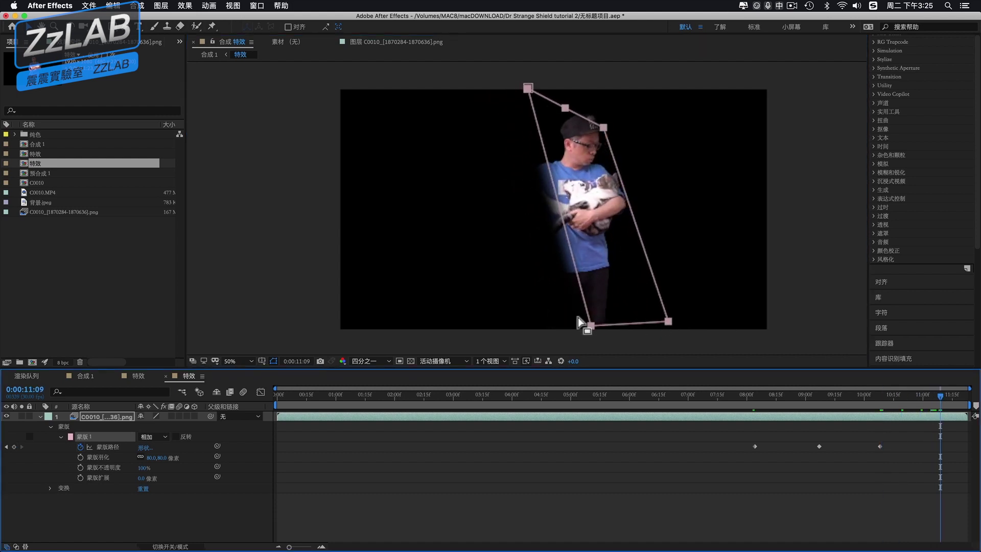
pyautogui.moveTo(668, 322); pyautogui.dragTo(752, 305)
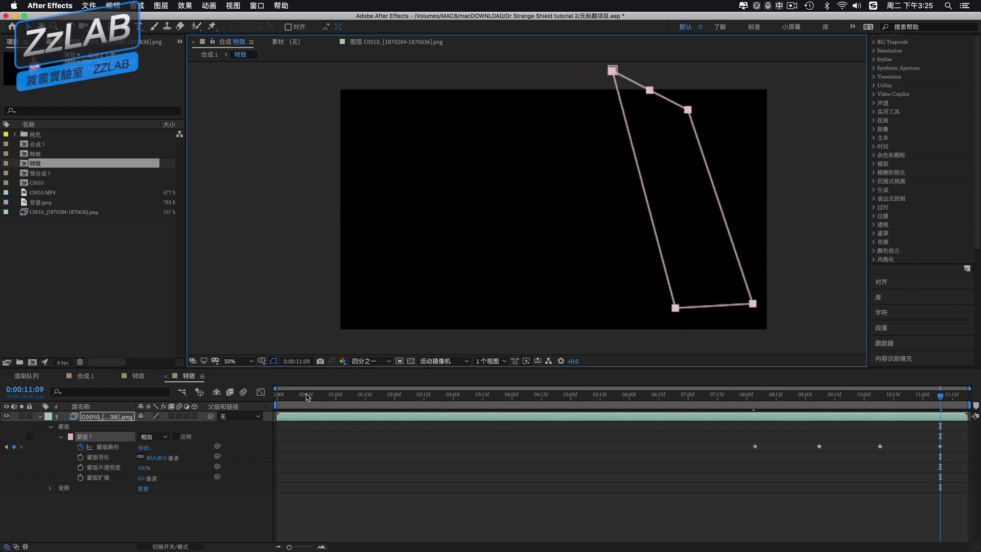
pyautogui.click(83, 376)
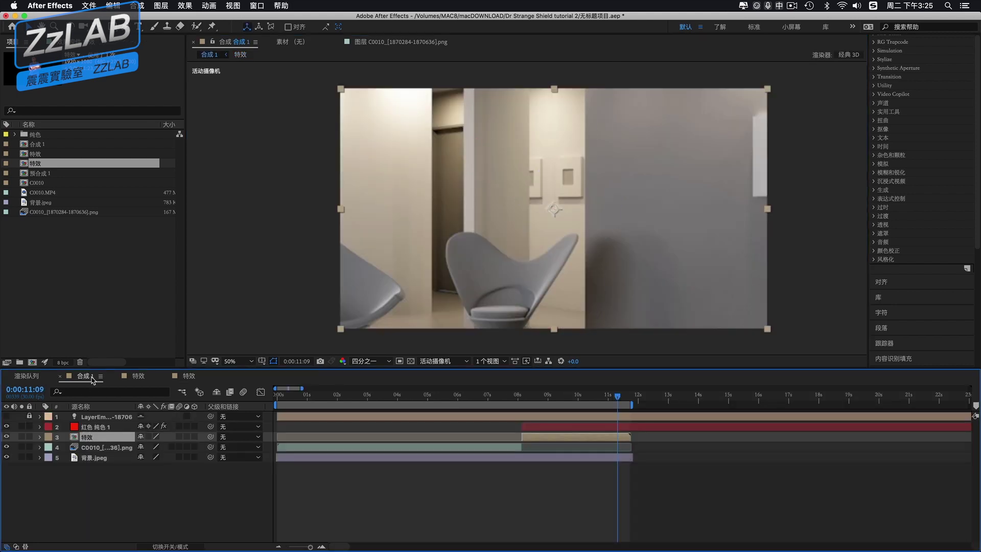
pyautogui.moveTo(619, 400); pyautogui.dragTo(528, 409)
pyautogui.click(95, 427)
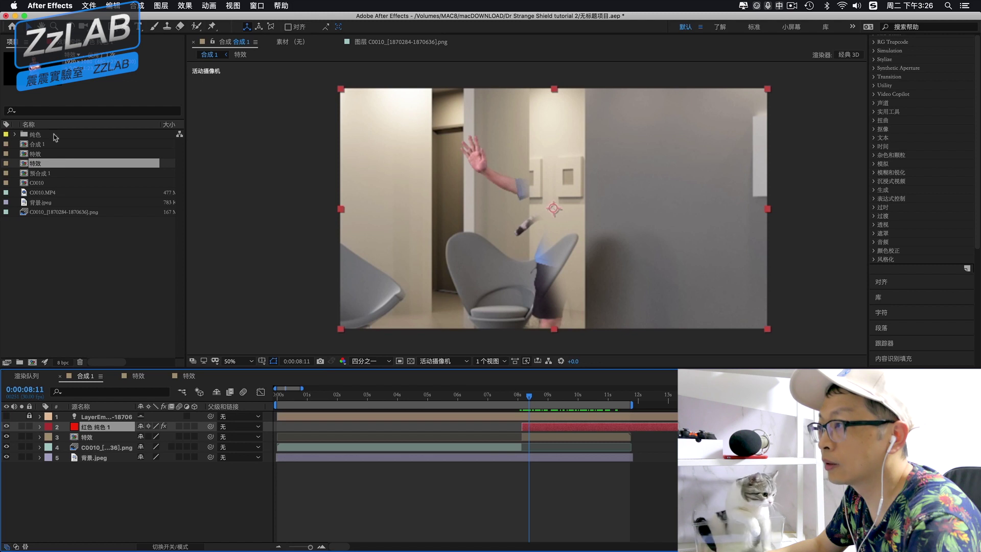
# Set Particular's Layer Emitter layer to 3. 特效 and dismiss the 3D warning
pyautogui.click(77, 43)
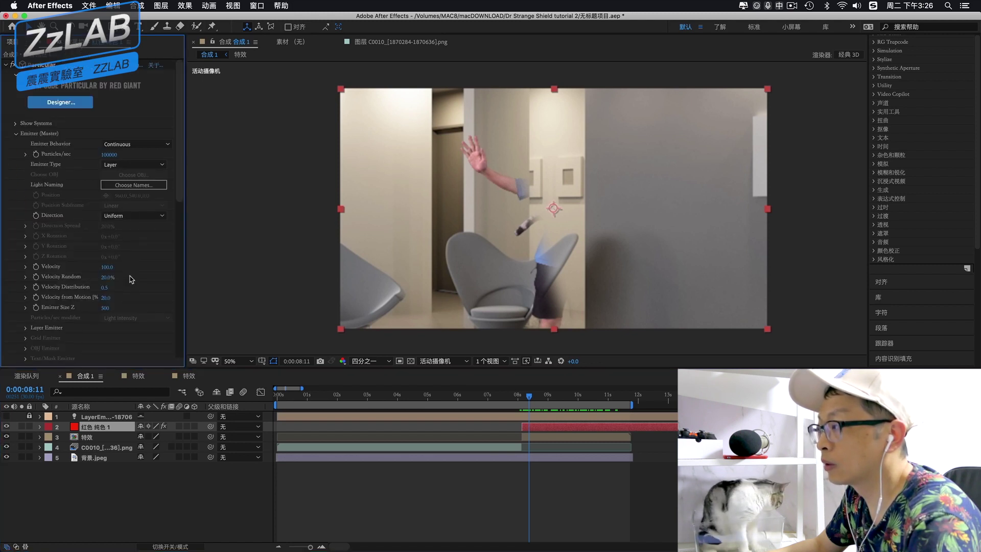
pyautogui.scroll(-3, 132, 286)
pyautogui.scroll(-10, 131, 284)
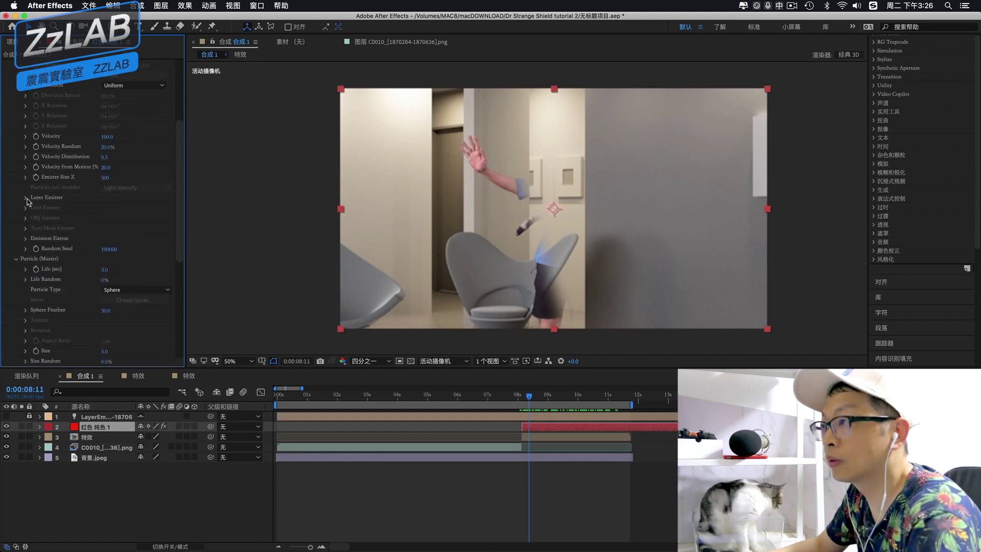
pyautogui.click(26, 197)
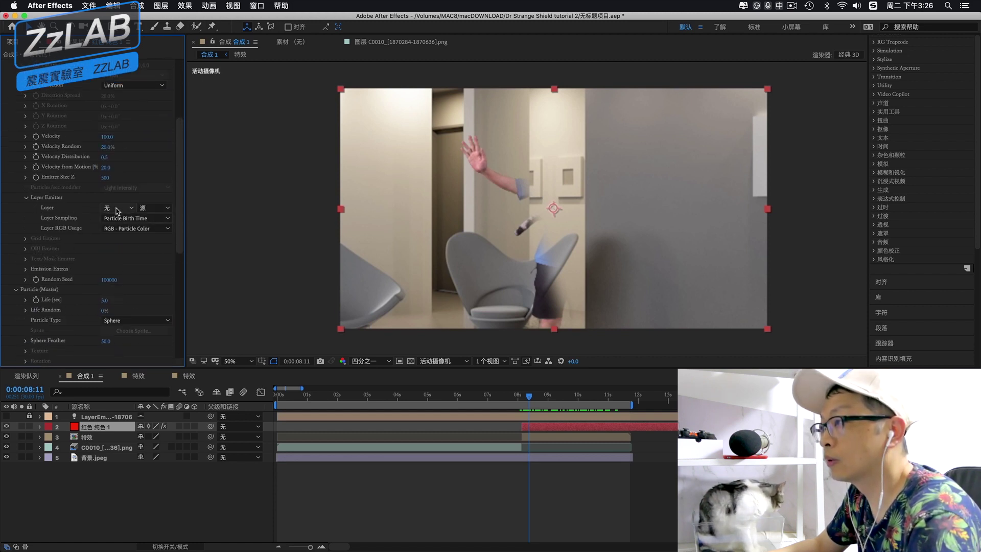
pyautogui.click(117, 208)
pyautogui.click(131, 244)
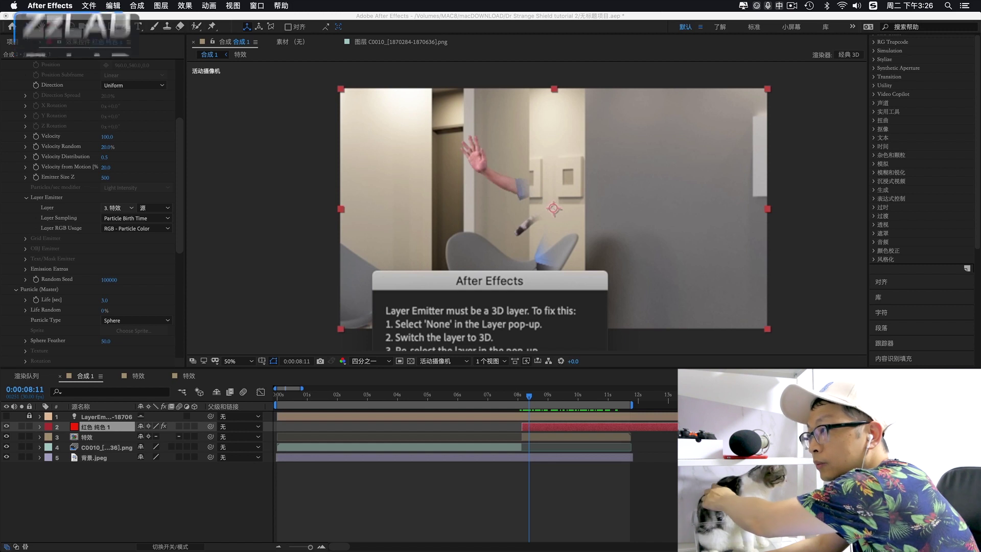
pyautogui.press('Return')
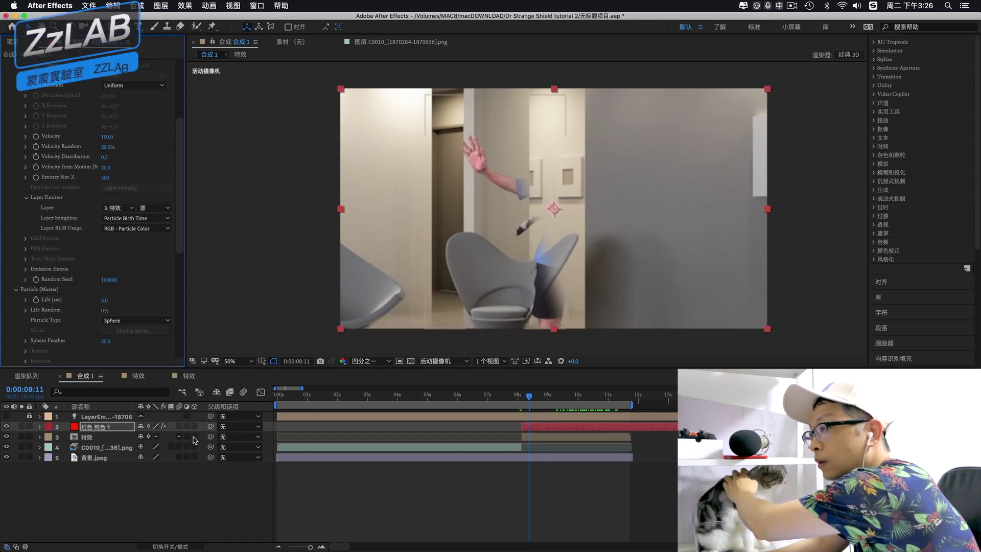
# Make the 特效 layer 3D, reselect it as the emitter, and scrub to preview
pyautogui.click(194, 437)
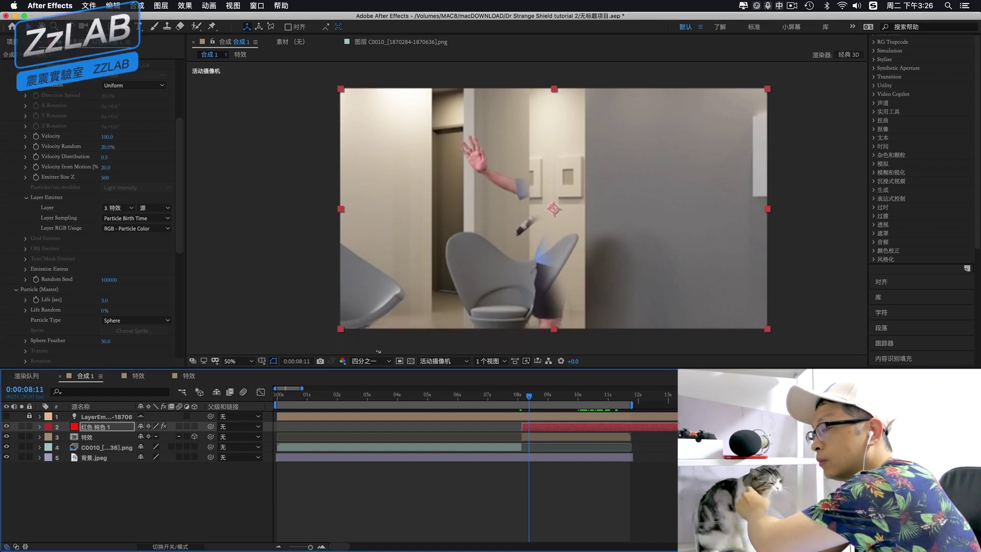
pyautogui.click(113, 210)
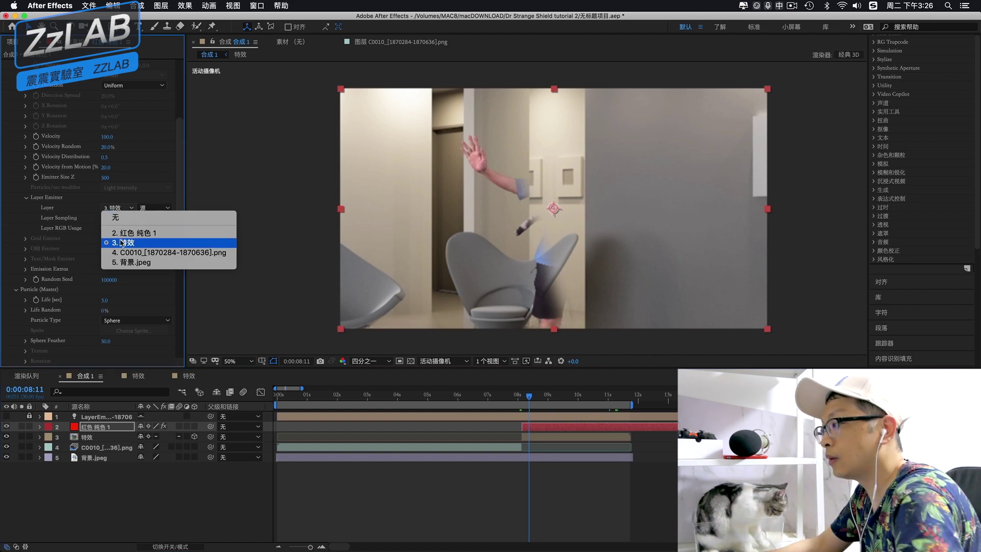
pyautogui.click(122, 242)
pyautogui.click(117, 208)
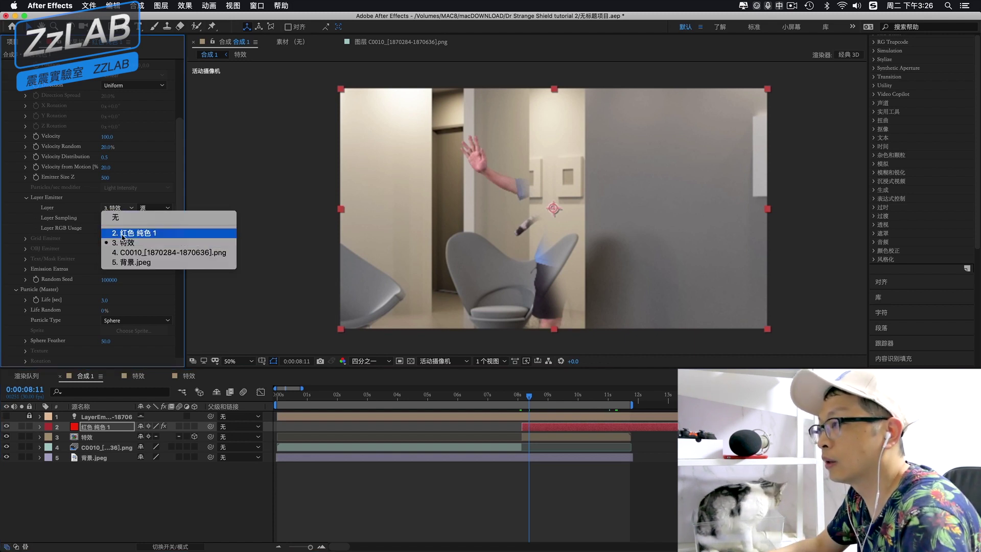
pyautogui.click(124, 242)
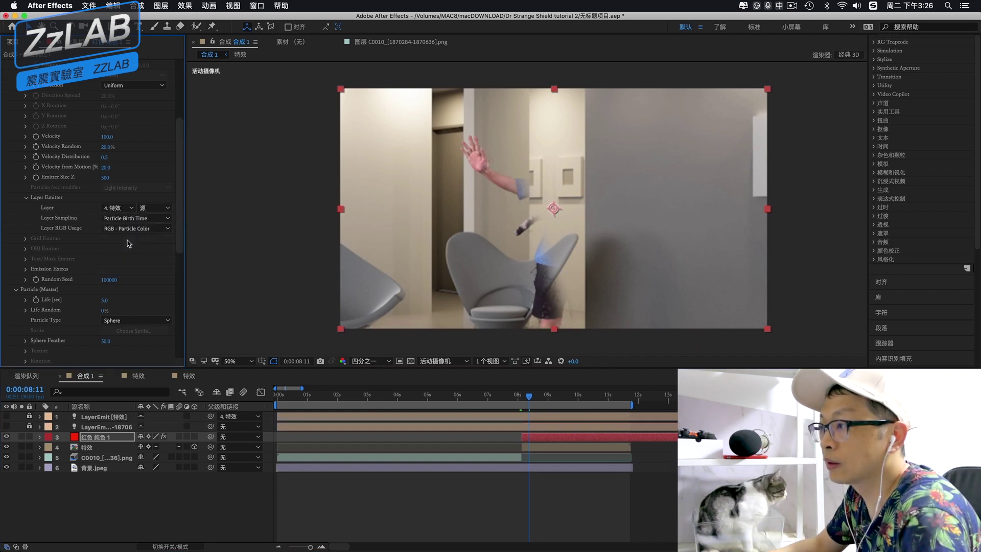
pyautogui.moveTo(526, 404)
pyautogui.mouseDown()
pyautogui.moveTo(573, 400)
pyautogui.moveTo(517, 406)
pyautogui.mouseUp()
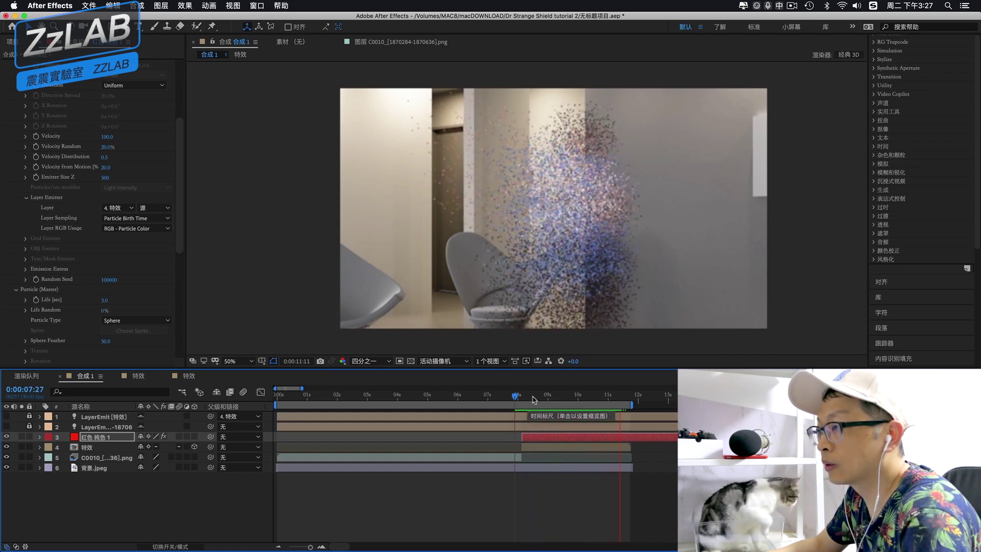
# Preview the dissolve from 7:08, then extend the lower C0010 layer to end near 10 seconds
pyautogui.click(538, 399)
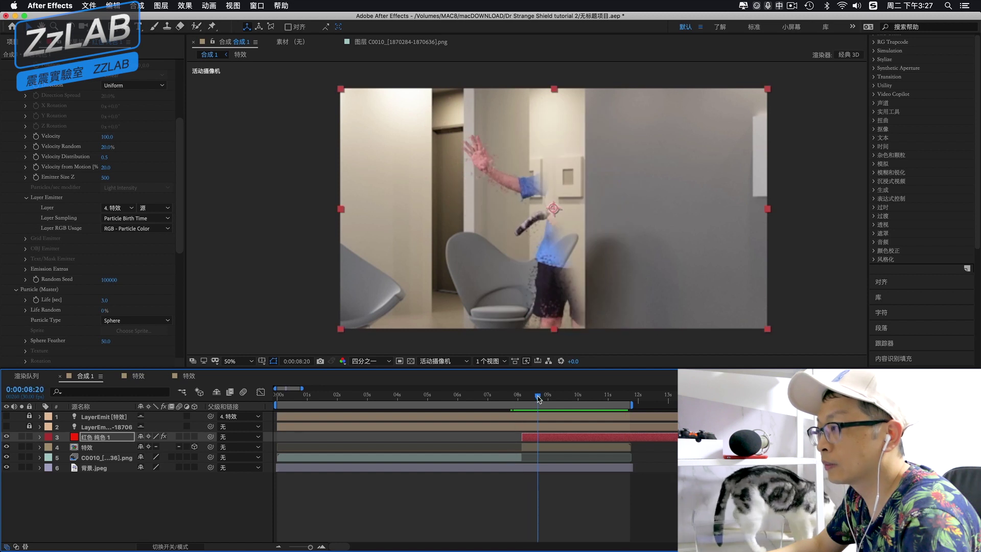
pyautogui.moveTo(538, 398); pyautogui.dragTo(496, 400)
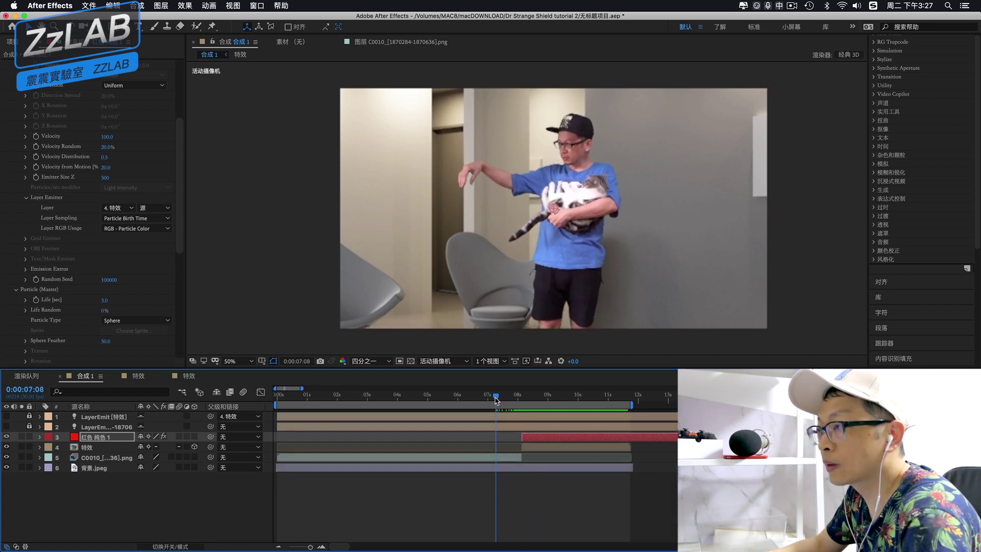
pyautogui.press('space')
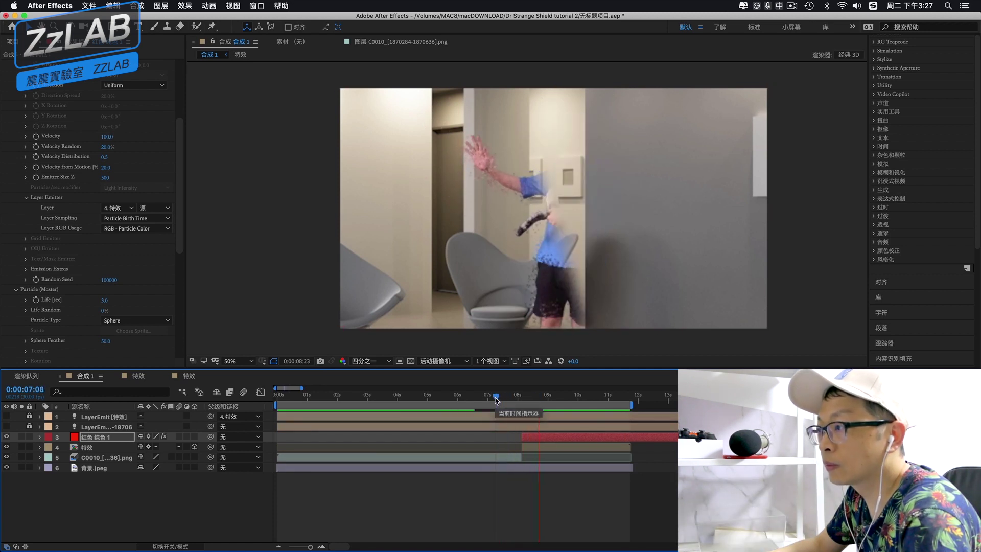
pyautogui.click(508, 399)
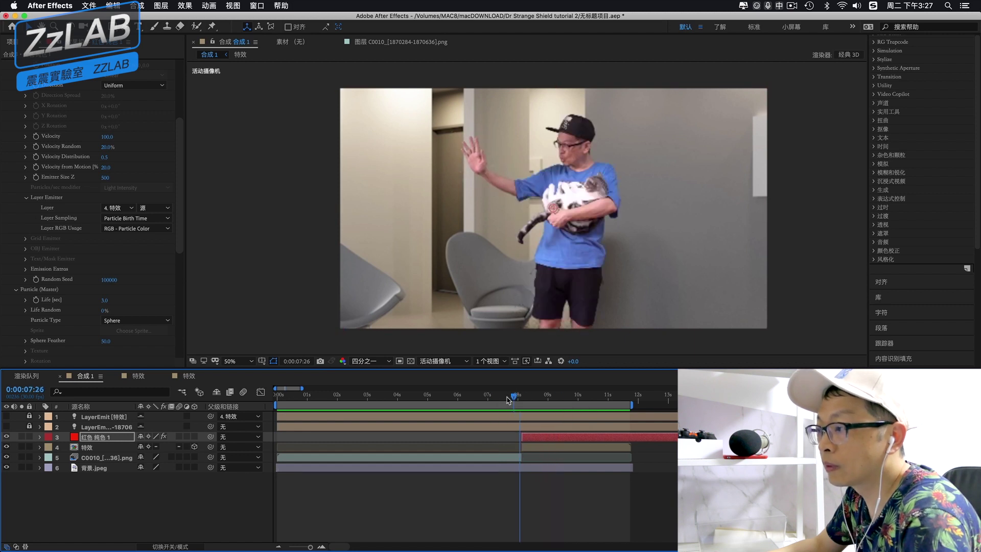
pyautogui.moveTo(518, 400); pyautogui.dragTo(539, 400)
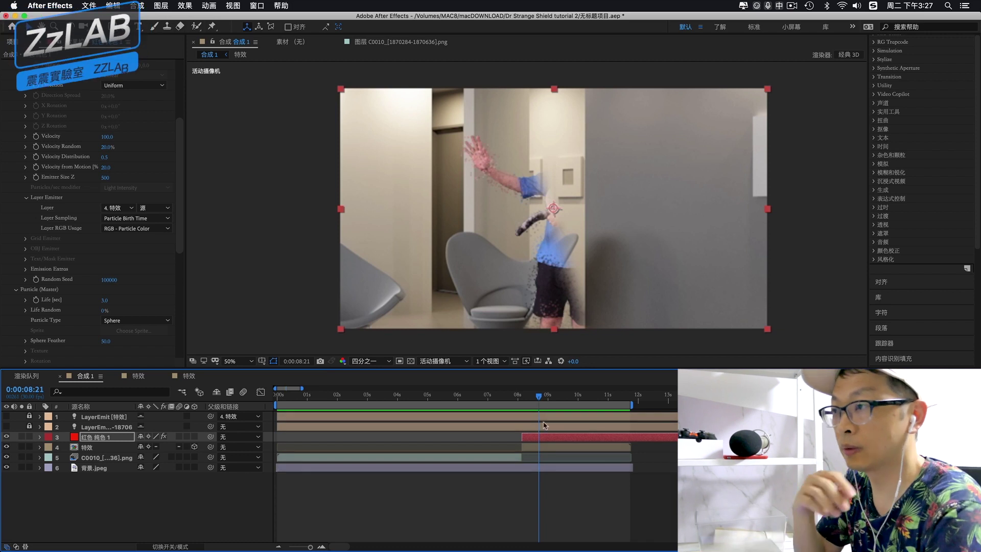
pyautogui.moveTo(521, 457); pyautogui.dragTo(574, 455)
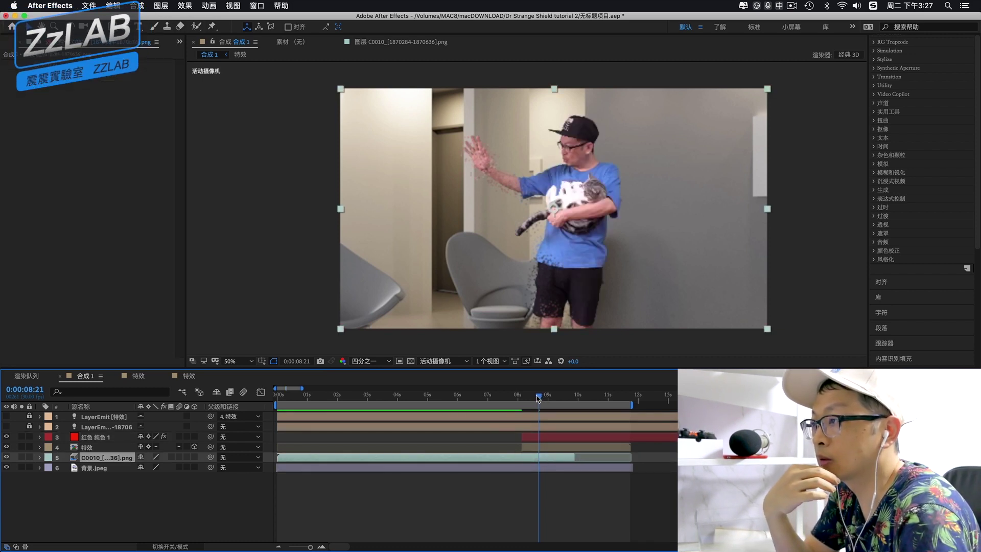
pyautogui.moveTo(538, 398); pyautogui.dragTo(566, 400)
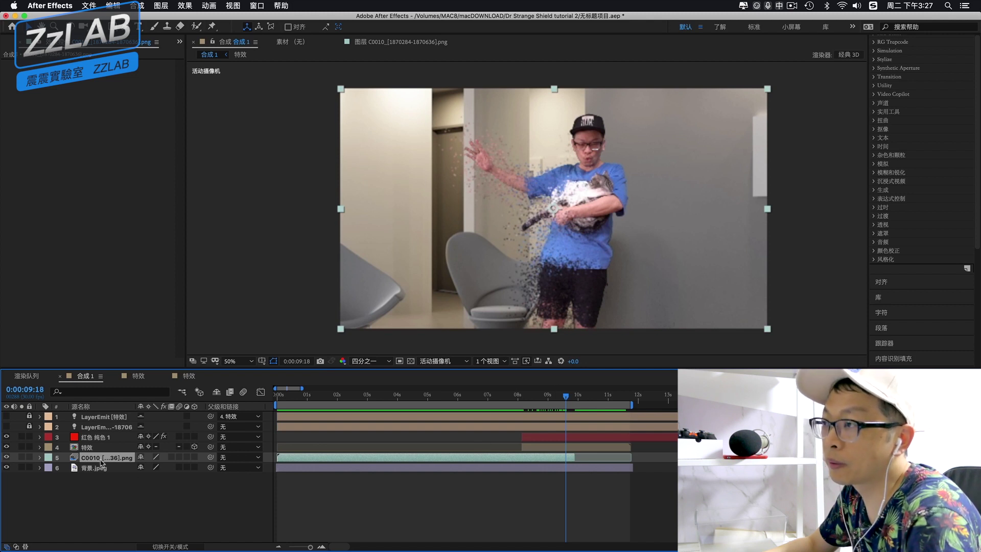
# Nest the lower C0010 footage layer in a new 人像 precomposition and open it
pyautogui.rightClick(101, 459)
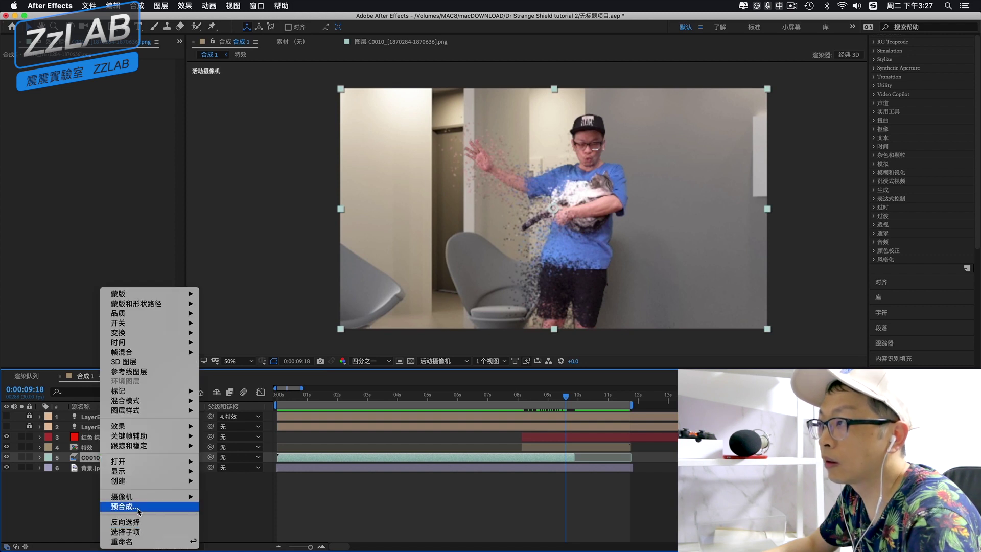
pyautogui.click(130, 506)
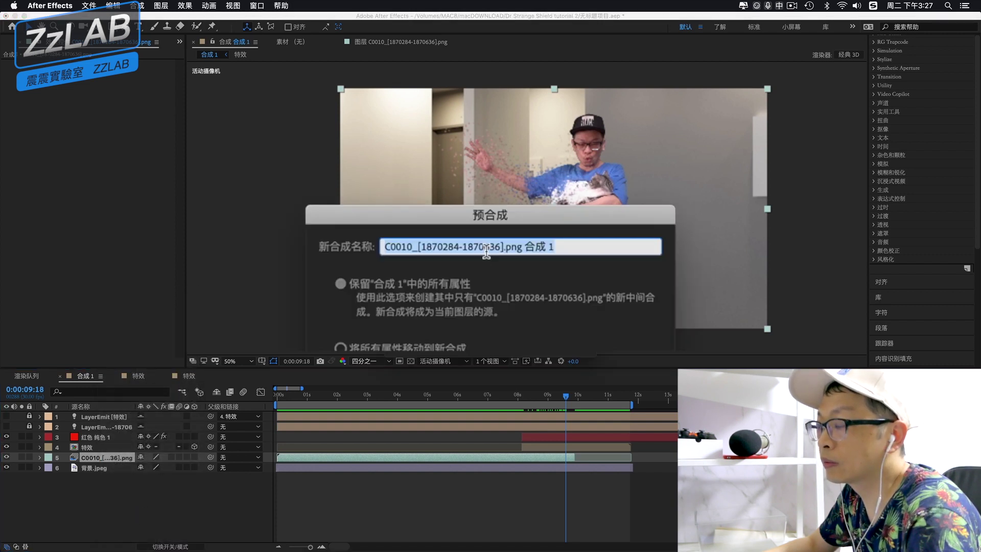
pyautogui.write('人像')
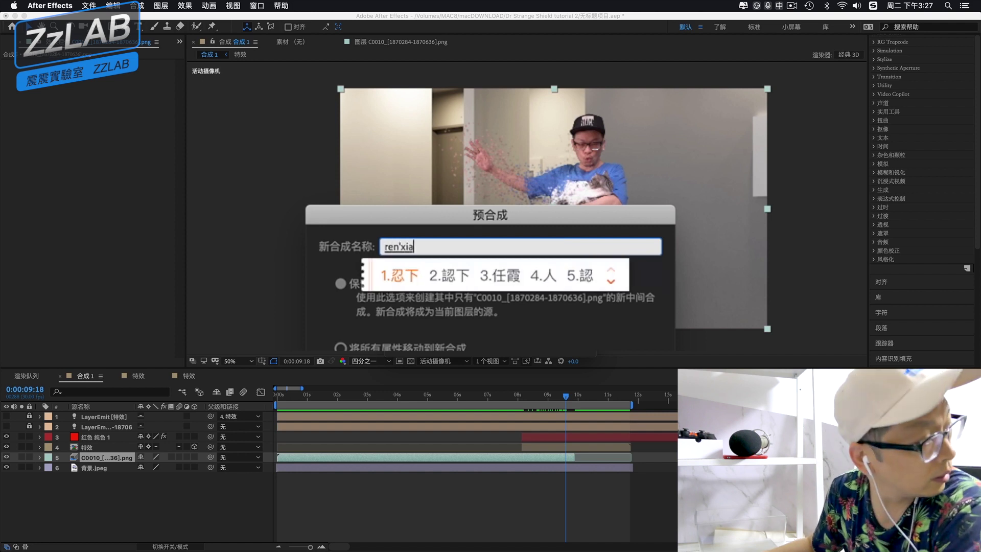
pyautogui.press('Return')
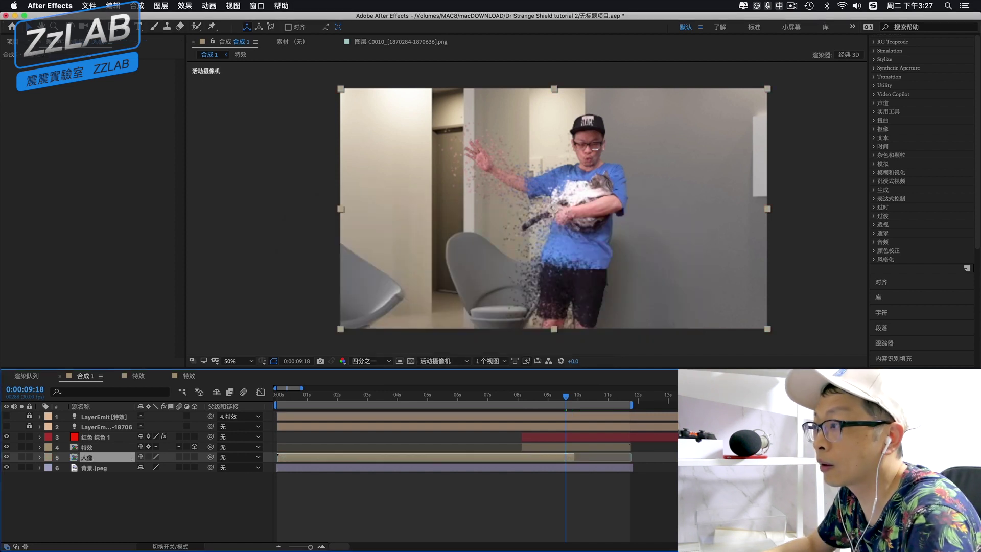
pyautogui.press('space')
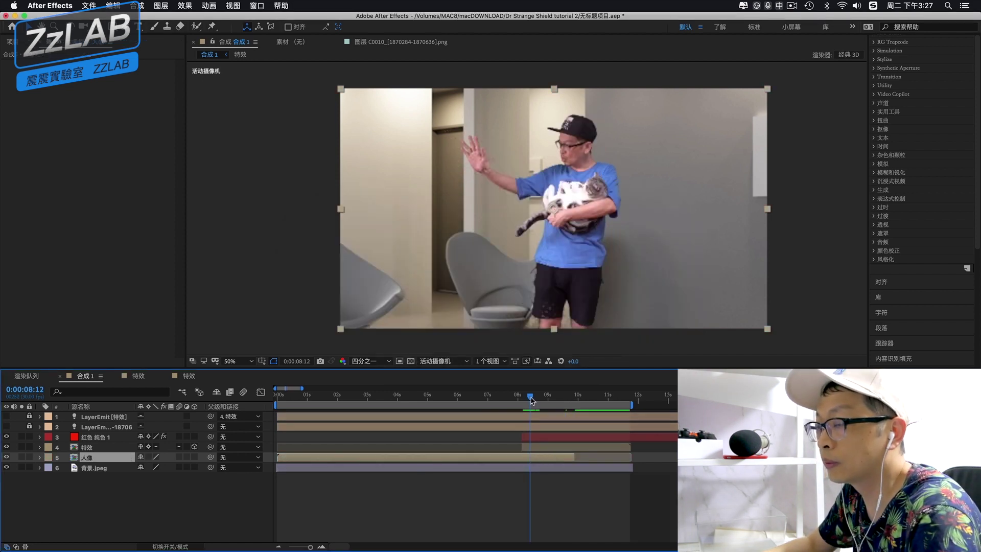
pyautogui.doubleClick(536, 458)
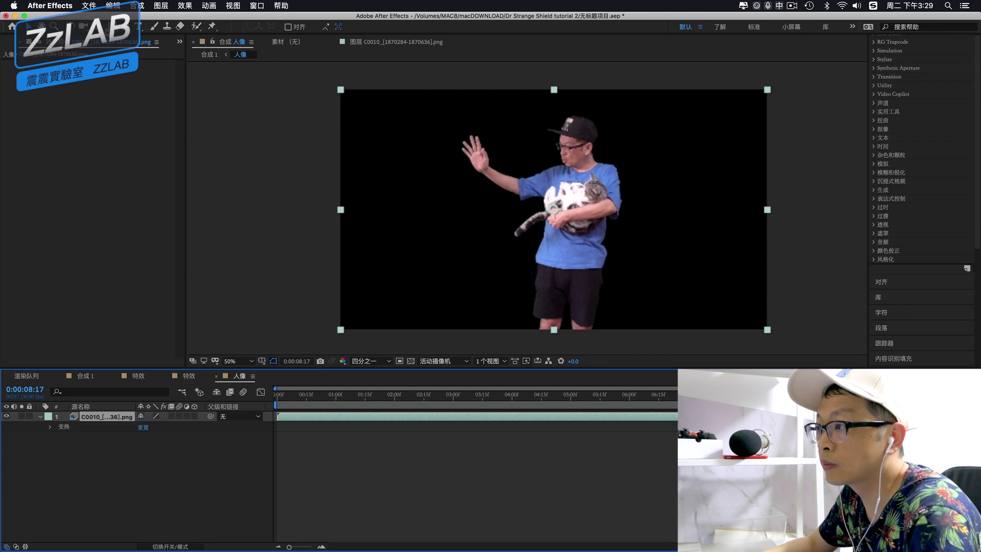
# Draw a closed mask on the 人像 footage, invert it, and start Mask Path keyframing
pyautogui.press('g')
pyautogui.click(422, 77)
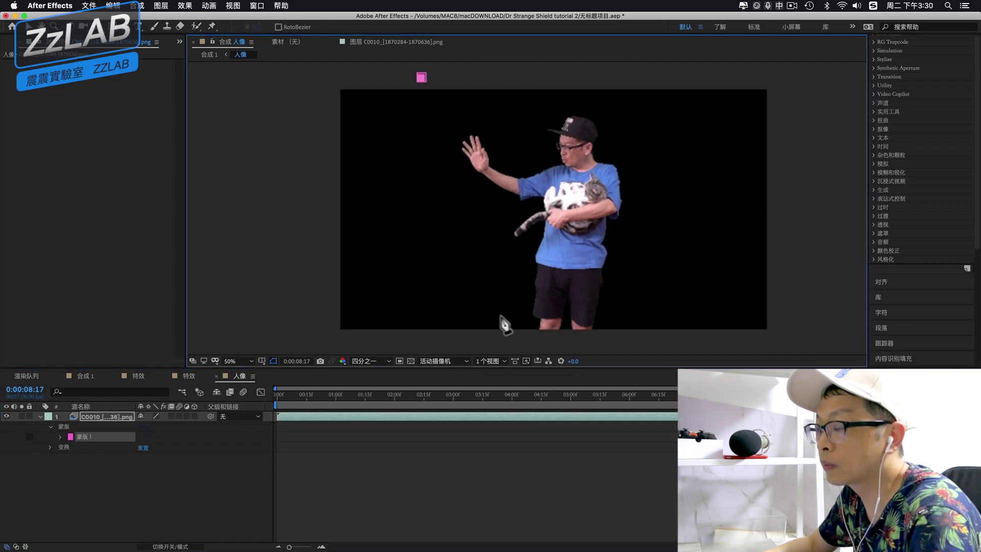
pyautogui.click(513, 348)
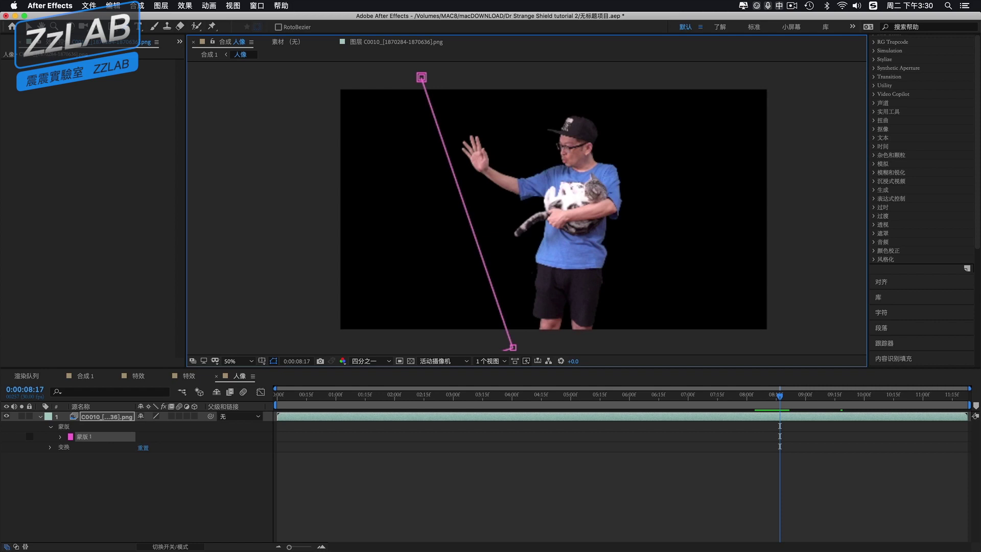
pyautogui.click(421, 78)
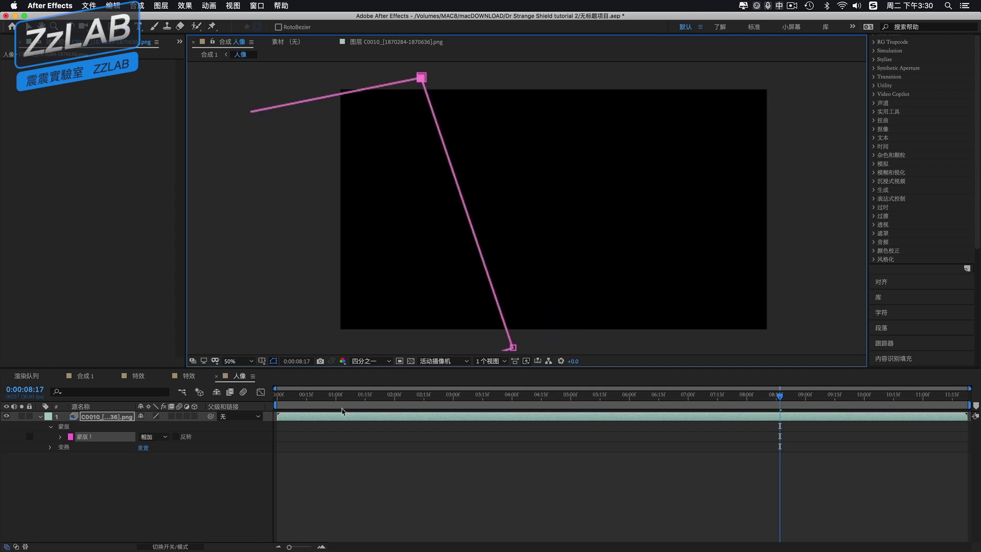
pyautogui.click(61, 438)
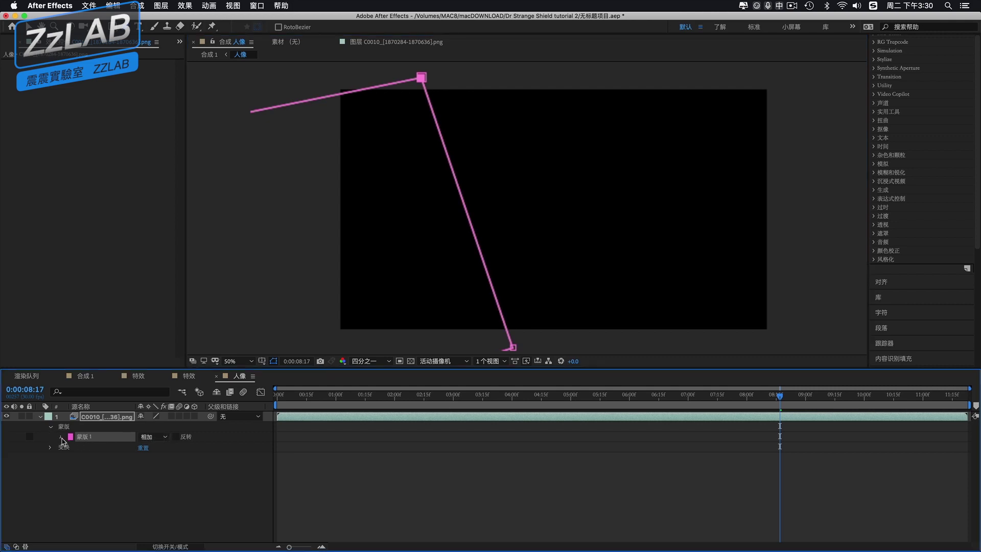
pyautogui.click(176, 437)
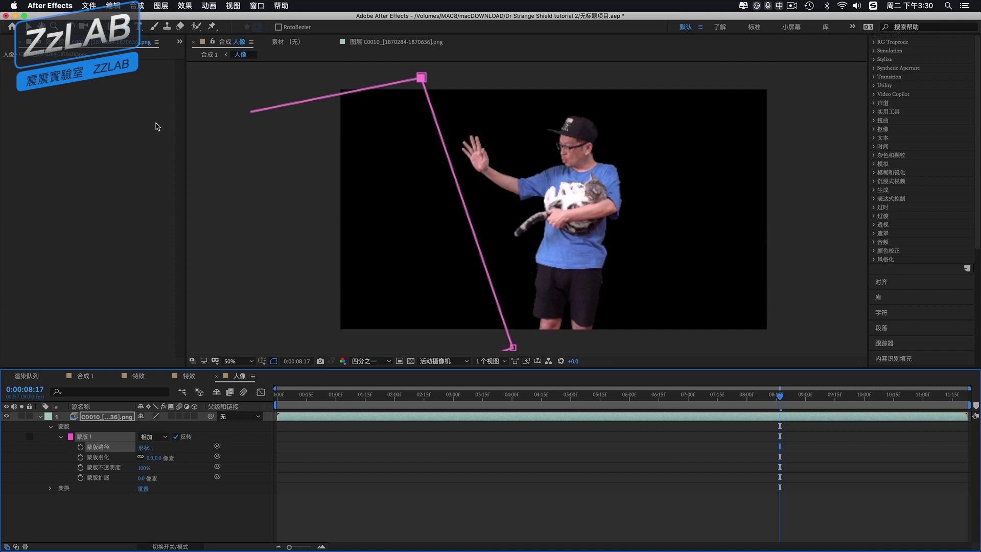
pyautogui.click(80, 448)
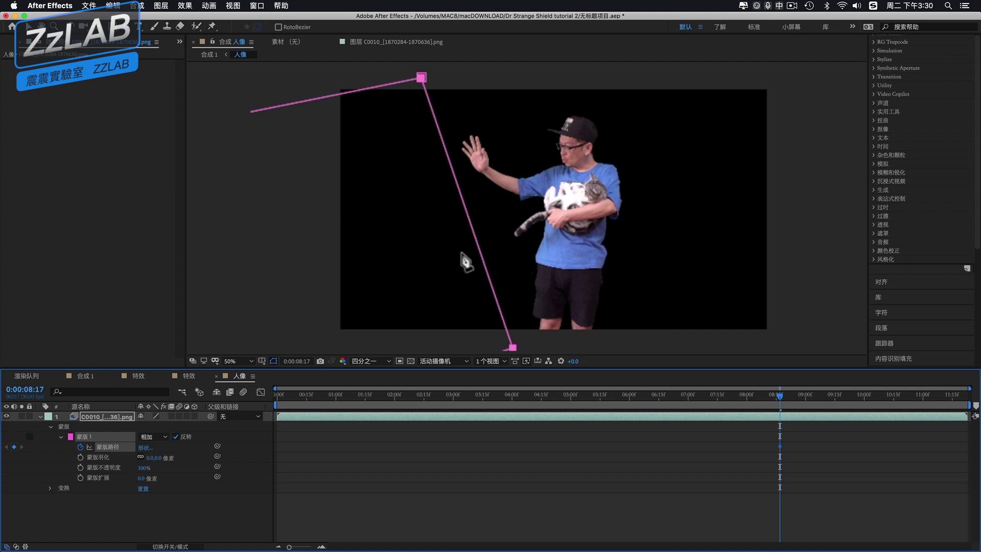
# Slide the mask right at 9:13, 10:12 and 11:06, then return to 合成 1
pyautogui.press('v')
pyautogui.moveTo(813, 400); pyautogui.dragTo(831, 398)
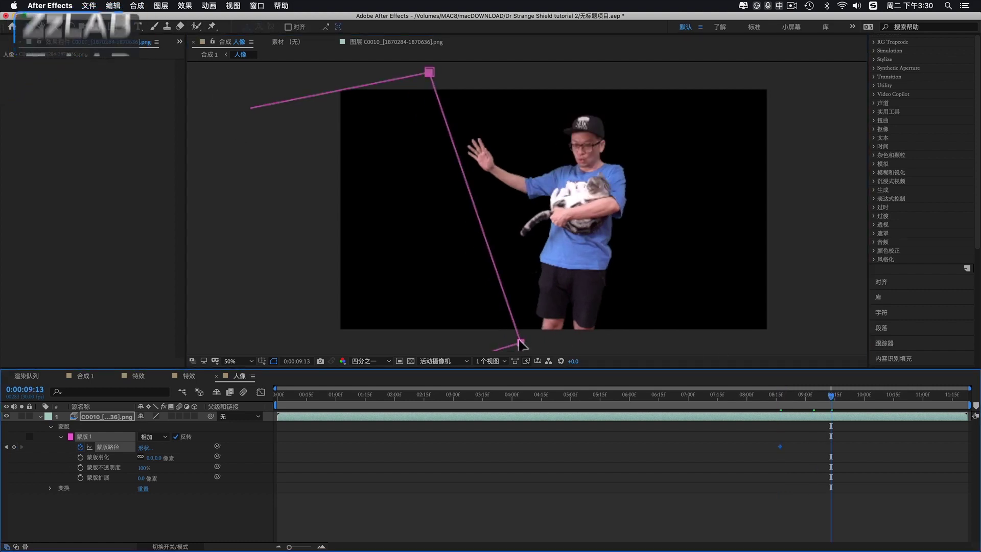
pyautogui.moveTo(521, 342); pyautogui.dragTo(582, 347)
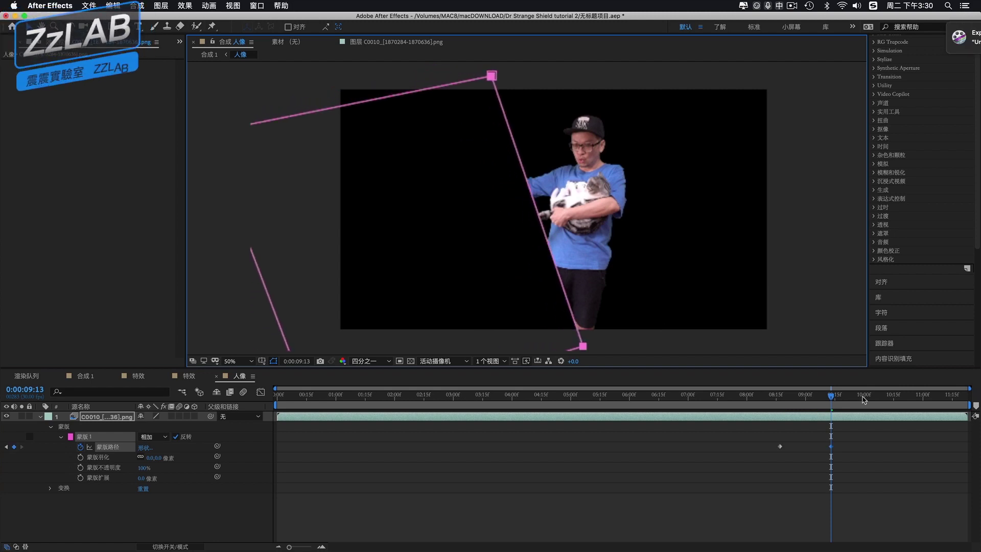
pyautogui.press('space')
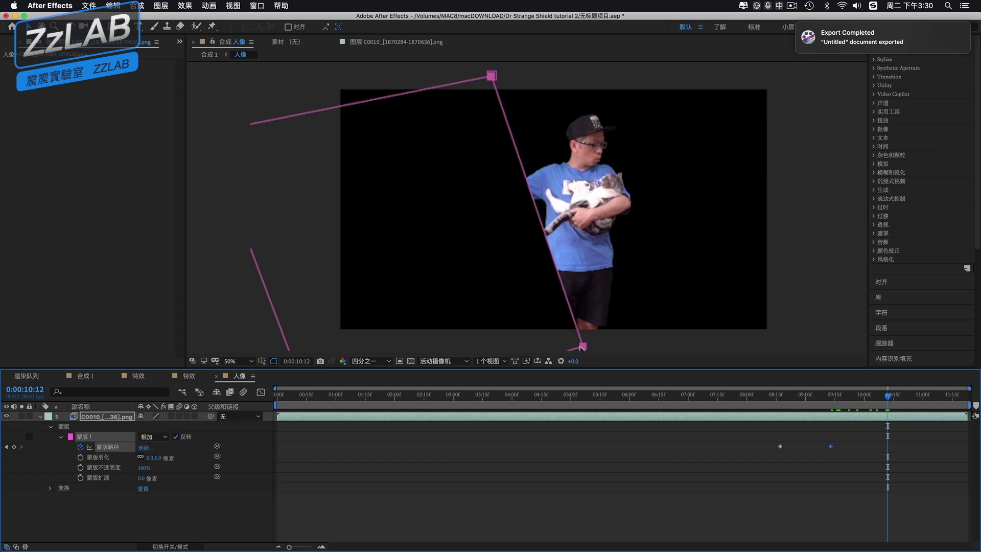
pyautogui.moveTo(584, 348); pyautogui.dragTo(639, 345)
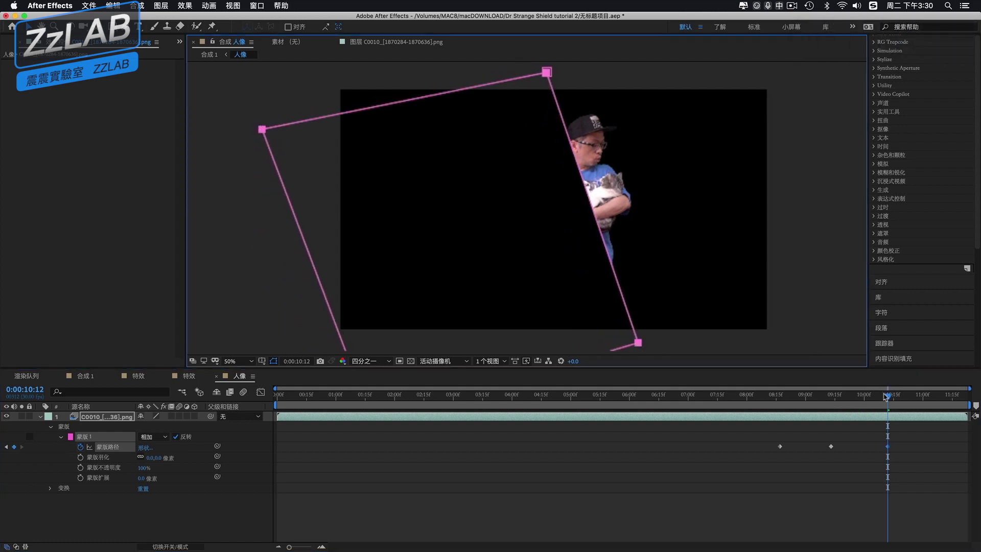
pyautogui.moveTo(886, 397); pyautogui.dragTo(935, 398)
pyautogui.moveTo(639, 344); pyautogui.dragTo(705, 337)
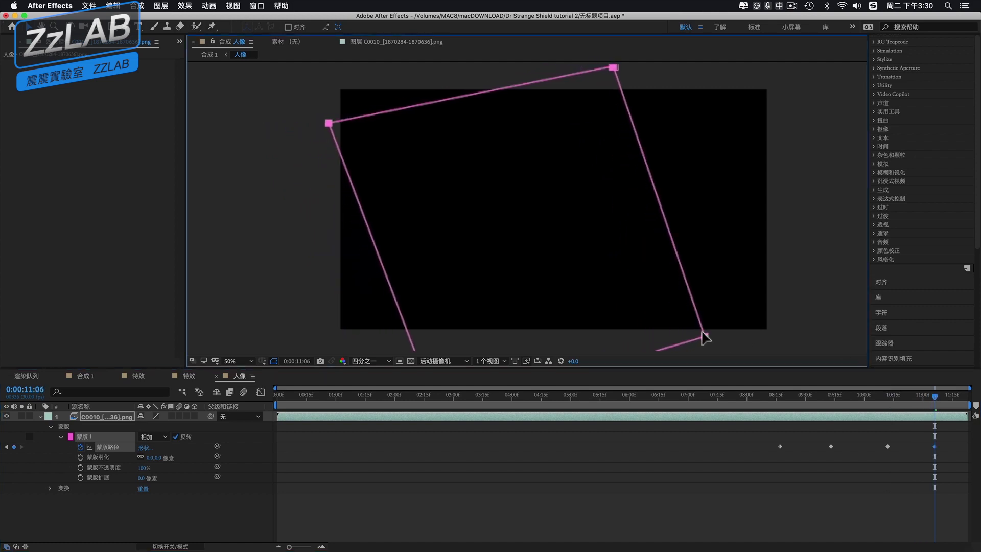
pyautogui.click(85, 376)
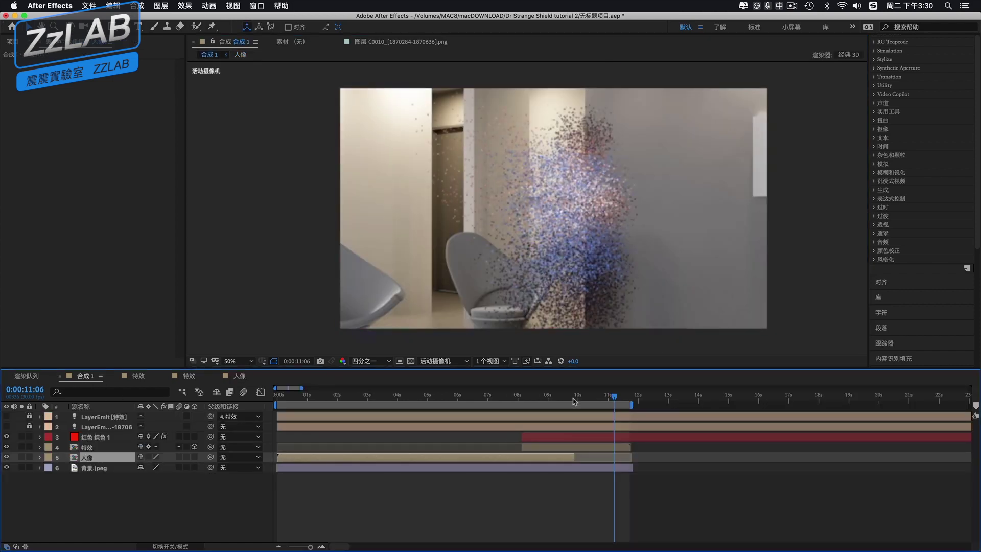
# Extend the 人像 layer's out-point further right and preview the dissolve around 8:04–9:04
pyautogui.moveTo(574, 401); pyautogui.dragTo(530, 407)
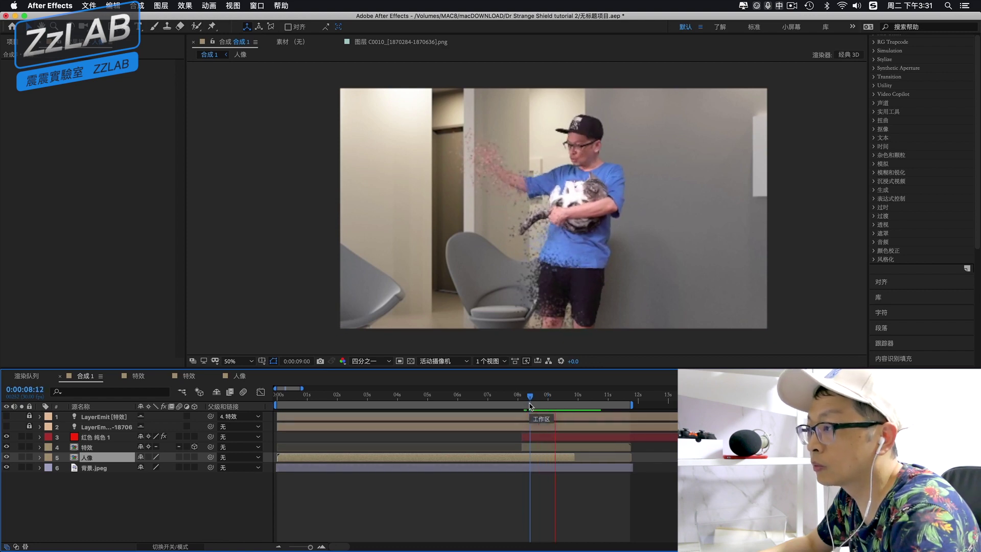
pyautogui.press('space')
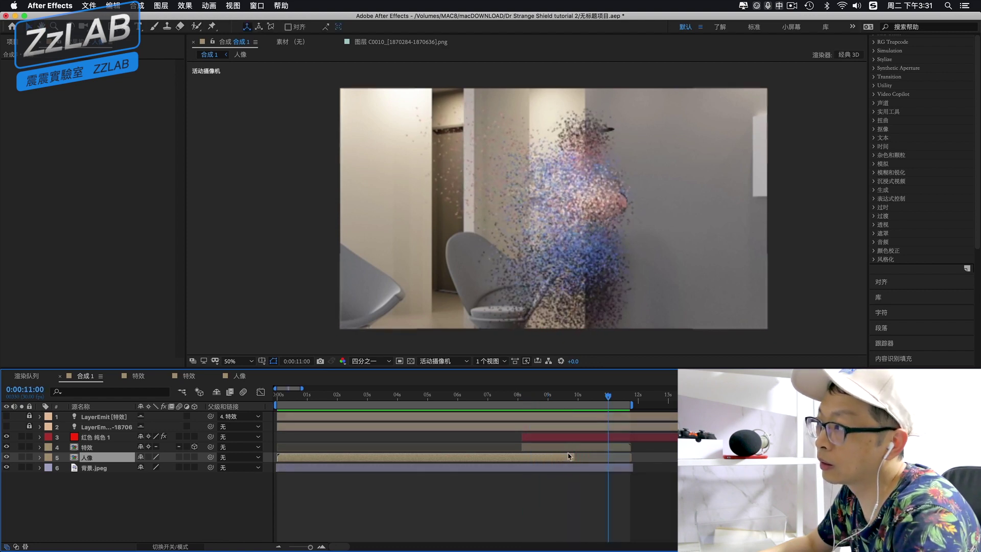
pyautogui.moveTo(597, 456); pyautogui.dragTo(610, 455)
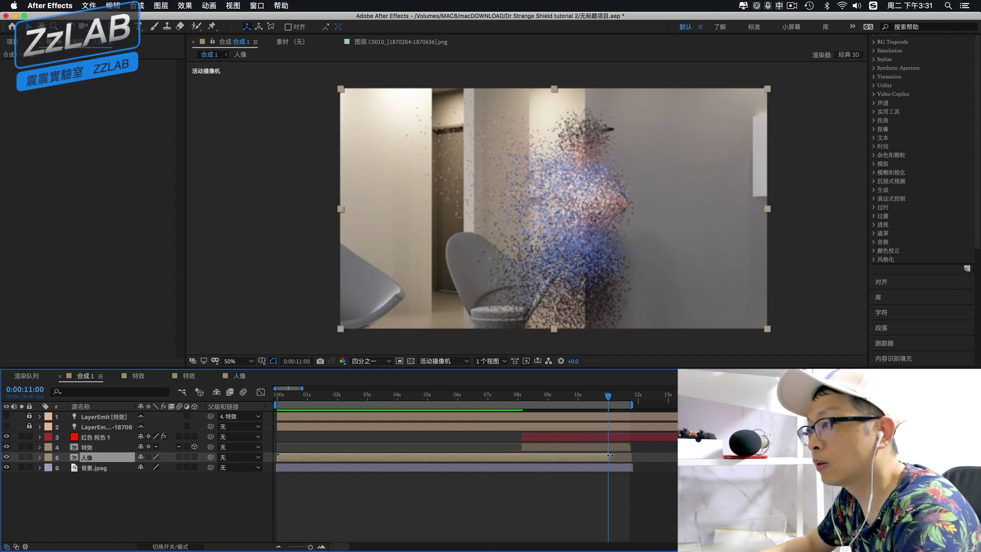
pyautogui.press('space')
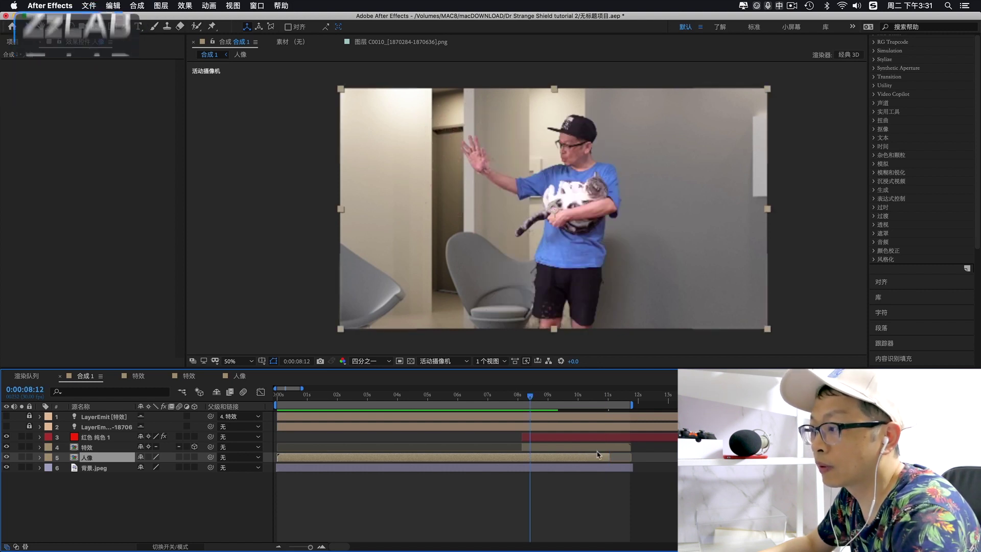
pyautogui.click(523, 396)
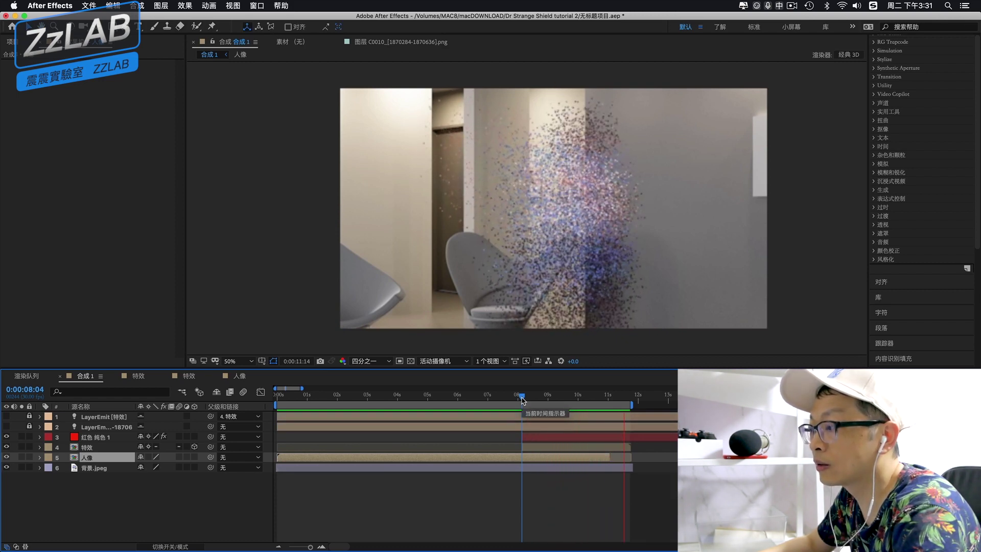
pyautogui.click(552, 397)
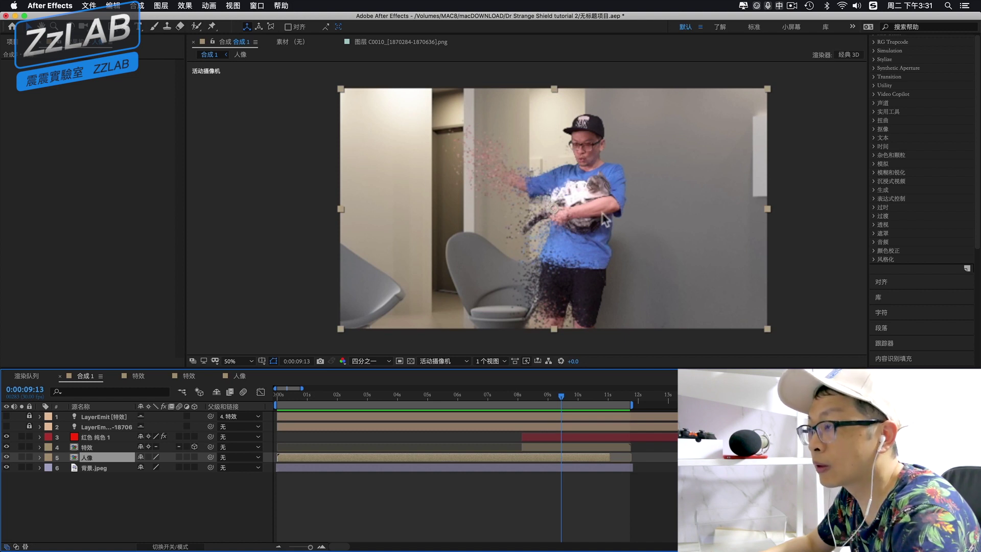
pyautogui.moveTo(559, 398); pyautogui.dragTo(605, 394)
# Set the work-area start to 0:00:07:22 and scrub through the dissolve
pyautogui.press('space')
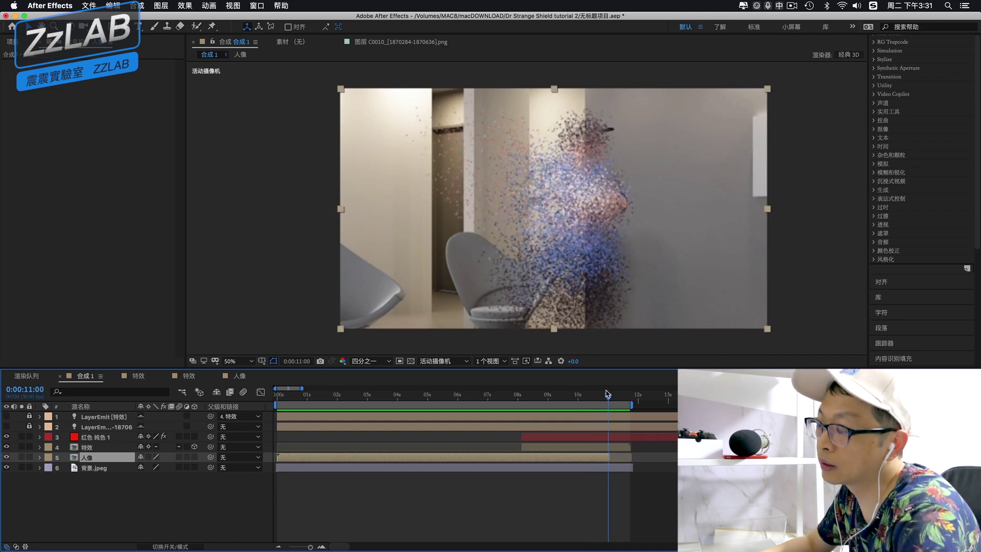
pyautogui.click(510, 397)
pyautogui.press('b')
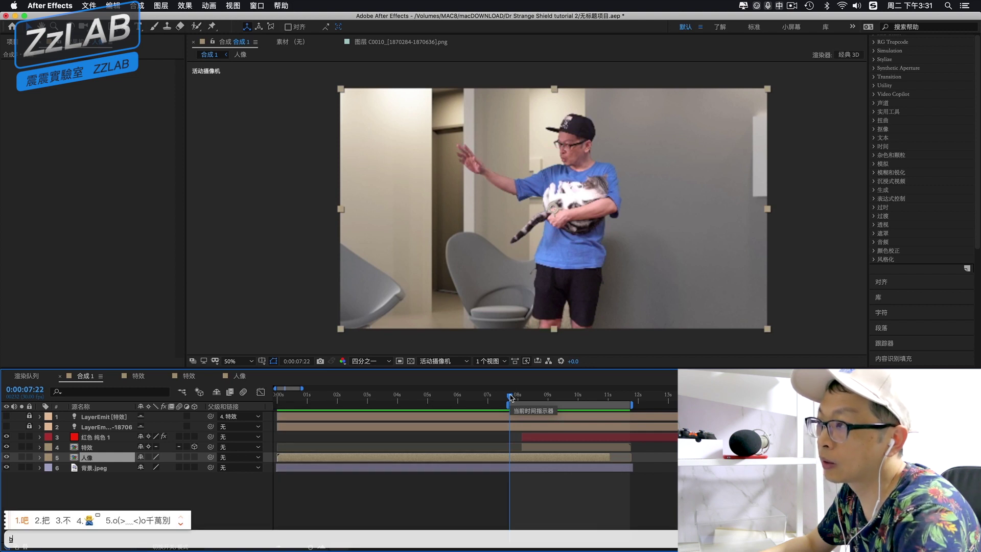
pyautogui.moveTo(511, 397); pyautogui.dragTo(575, 397)
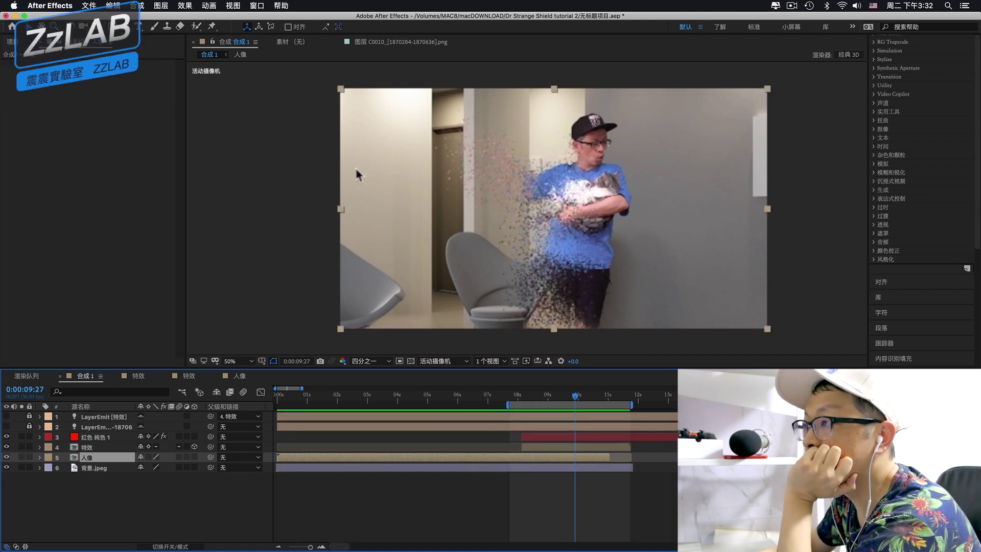
# Set Particular's Physics Gravity on 红色 纯色 1 to -160 and preview from 08:08
pyautogui.click(528, 437)
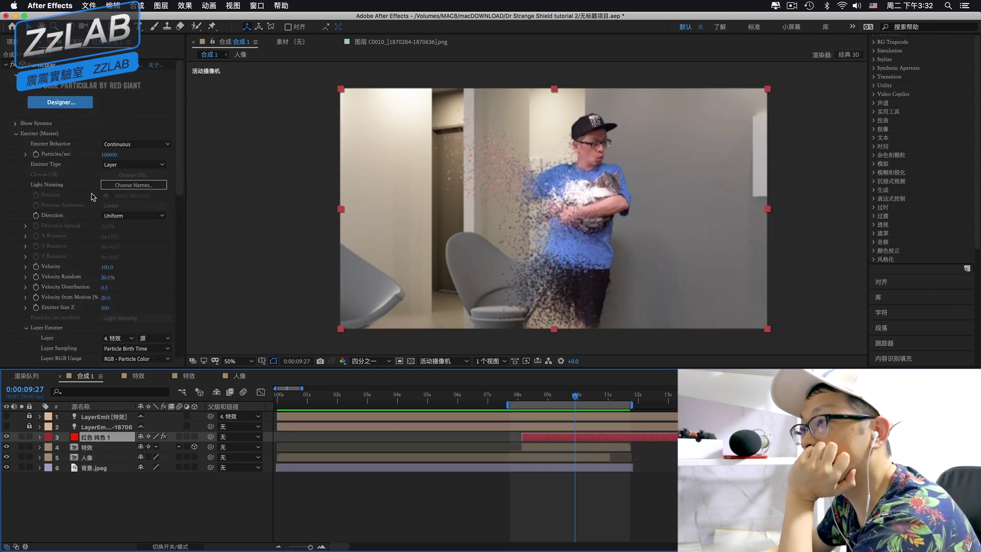
pyautogui.scroll(-10, 93, 197)
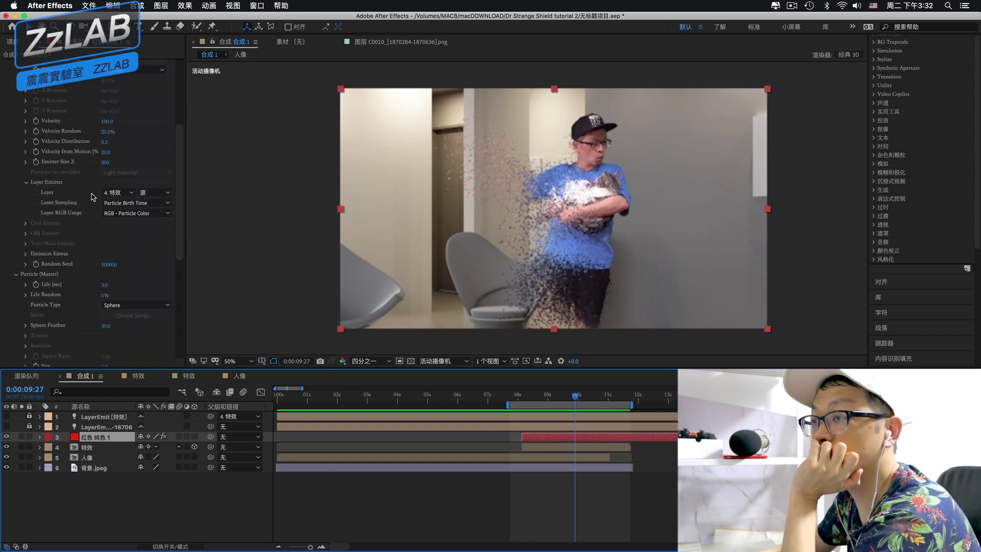
pyautogui.scroll(-6, 93, 196)
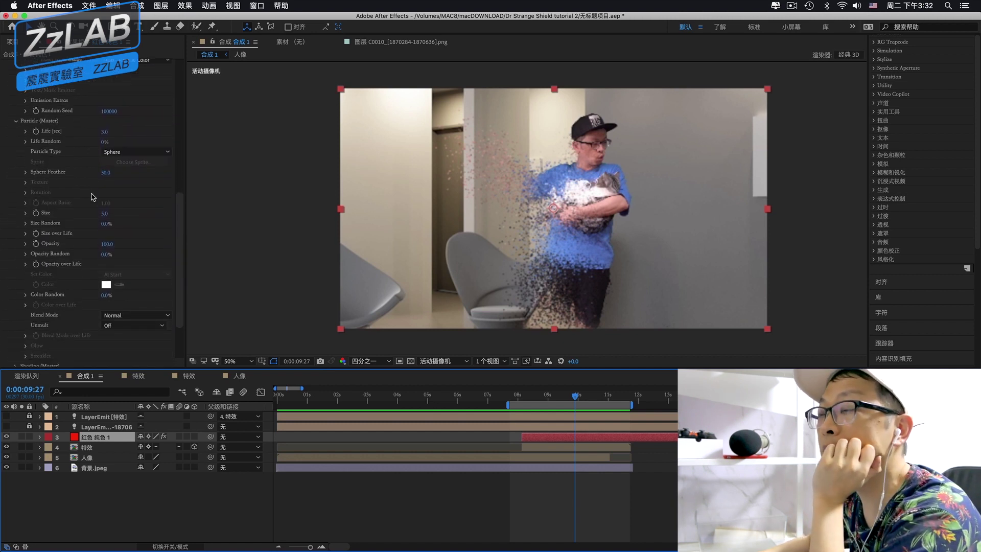
pyautogui.scroll(-4, 93, 196)
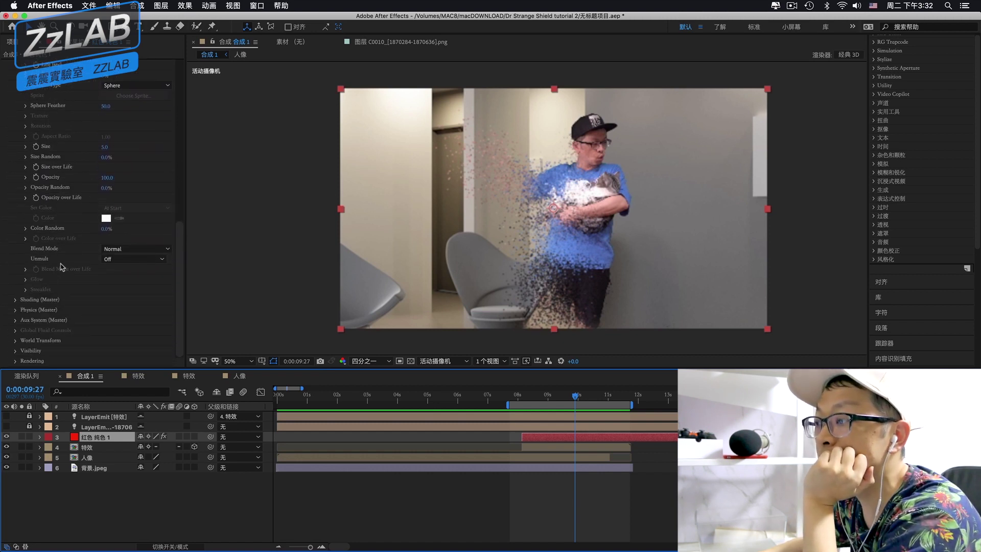
pyautogui.click(15, 310)
pyautogui.scroll(-3, 72, 310)
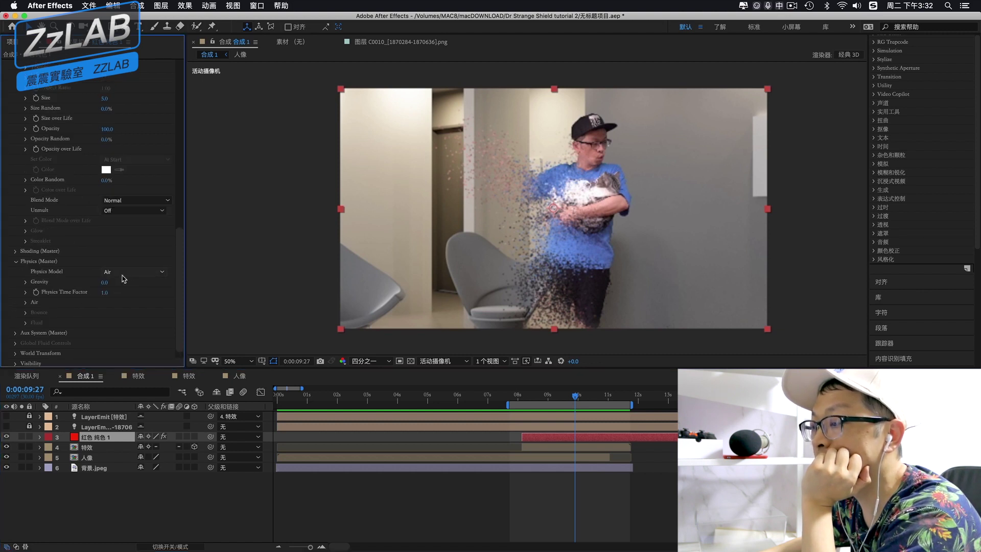
pyautogui.scroll(-1, 60, 330)
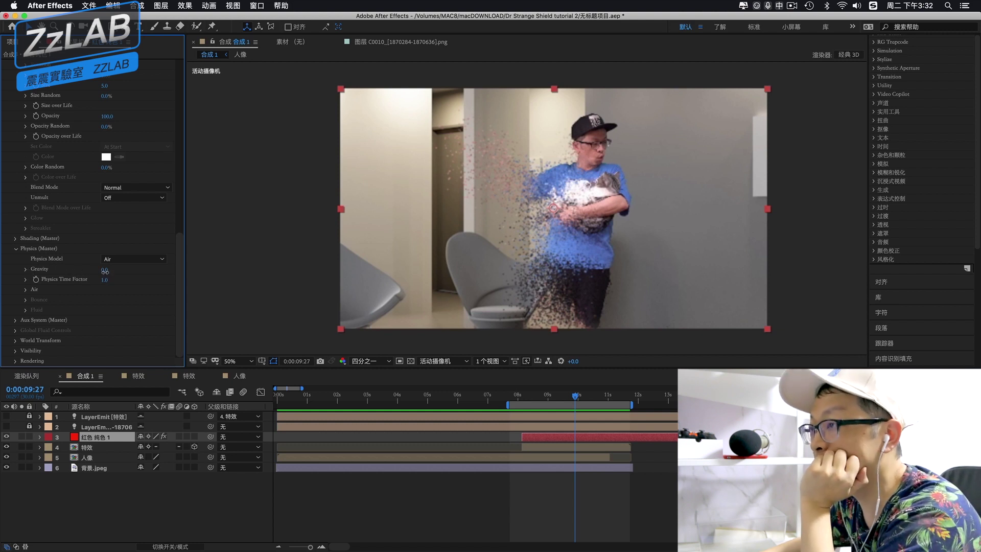
pyautogui.moveTo(98, 272); pyautogui.dragTo(95, 271)
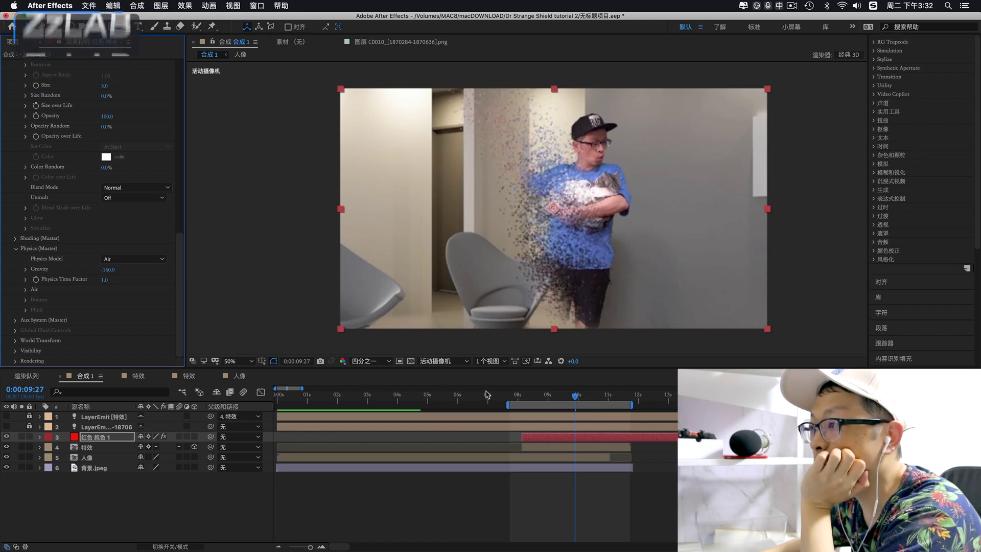
pyautogui.click(527, 403)
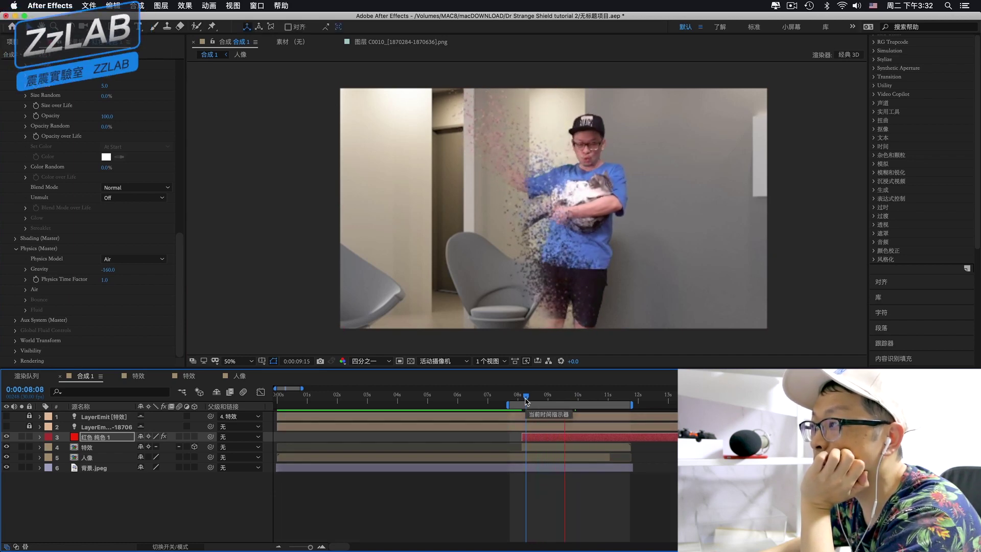
pyautogui.press('space')
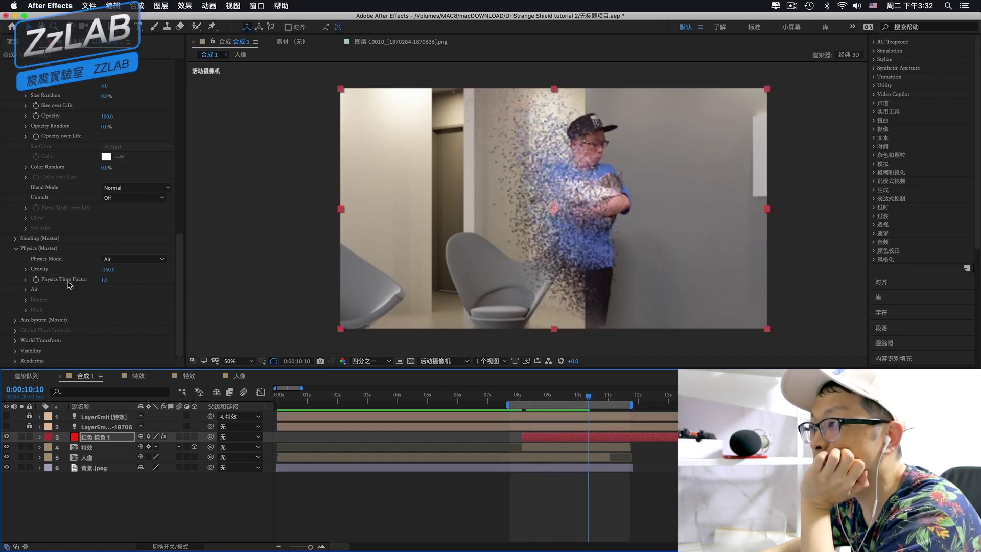
# Set Particular's Air wind to X -200, Y 61 and Z -327, blowing particles left and away
pyautogui.click(26, 290)
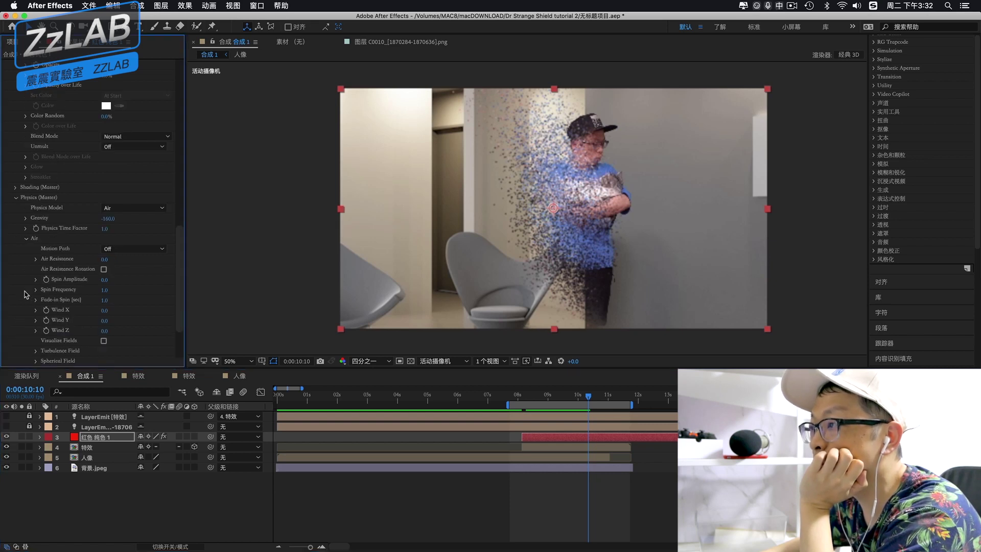
pyautogui.scroll(-2, 111, 321)
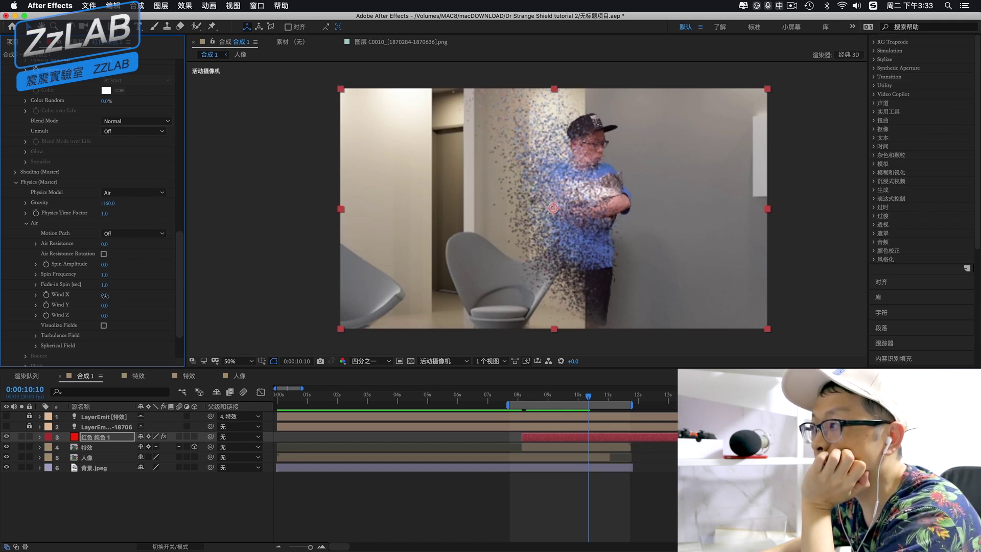
pyautogui.moveTo(92, 296); pyautogui.dragTo(13, 306)
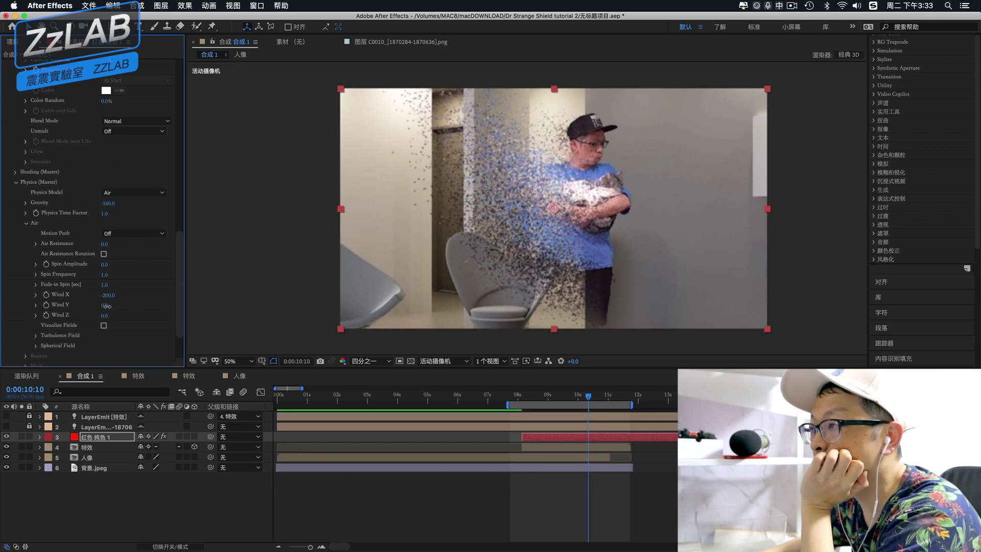
pyautogui.moveTo(108, 306); pyautogui.dragTo(145, 307)
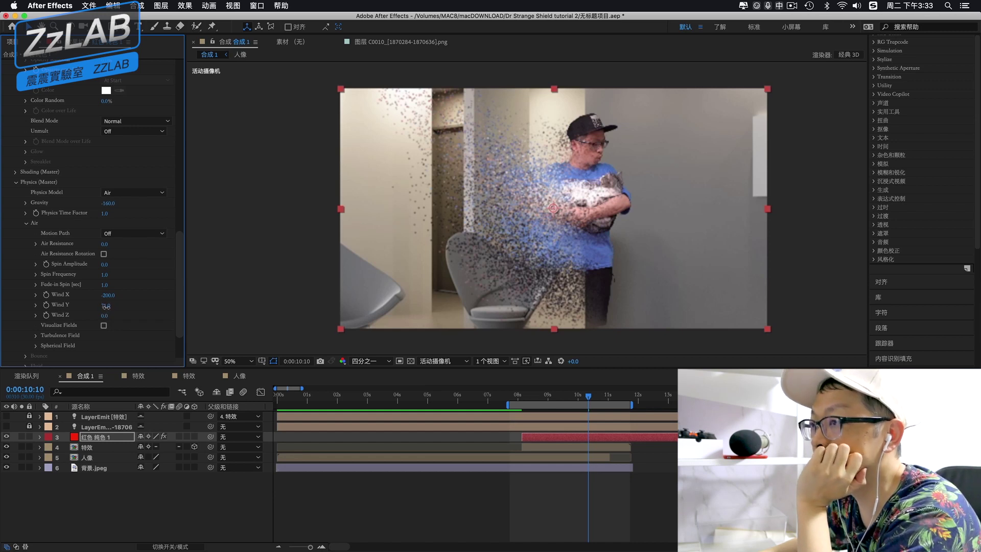
pyautogui.moveTo(105, 306); pyautogui.dragTo(101, 307)
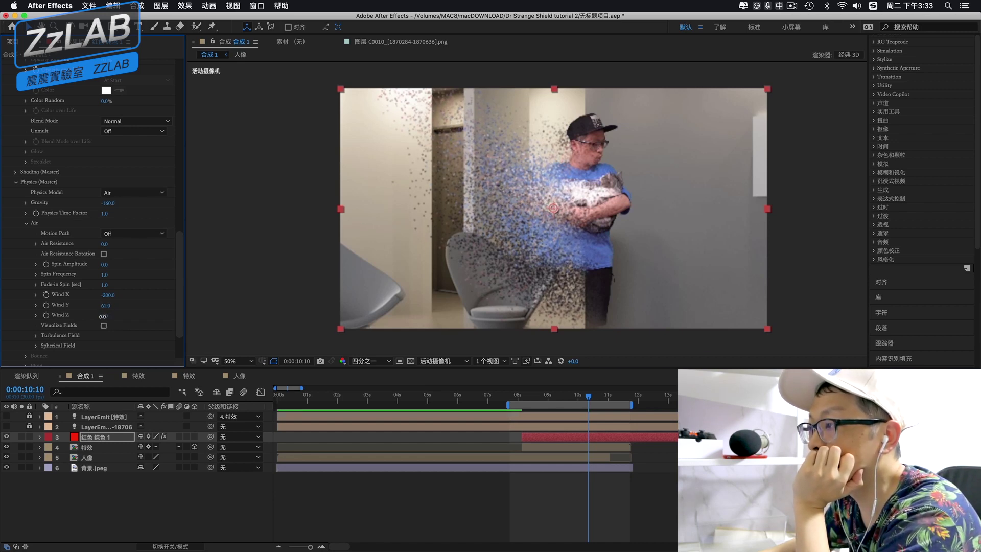
pyautogui.moveTo(112, 314); pyautogui.dragTo(50, 320)
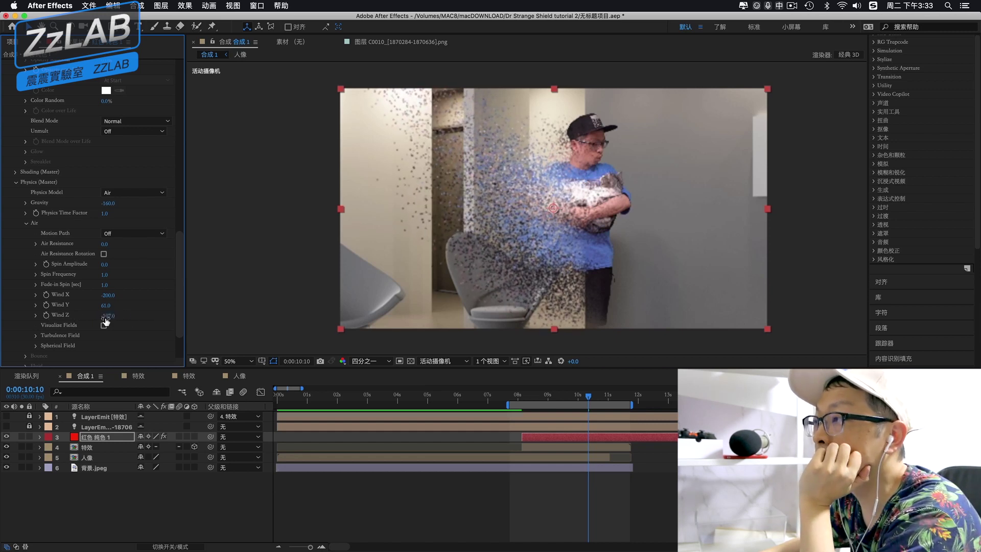
pyautogui.moveTo(22, 319); pyautogui.dragTo(6, 320)
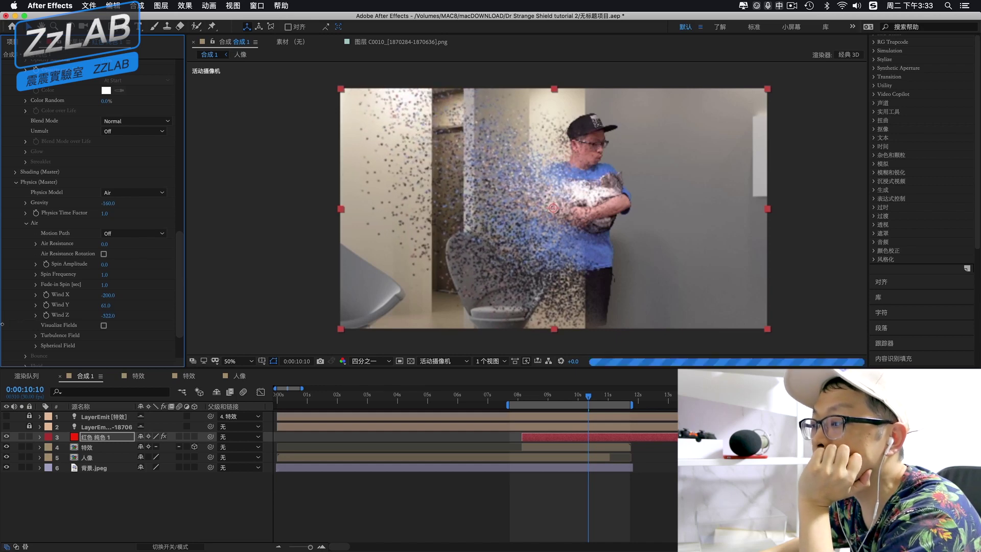
pyautogui.click(513, 398)
# Preview the wind-blown dissolve at 100% magnification, stopping at frame 0:00:08:21
pyautogui.press('space')
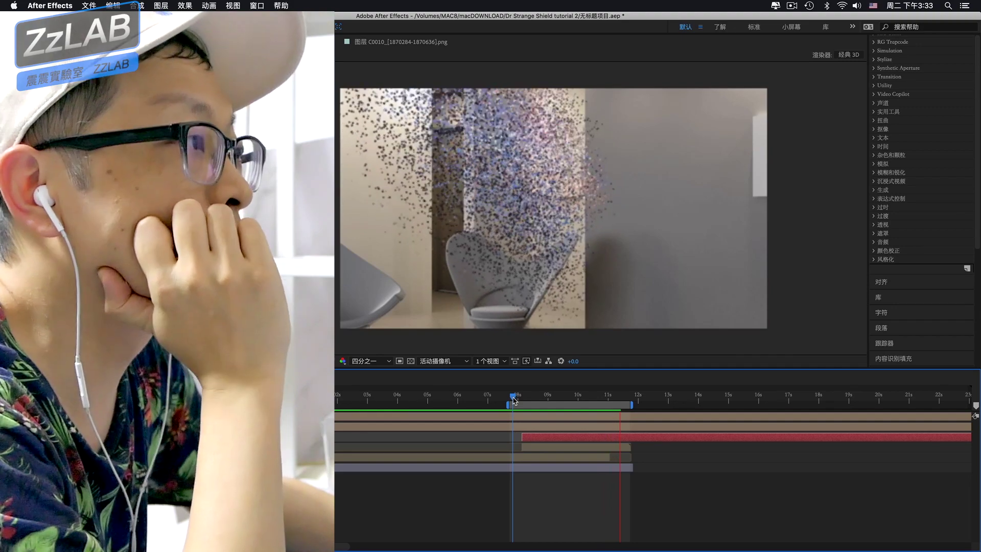
pyautogui.moveTo(513, 397); pyautogui.dragTo(581, 396)
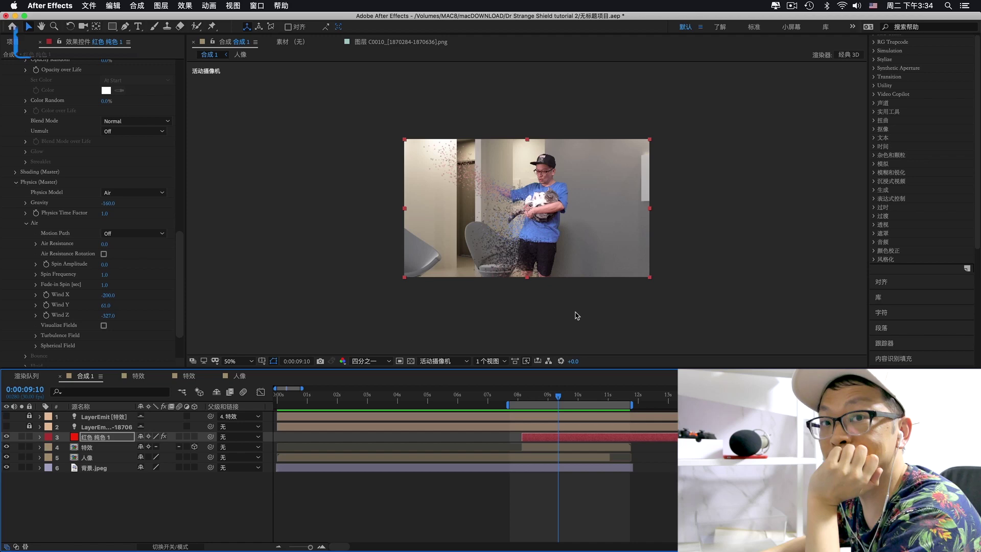
pyautogui.press('/')
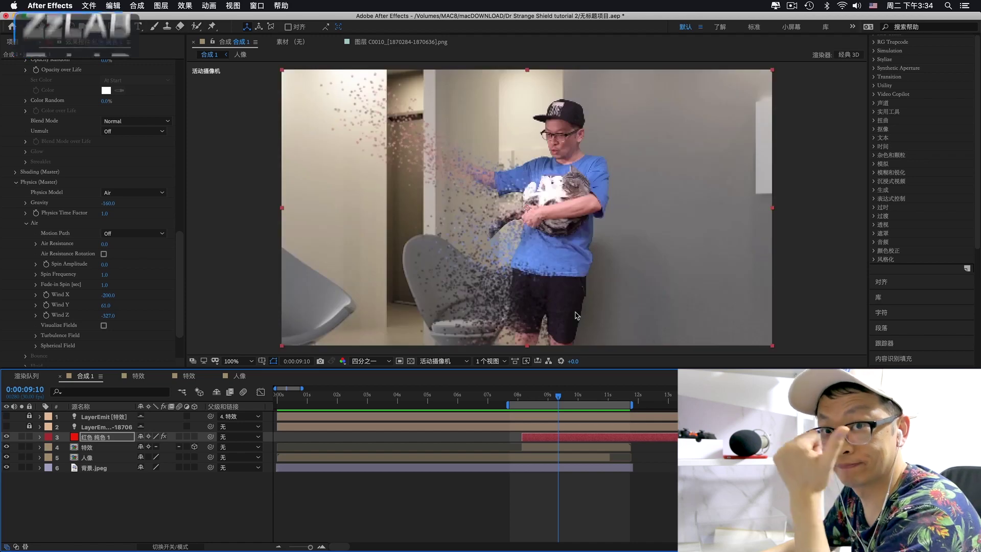
pyautogui.click(529, 400)
pyautogui.press('space')
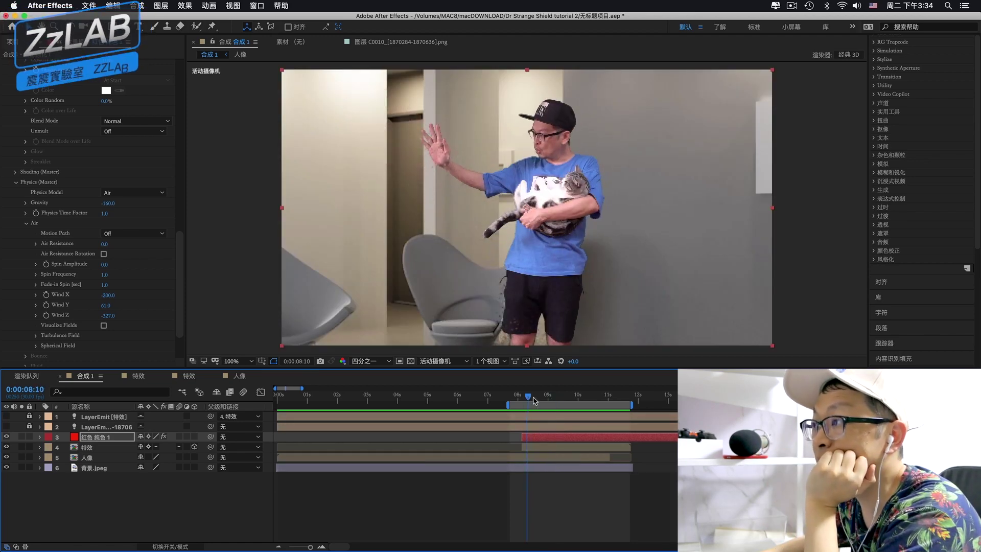
pyautogui.click(539, 399)
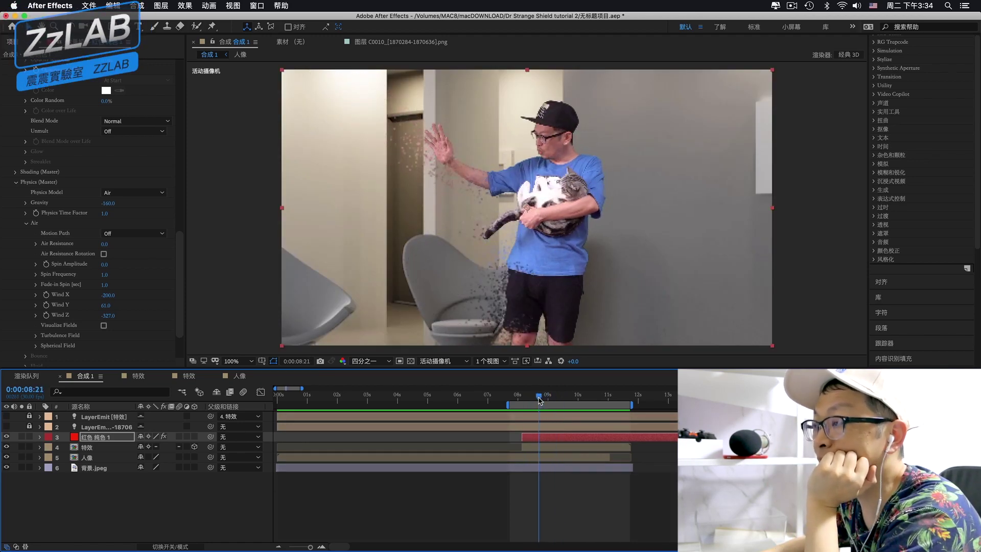
pyautogui.scroll(15, 154, 239)
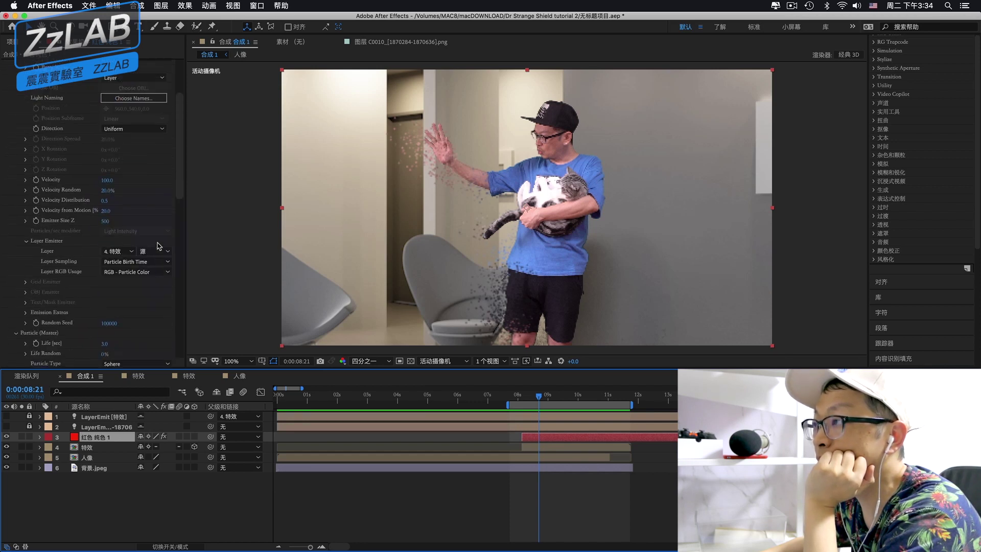
# Raise Particles/sec to 800000, accept the warning, and preview the denser dissolve from 7:24
pyautogui.click(111, 155)
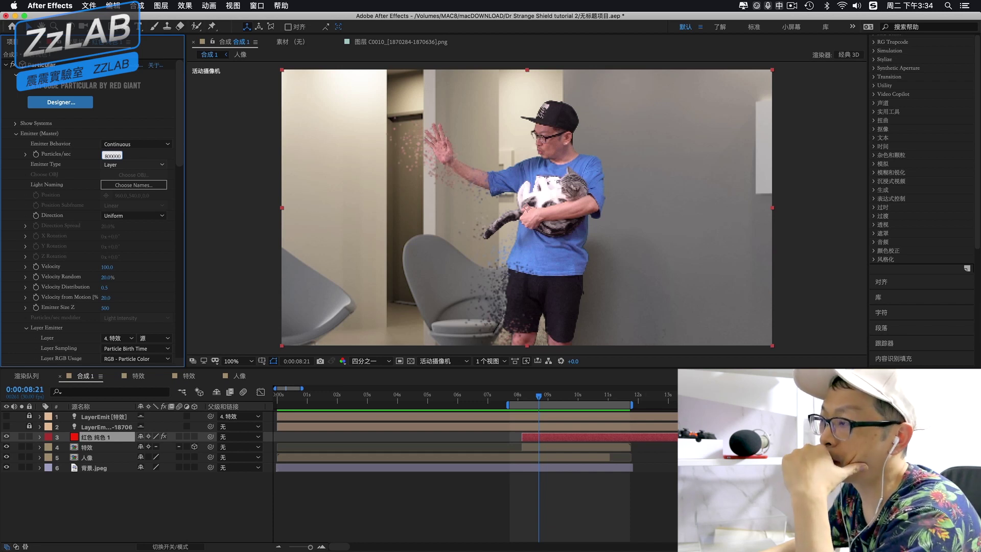
pyautogui.write('800000')
pyautogui.press('Return')
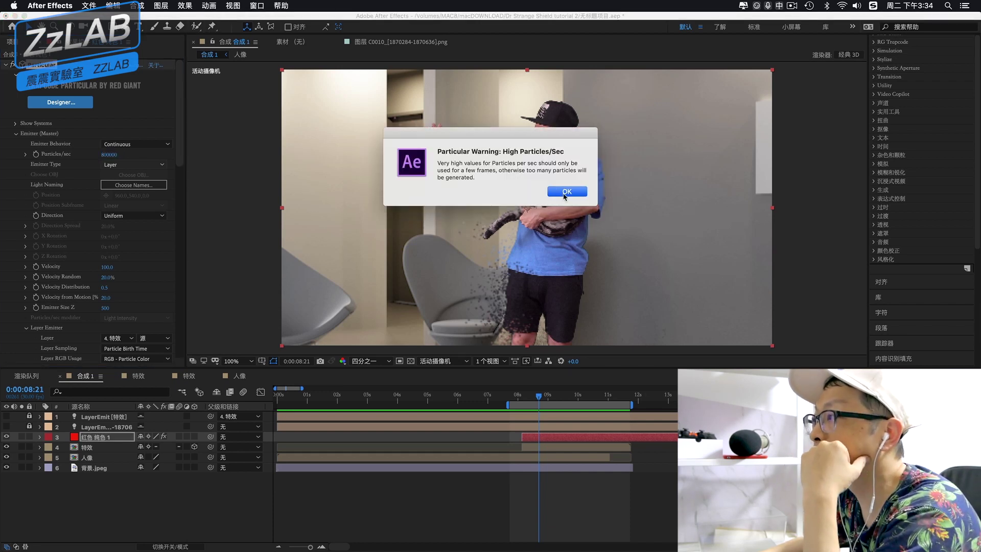
pyautogui.click(564, 193)
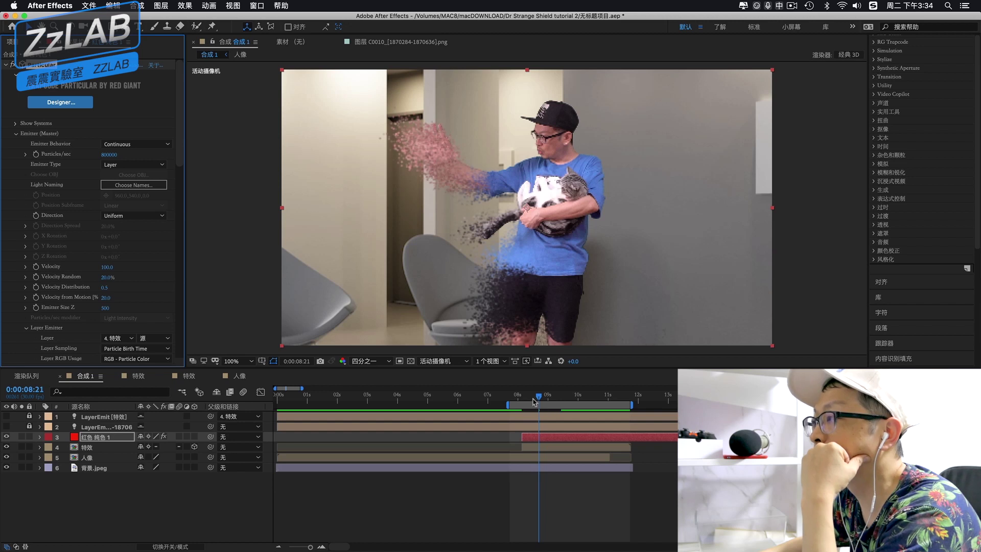
pyautogui.click(512, 402)
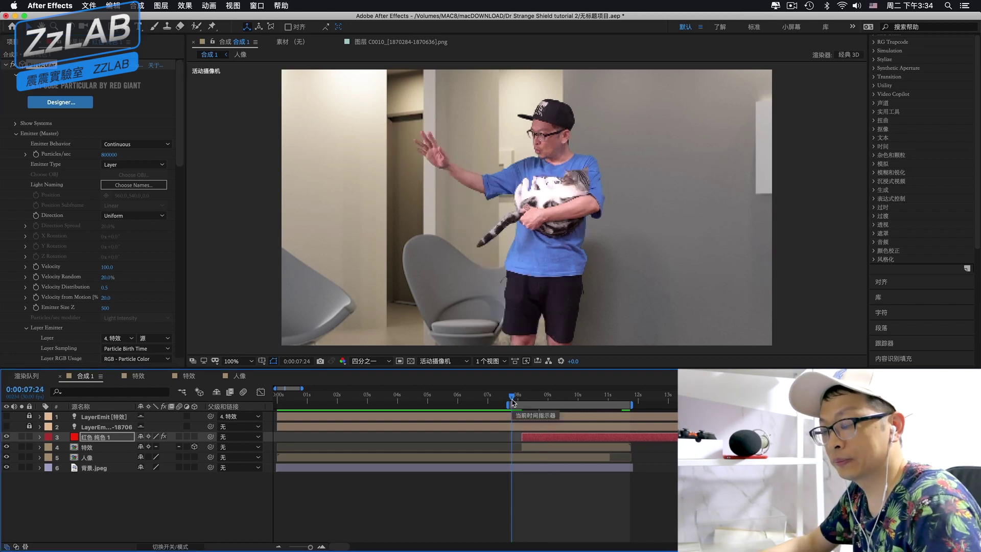
pyautogui.press('space')
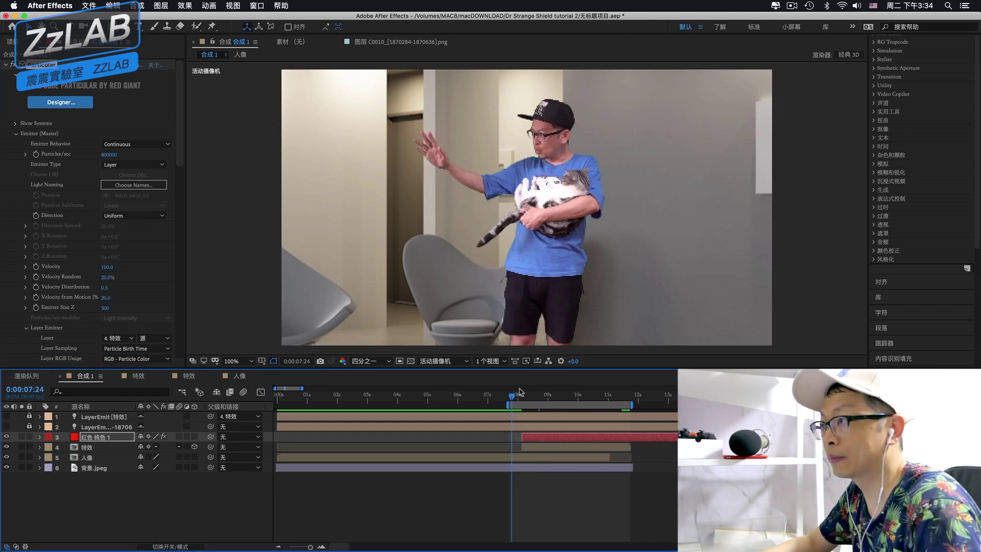